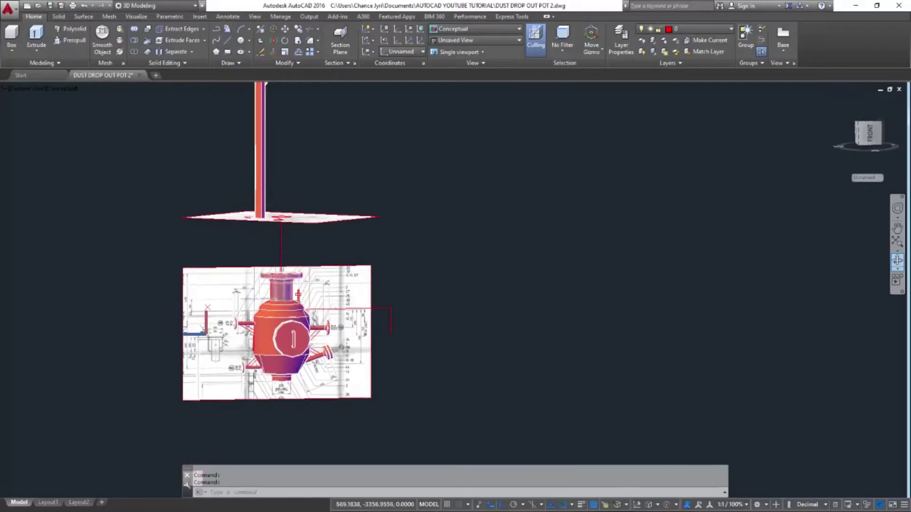
Switch the visual style to 2D Wireframe and set the model to the front view
{"action": "type", "text": "2"}
{"action": "key", "text": "Return"}
{"action": "middle_click_drag", "start_coordinate": [246, 329], "coordinate": [285, 247]}
{"action": "scroll", "coordinate": [272, 237], "scroll_direction": "up", "scroll_amount": 5}
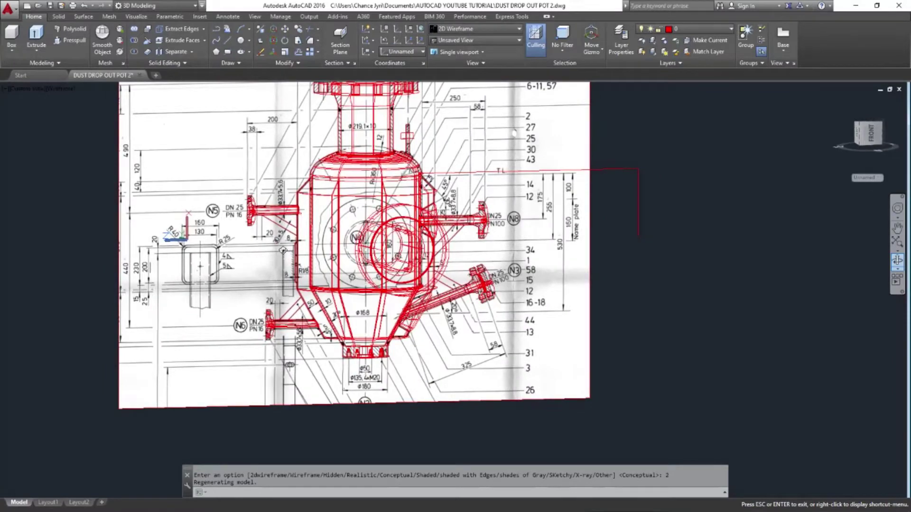
{"action": "key", "text": "Escape"}
{"action": "left_click", "coordinate": [867, 133]}
{"action": "scroll", "coordinate": [305, 291], "scroll_direction": "up", "scroll_amount": 8}
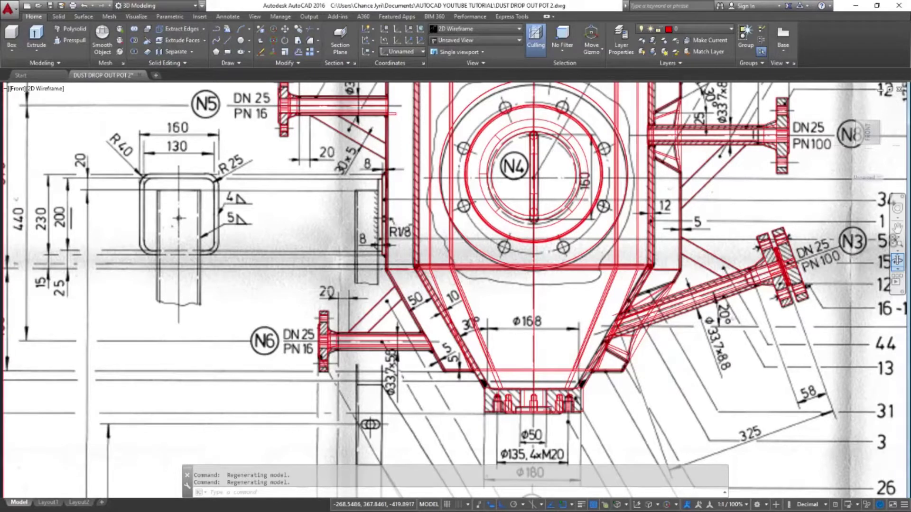
Draw a guide line from the outer jacket's bottom corner out past the elevation drawing's edge, ending in a segment of 15
{"action": "scroll", "coordinate": [304, 307], "scroll_direction": "down", "scroll_amount": 8}
{"action": "scroll", "coordinate": [300, 326], "scroll_direction": "up", "scroll_amount": 4}
{"action": "middle_click_drag", "start_coordinate": [303, 294], "coordinate": [363, 308], "text": "shift"}
{"action": "scroll", "coordinate": [364, 300], "scroll_direction": "up", "scroll_amount": 8}
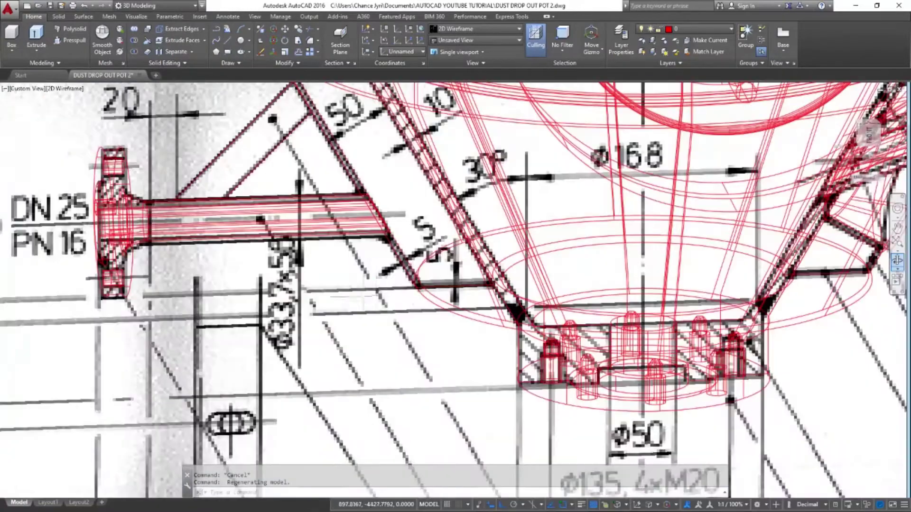
{"action": "type", "text": "l"}
{"action": "key", "text": "Return"}
{"action": "left_click", "coordinate": [386, 298]}
{"action": "scroll", "coordinate": [108, 336], "scroll_direction": "down", "scroll_amount": 7}
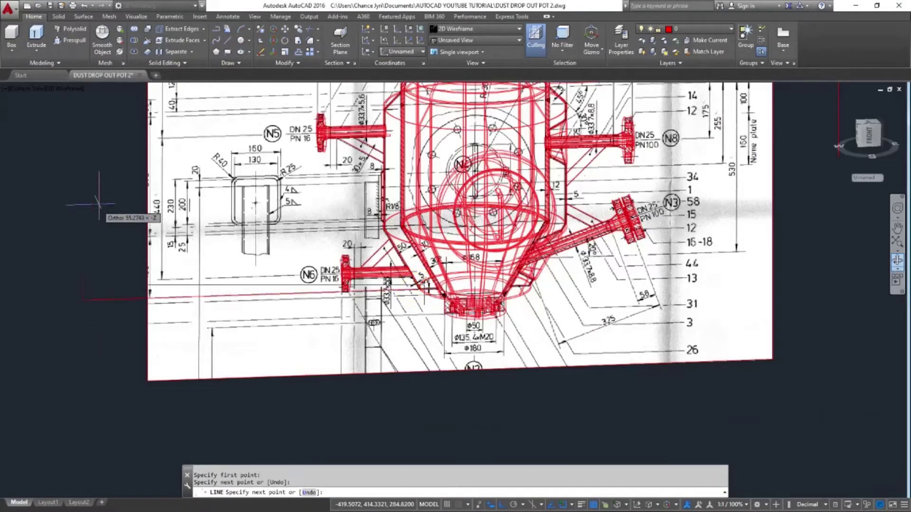
{"action": "key", "text": "Return"}
{"action": "key", "text": "Escape"}
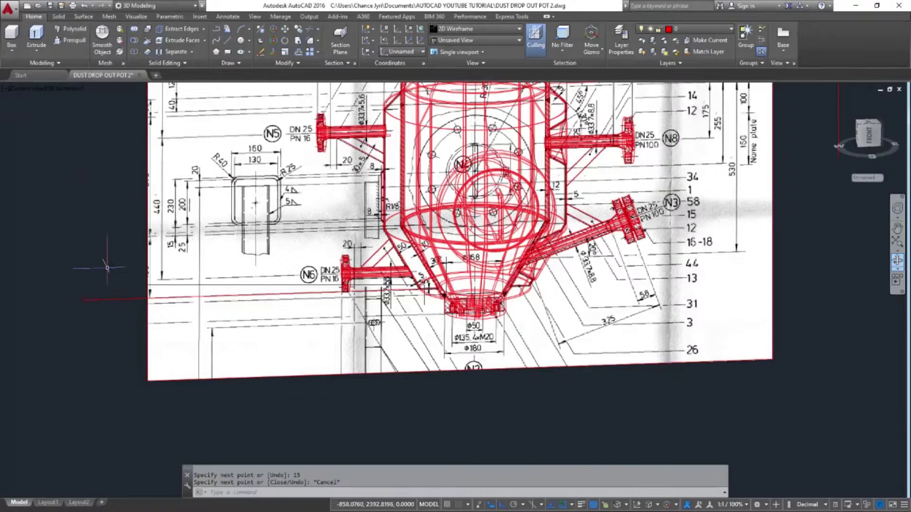
Measure the distance from the guide line's outer end to the bracket plate at the upper end of the support leg
{"action": "type", "text": "di"}
{"action": "key", "text": "Return"}
{"action": "scroll", "coordinate": [90, 284], "scroll_direction": "down", "scroll_amount": 6}
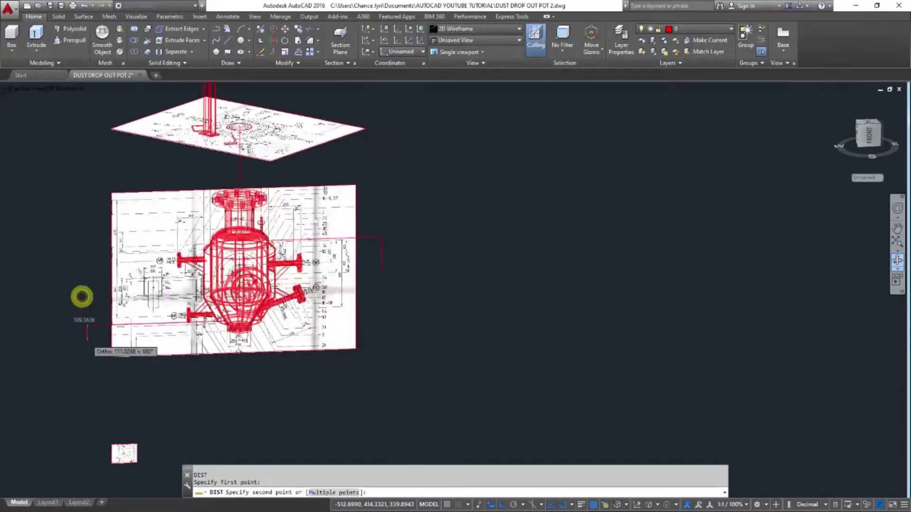
{"action": "left_click", "coordinate": [81, 295]}
{"action": "scroll", "coordinate": [264, 234], "scroll_direction": "up", "scroll_amount": 10}
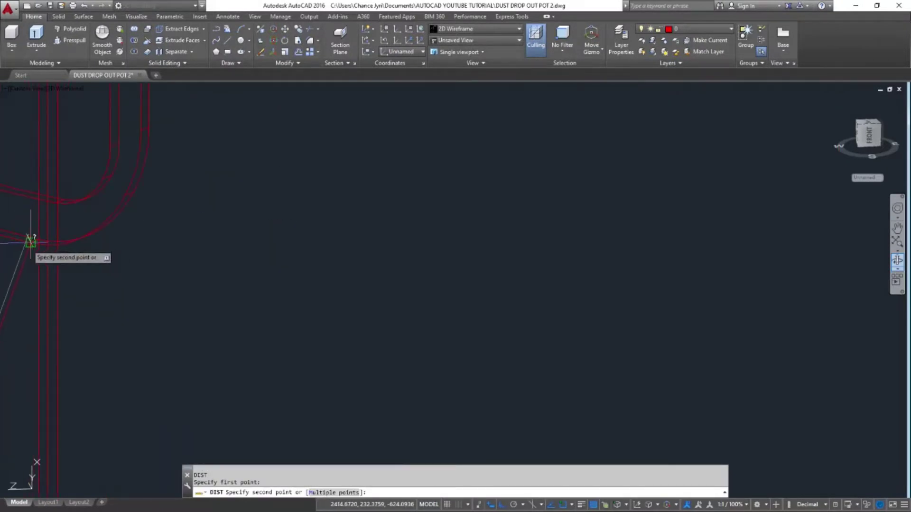
{"action": "left_click", "coordinate": [30, 242]}
{"action": "scroll", "coordinate": [180, 290], "scroll_direction": "down", "scroll_amount": 6}
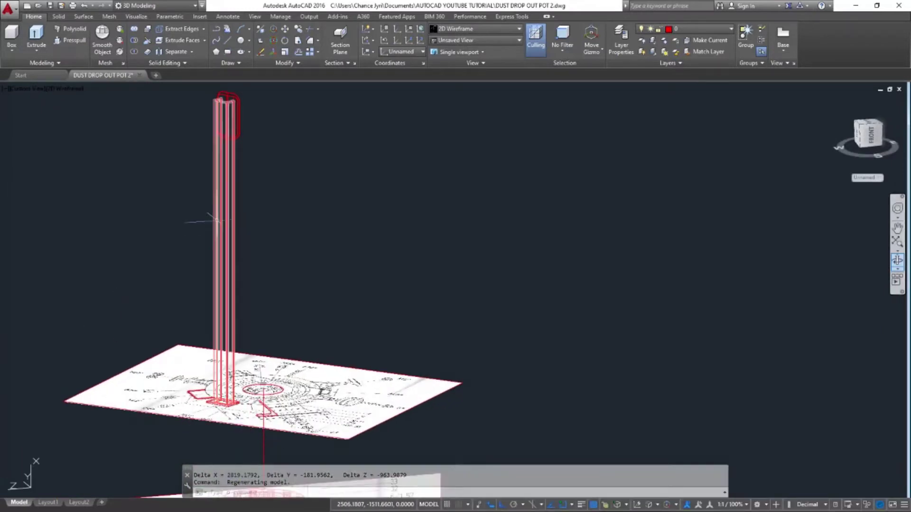
Move the support leg with its bracket plate and base plate down by 2819.1792
{"action": "scroll", "coordinate": [215, 230], "scroll_direction": "down", "scroll_amount": 4}
{"action": "type", "text": "m"}
{"action": "key", "text": "Return"}
{"action": "left_click", "coordinate": [257, 179]}
{"action": "left_click", "coordinate": [209, 136]}
{"action": "scroll", "coordinate": [212, 336], "scroll_direction": "up", "scroll_amount": 11}
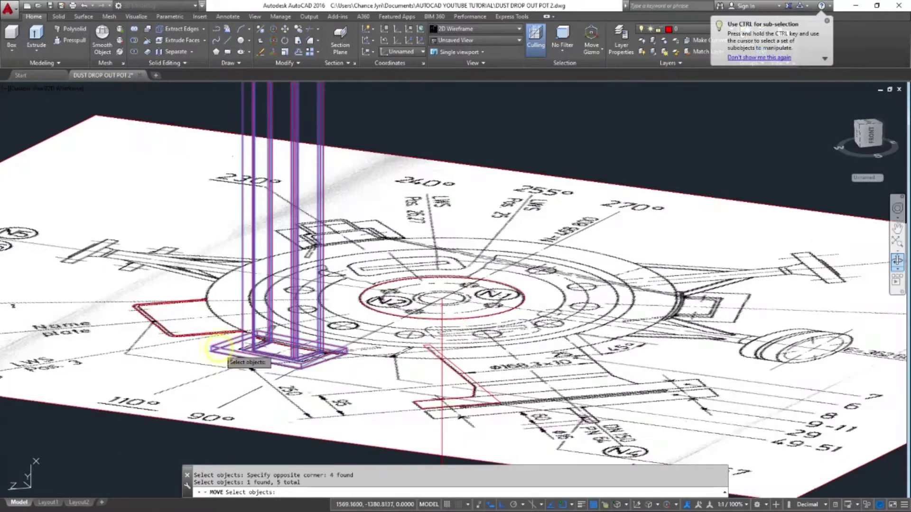
{"action": "scroll", "coordinate": [249, 356], "scroll_direction": "down", "scroll_amount": 5}
{"action": "scroll", "coordinate": [193, 244], "scroll_direction": "up", "scroll_amount": 10}
{"action": "key", "text": "Return"}
{"action": "left_click", "coordinate": [165, 179]}
{"action": "type", "text": "2819.1792"}
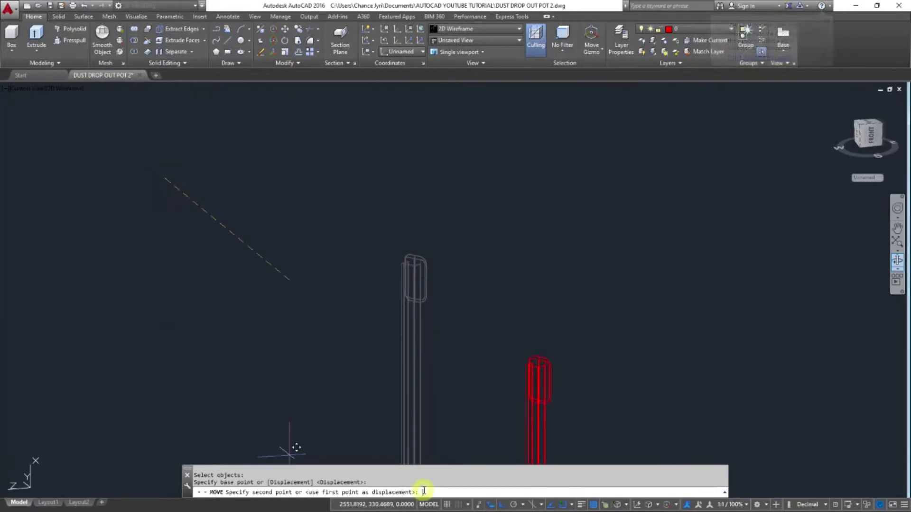
{"action": "key", "text": "Return"}
{"action": "scroll", "coordinate": [220, 203], "scroll_direction": "down", "scroll_amount": 8}
{"action": "scroll", "coordinate": [274, 341], "scroll_direction": "up", "scroll_amount": 4}
{"action": "middle_click_drag", "start_coordinate": [274, 340], "coordinate": [272, 435], "text": "shift"}
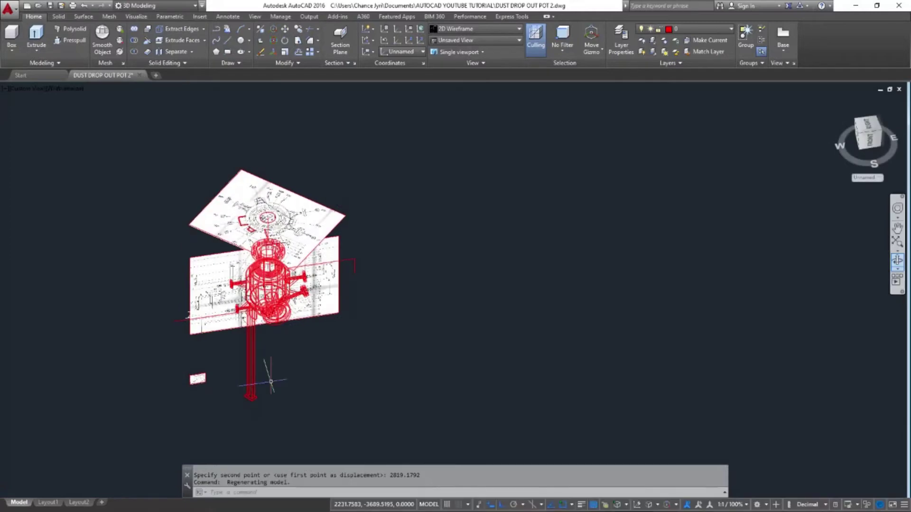
Draw a second horizontal guide line from the outer jacket's corner above the cone out past the elevation drawing's edge
{"action": "mouse_move", "coordinate": [182, 260]}
{"action": "middle_mouse_down", "text": "shift"}
{"action": "mouse_move", "coordinate": [252, 230]}
{"action": "mouse_move", "coordinate": [203, 223]}
{"action": "mouse_move", "coordinate": [291, 247]}
{"action": "middle_mouse_up", "text": "shift"}
{"action": "key", "text": "Escape"}
{"action": "key", "text": "Escape"}
{"action": "scroll", "coordinate": [313, 360], "scroll_direction": "up", "scroll_amount": 10}
{"action": "type", "text": "l"}
{"action": "key", "text": "Return"}
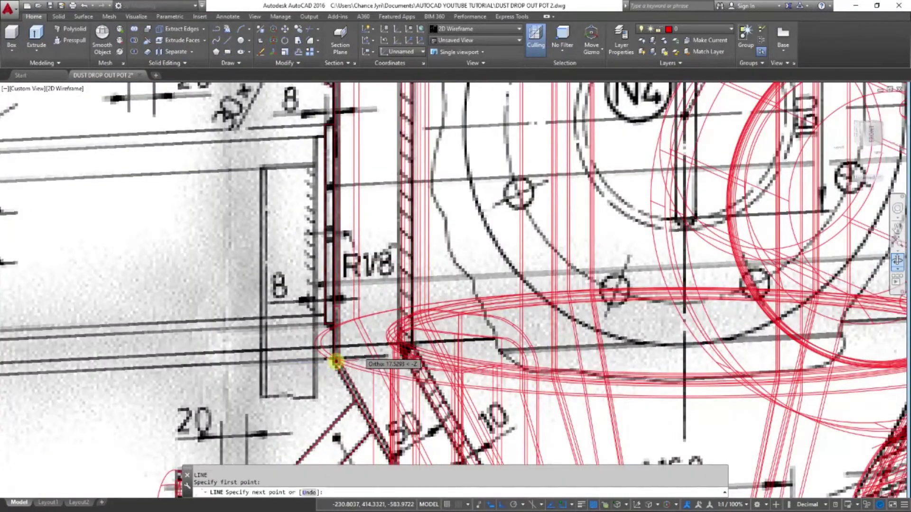
{"action": "scroll", "coordinate": [317, 369], "scroll_direction": "down", "scroll_amount": 10}
{"action": "left_click", "coordinate": [116, 332]}
{"action": "scroll", "coordinate": [117, 332], "scroll_direction": "up", "scroll_amount": 5}
{"action": "key", "text": "Escape"}
Measure the distance between the second guide line and the support leg, and select the X offset for copying
{"action": "type", "text": "di"}
{"action": "key", "text": "Return"}
{"action": "scroll", "coordinate": [432, 375], "scroll_direction": "up", "scroll_amount": 5}
{"action": "left_click", "coordinate": [430, 374]}
{"action": "scroll", "coordinate": [493, 319], "scroll_direction": "down", "scroll_amount": 8}
{"action": "middle_click_drag", "start_coordinate": [243, 265], "coordinate": [216, 270], "text": "shift"}
{"action": "left_click_drag", "start_coordinate": [233, 476], "coordinate": [246, 475]}
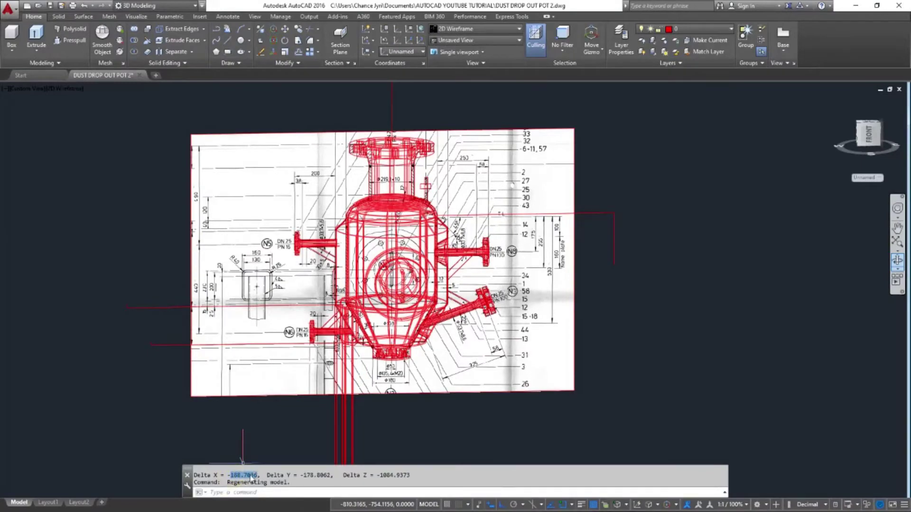
Move the support leg with its bracket plate and base plate up by 188.7036
{"action": "scroll", "coordinate": [322, 304], "scroll_direction": "down", "scroll_amount": 5}
{"action": "middle_click_drag", "start_coordinate": [323, 353], "coordinate": [350, 373], "text": "shift"}
{"action": "type", "text": "m"}
{"action": "key", "text": "Return"}
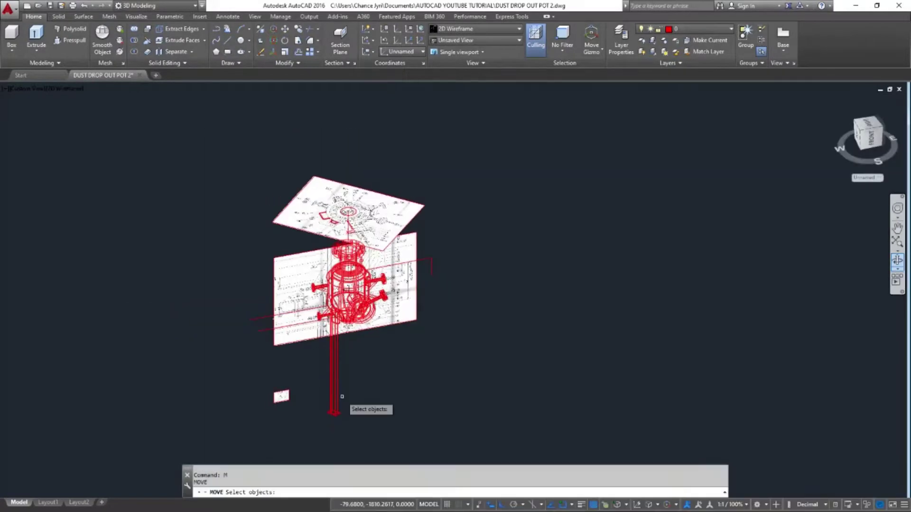
{"action": "left_click", "coordinate": [353, 410]}
{"action": "left_click", "coordinate": [320, 434]}
{"action": "scroll", "coordinate": [340, 305], "scroll_direction": "up", "scroll_amount": 7}
{"action": "scroll", "coordinate": [320, 384], "scroll_direction": "up", "scroll_amount": 8}
{"action": "left_click", "coordinate": [412, 387]}
{"action": "left_click", "coordinate": [267, 358]}
{"action": "scroll", "coordinate": [374, 332], "scroll_direction": "down", "scroll_amount": 10}
{"action": "key", "text": "Return"}
{"action": "left_click", "coordinate": [152, 431]}
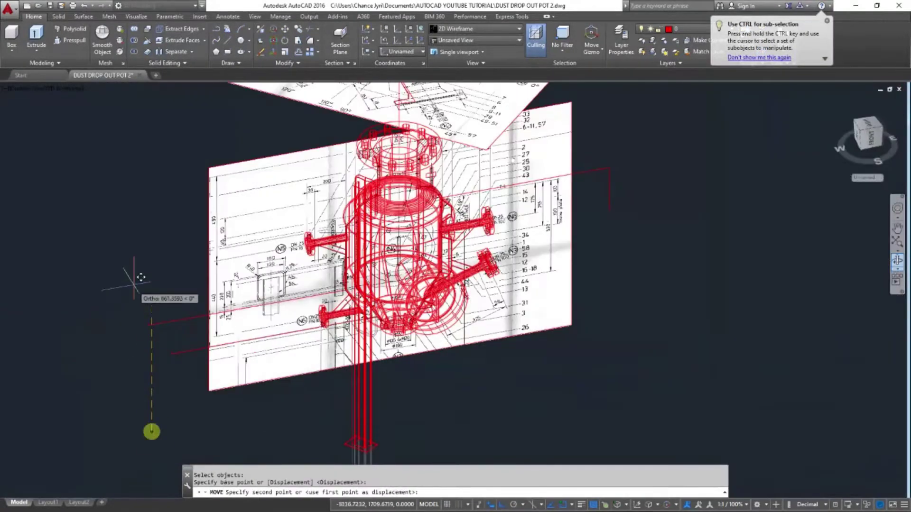
{"action": "type", "text": "188.7036"}
{"action": "key", "text": "Return"}
Delete the guide lines extending beyond the edge of the elevation drawing
{"action": "key", "text": "Escape"}
{"action": "mouse_move", "coordinate": [132, 203]}
{"action": "middle_mouse_down", "text": "shift"}
{"action": "mouse_move", "coordinate": [385, 300]}
{"action": "mouse_move", "coordinate": [378, 273]}
{"action": "middle_mouse_up", "text": "shift"}
{"action": "left_click", "coordinate": [184, 335]}
{"action": "left_click", "coordinate": [130, 265]}
{"action": "key", "text": "Delete"}
{"action": "mouse_move", "coordinate": [294, 285]}
{"action": "middle_mouse_down", "text": "shift"}
{"action": "mouse_move", "coordinate": [300, 387]}
{"action": "mouse_move", "coordinate": [298, 412]}
{"action": "mouse_move", "coordinate": [299, 378]}
{"action": "mouse_move", "coordinate": [283, 413]}
{"action": "mouse_move", "coordinate": [316, 366]}
{"action": "mouse_move", "coordinate": [309, 418]}
{"action": "mouse_move", "coordinate": [304, 394]}
{"action": "middle_mouse_up", "text": "shift"}
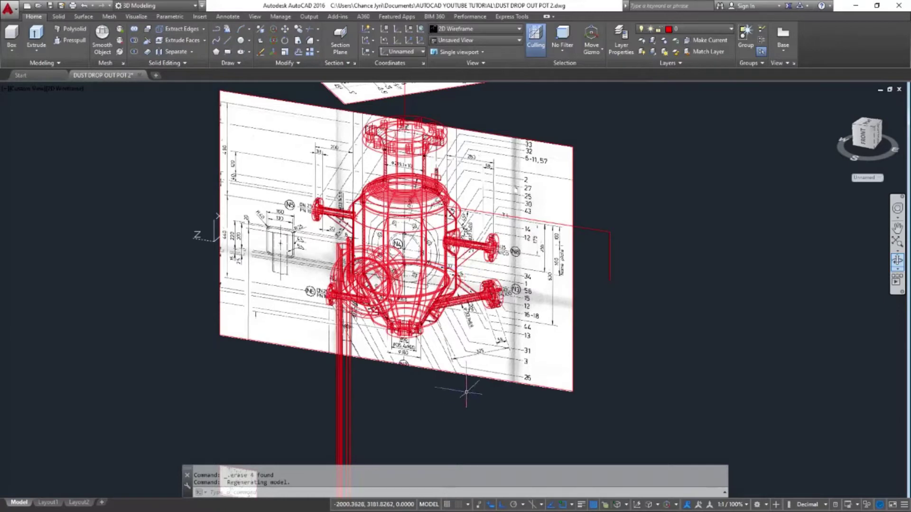
Try to slice the outer jacket through the cone's upper edge, keeping both sides
{"action": "scroll", "coordinate": [460, 297], "scroll_direction": "down", "scroll_amount": 5}
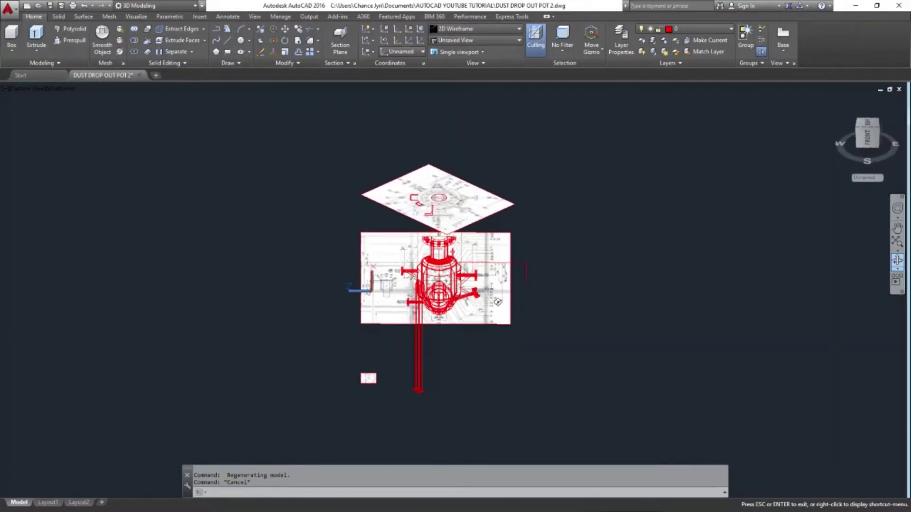
{"action": "scroll", "coordinate": [458, 204], "scroll_direction": "up", "scroll_amount": 5}
{"action": "scroll", "coordinate": [446, 193], "scroll_direction": "down", "scroll_amount": 5}
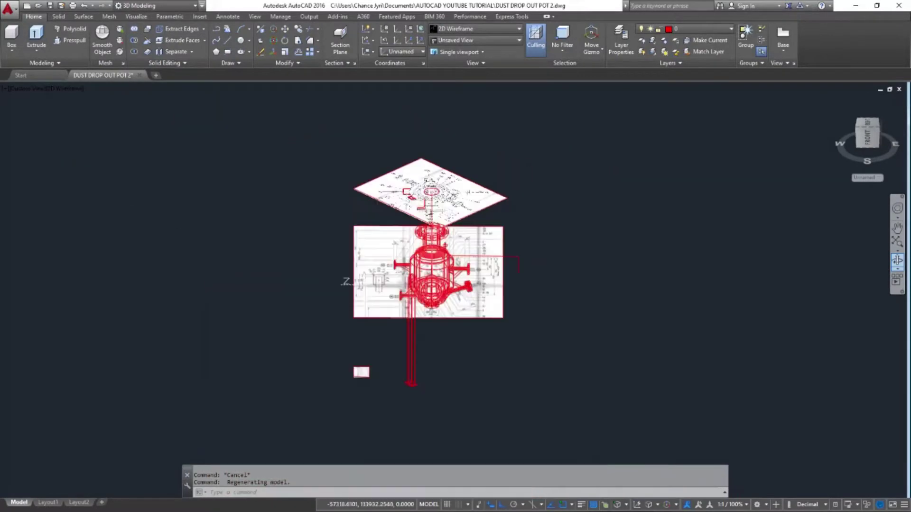
{"action": "middle_click_drag", "start_coordinate": [416, 272], "coordinate": [444, 277], "text": "shift"}
{"action": "scroll", "coordinate": [444, 277], "scroll_direction": "up", "scroll_amount": 5}
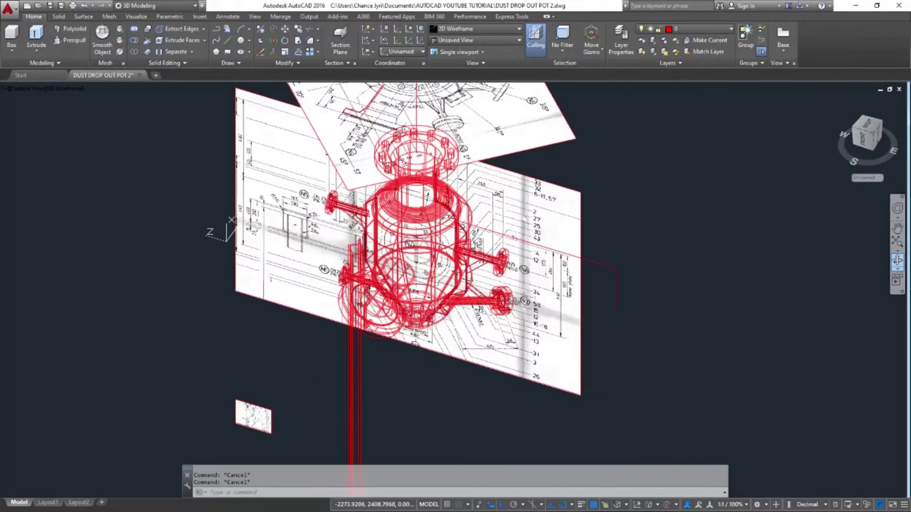
{"action": "scroll", "coordinate": [436, 308], "scroll_direction": "up", "scroll_amount": 5}
{"action": "type", "text": "SL"}
{"action": "key", "text": "Return"}
{"action": "left_click", "coordinate": [448, 328]}
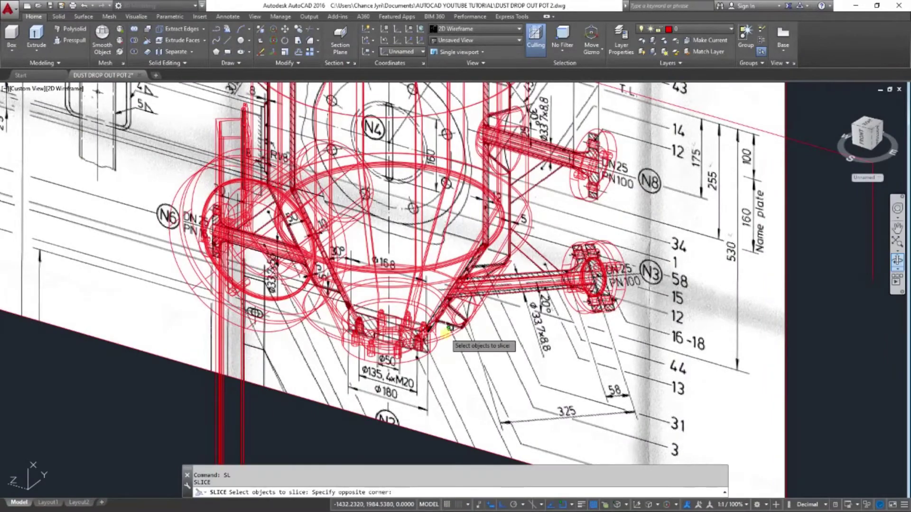
{"action": "left_click", "coordinate": [449, 336]}
{"action": "scroll", "coordinate": [504, 284], "scroll_direction": "up", "scroll_amount": 3}
{"action": "key", "text": "Return"}
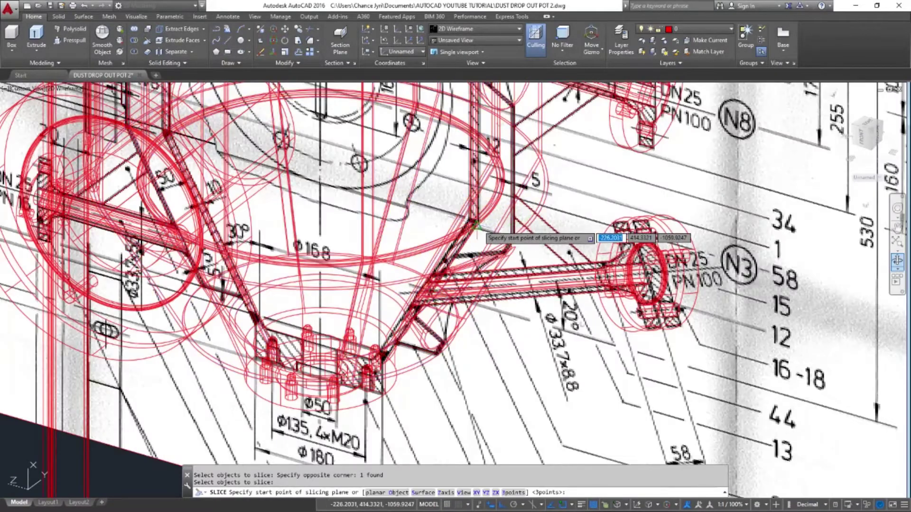
{"action": "left_click", "coordinate": [476, 227]}
{"action": "scroll", "coordinate": [463, 277], "scroll_direction": "down", "scroll_amount": 8}
{"action": "left_click", "coordinate": [699, 151]}
{"action": "key", "text": "Return"}
{"action": "middle_click_drag", "start_coordinate": [427, 294], "coordinate": [496, 259], "text": "shift"}
{"action": "scroll", "coordinate": [496, 259], "scroll_direction": "up", "scroll_amount": 8}
Undo the jacket slice and the view changes made with it
{"action": "key", "text": "ctrl+z"}
{"action": "key", "text": "ctrl+z"}
{"action": "key", "text": "ctrl+z"}
{"action": "key", "text": "ctrl+z"}
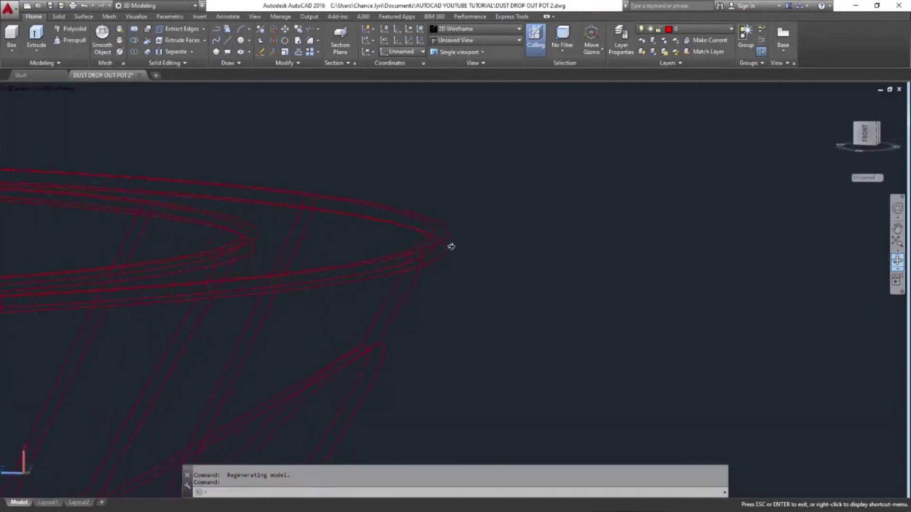
{"action": "key", "text": "ctrl+z"}
{"action": "key", "text": "ctrl+z"}
{"action": "key", "text": "ctrl+z"}
{"action": "key", "text": "ctrl+z"}
{"action": "key", "text": "ctrl+z"}
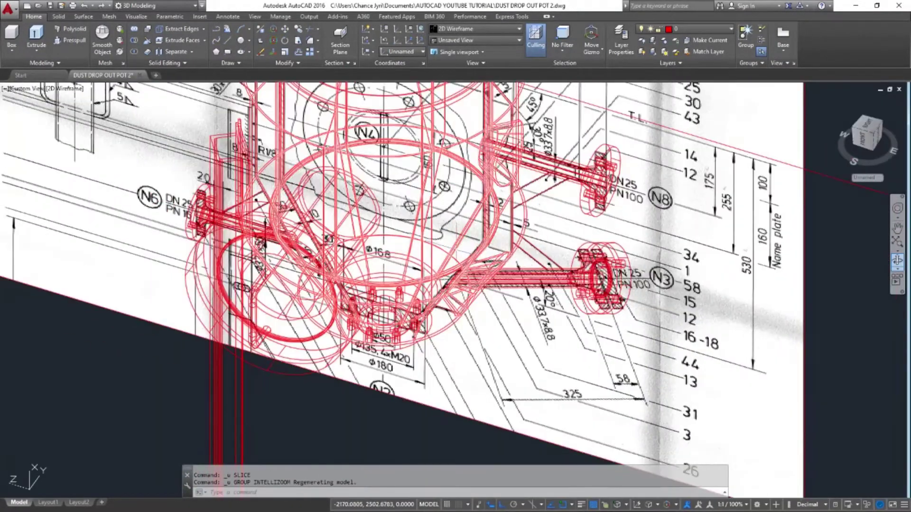
Slice the outer jacket horizontally at the corner where its cylindrical part meets the conical part, keeping both sides
{"action": "key", "text": "Escape"}
{"action": "key", "text": "Escape"}
{"action": "type", "text": "s"}
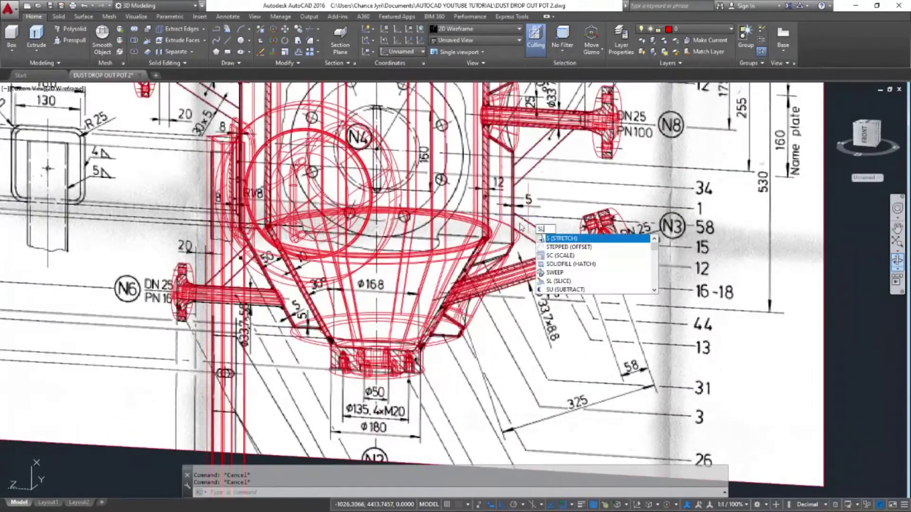
{"action": "key", "text": "Return"}
{"action": "left_click", "coordinate": [511, 246]}
{"action": "scroll", "coordinate": [511, 244], "scroll_direction": "up", "scroll_amount": 10}
{"action": "key", "text": "Return"}
{"action": "left_click", "coordinate": [530, 217]}
{"action": "scroll", "coordinate": [512, 290], "scroll_direction": "down", "scroll_amount": 6}
{"action": "left_click", "coordinate": [613, 187]}
{"action": "key", "text": "Return"}
{"action": "scroll", "coordinate": [548, 219], "scroll_direction": "down", "scroll_amount": 10}
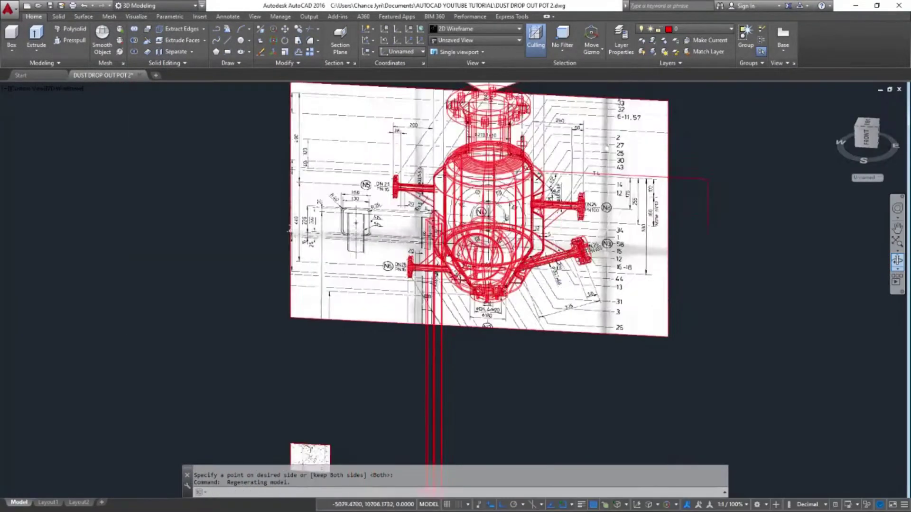
Set the UCS to World
{"action": "middle_click_drag", "start_coordinate": [289, 231], "coordinate": [610, 377], "text": "shift"}
{"action": "type", "text": "ucs"}
{"action": "key", "text": "Return"}
{"action": "type", "text": "w"}
{"action": "key", "text": "Return"}
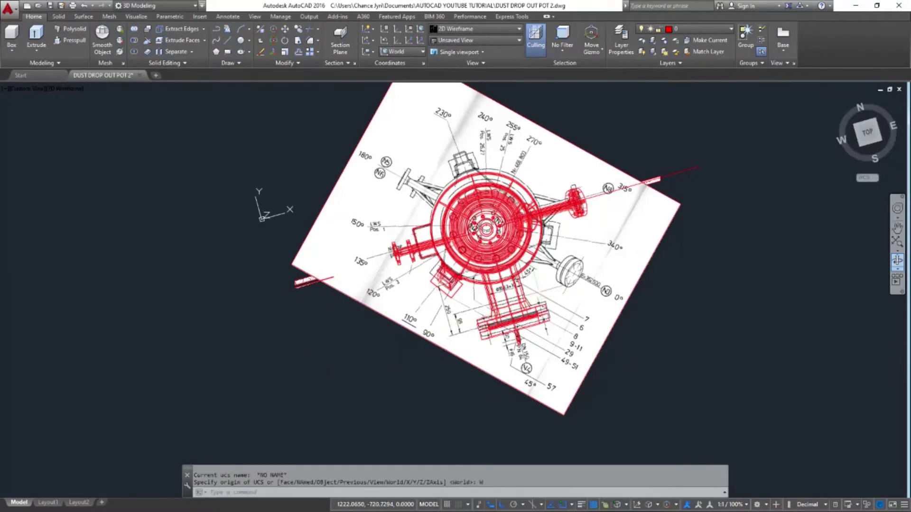
{"action": "middle_click_drag", "start_coordinate": [469, 327], "coordinate": [510, 294], "text": "shift"}
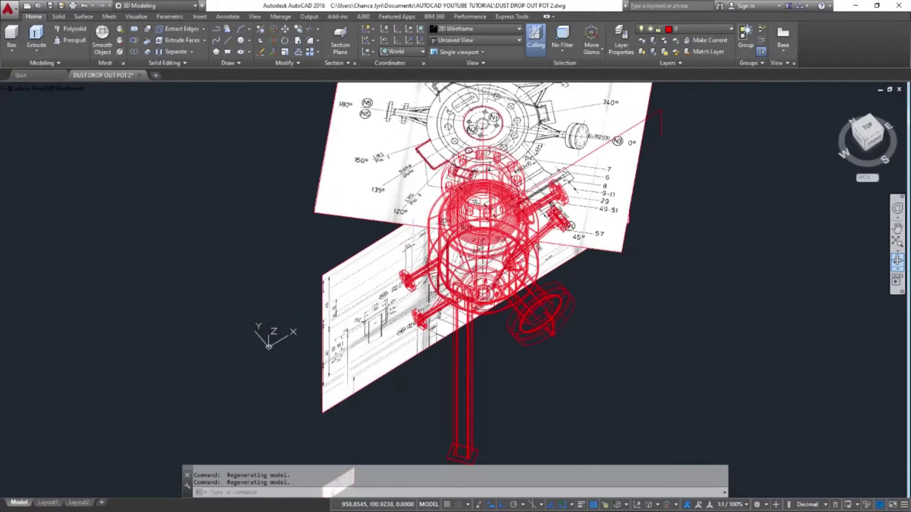
{"action": "left_click", "coordinate": [338, 150]}
{"action": "left_click", "coordinate": [301, 143]}
{"action": "key", "text": "Escape"}
{"action": "middle_click_drag", "start_coordinate": [374, 124], "coordinate": [308, 263]}
{"action": "left_click", "coordinate": [434, 263]}
{"action": "scroll", "coordinate": [434, 269], "scroll_direction": "up", "scroll_amount": 4}
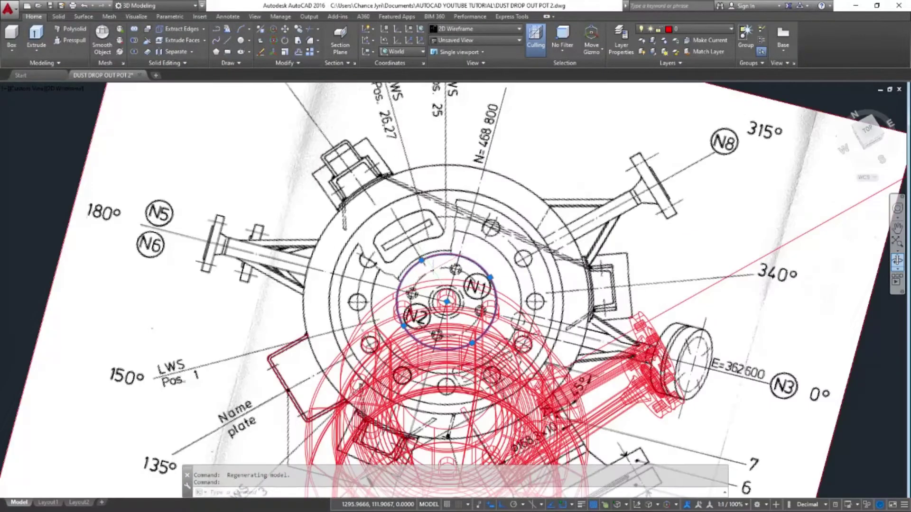
{"action": "scroll", "coordinate": [436, 269], "scroll_direction": "down", "scroll_amount": 5}
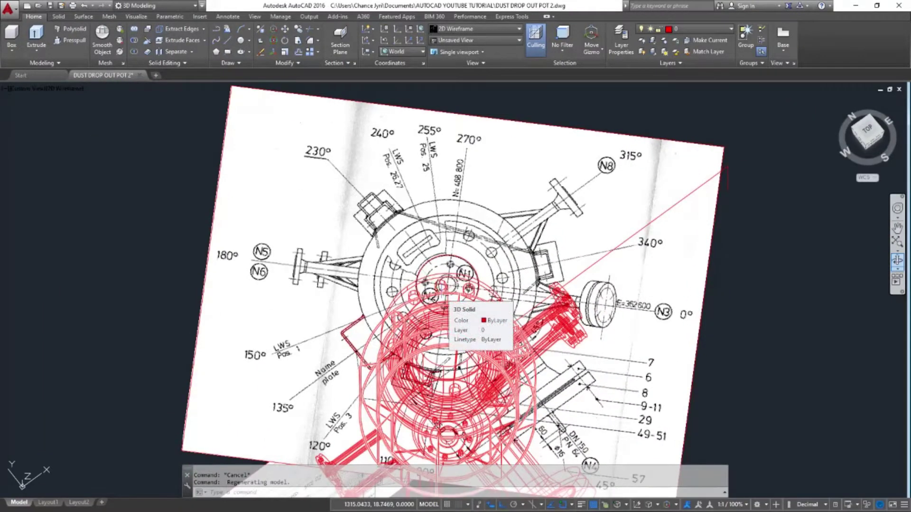
Set the model to the top view with the -VIEW command
{"action": "scroll", "coordinate": [429, 254], "scroll_direction": "down", "scroll_amount": 3}
{"action": "middle_click_drag", "start_coordinate": [430, 260], "coordinate": [438, 290], "text": "shift"}
{"action": "type", "text": "-V"}
{"action": "key", "text": "Return"}
{"action": "type", "text": "T"}
{"action": "key", "text": "Return"}
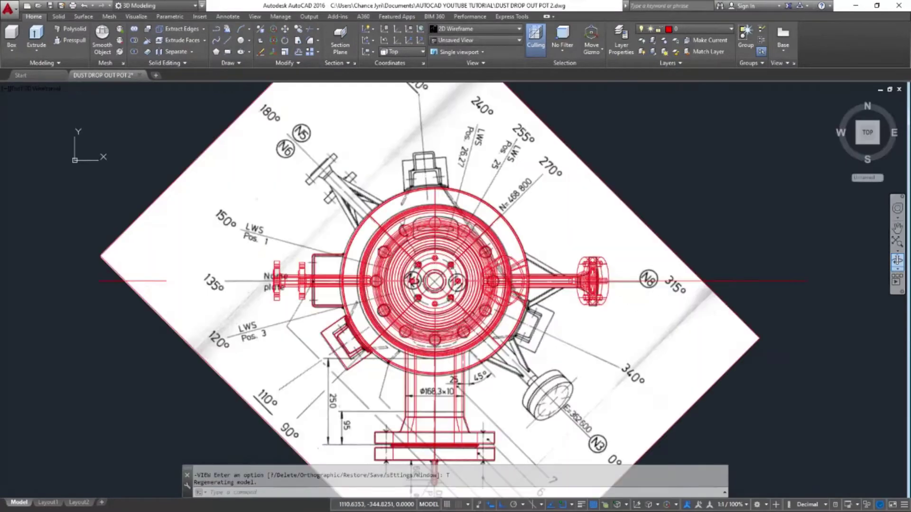
Examine the vessel, the support leg and both reference drawings from several angles
{"action": "scroll", "coordinate": [418, 267], "scroll_direction": "down", "scroll_amount": 2}
{"action": "middle_click_drag", "start_coordinate": [360, 266], "coordinate": [287, 258], "text": "shift"}
{"action": "key", "text": "Escape"}
{"action": "middle_click_drag", "start_coordinate": [272, 180], "coordinate": [363, 175], "text": "shift"}
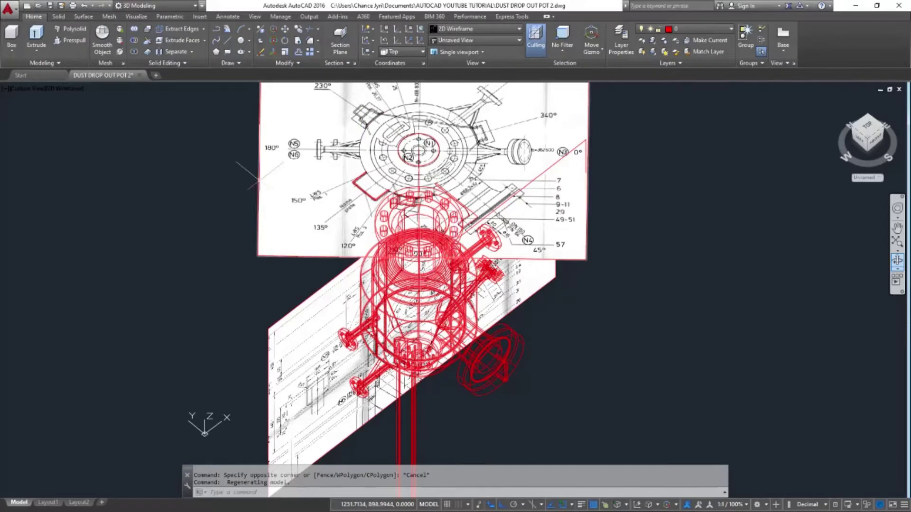
{"action": "scroll", "coordinate": [331, 225], "scroll_direction": "down", "scroll_amount": 5}
{"action": "middle_click_drag", "start_coordinate": [467, 283], "coordinate": [412, 221], "text": "shift"}
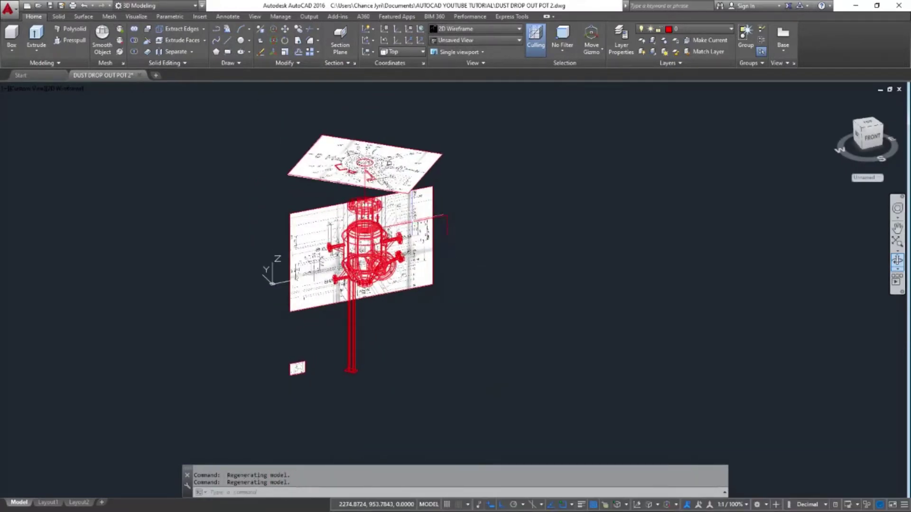
{"action": "middle_click_drag", "start_coordinate": [315, 189], "coordinate": [335, 237], "text": "shift"}
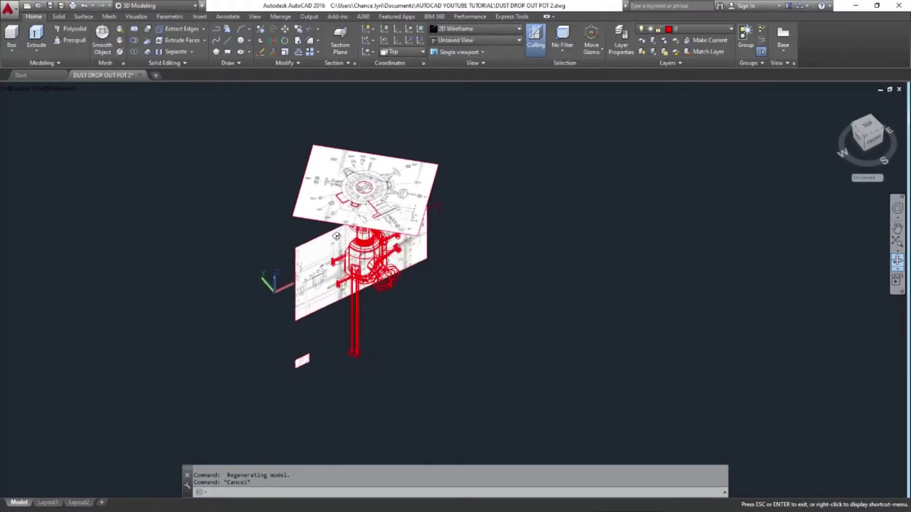
{"action": "key", "text": "Escape"}
{"action": "key", "text": "Return"}
{"action": "scroll", "coordinate": [323, 246], "scroll_direction": "up", "scroll_amount": 7}
{"action": "scroll", "coordinate": [378, 267], "scroll_direction": "down", "scroll_amount": 2}
{"action": "middle_click_drag", "start_coordinate": [378, 267], "coordinate": [379, 177], "text": "shift"}
{"action": "key", "text": "Escape"}
{"action": "scroll", "coordinate": [358, 255], "scroll_direction": "down", "scroll_amount": 5}
{"action": "scroll", "coordinate": [374, 266], "scroll_direction": "up", "scroll_amount": 8}
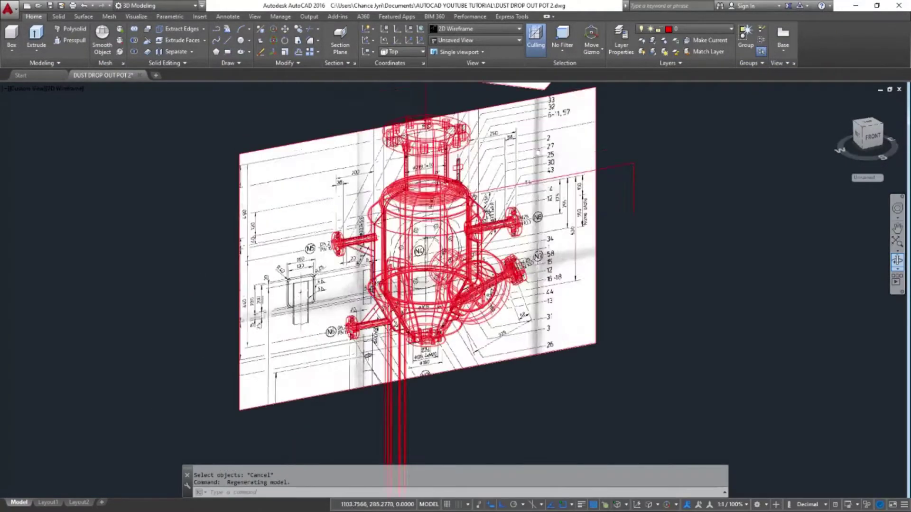
{"action": "scroll", "coordinate": [271, 210], "scroll_direction": "down", "scroll_amount": 6}
{"action": "scroll", "coordinate": [271, 209], "scroll_direction": "down", "scroll_amount": 4}
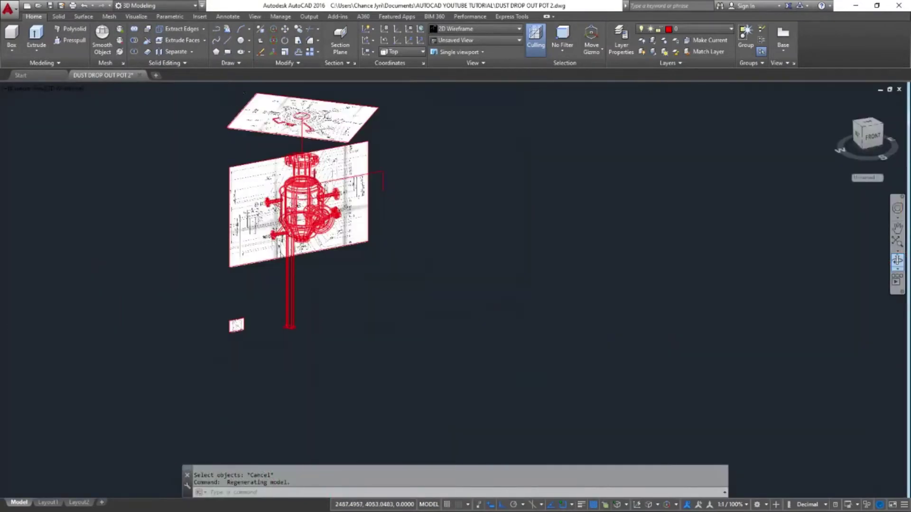
Examine the leg details on the lower part of the elevation drawing and the vessel area above it
{"action": "scroll", "coordinate": [267, 120], "scroll_direction": "up", "scroll_amount": 8}
{"action": "scroll", "coordinate": [280, 122], "scroll_direction": "down", "scroll_amount": 2}
{"action": "scroll", "coordinate": [367, 211], "scroll_direction": "up", "scroll_amount": 2}
{"action": "mouse_move", "coordinate": [368, 211]}
{"action": "middle_mouse_down", "text": "shift"}
{"action": "mouse_move", "coordinate": [367, 261]}
{"action": "mouse_move", "coordinate": [303, 147]}
{"action": "mouse_move", "coordinate": [283, 185]}
{"action": "mouse_move", "coordinate": [279, 245]}
{"action": "middle_mouse_up", "text": "shift"}
{"action": "scroll", "coordinate": [302, 145], "scroll_direction": "down", "scroll_amount": 8}
{"action": "scroll", "coordinate": [278, 275], "scroll_direction": "up", "scroll_amount": 10}
{"action": "scroll", "coordinate": [296, 215], "scroll_direction": "down", "scroll_amount": 3}
{"action": "middle_click_drag", "start_coordinate": [253, 143], "coordinate": [253, 188]}
{"action": "scroll", "coordinate": [253, 183], "scroll_direction": "up", "scroll_amount": 2}
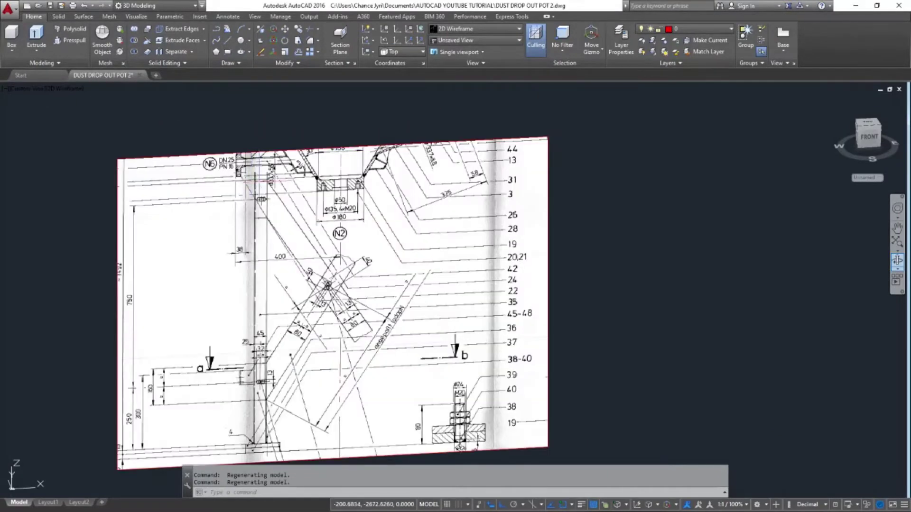
{"action": "scroll", "coordinate": [363, 313], "scroll_direction": "down", "scroll_amount": 12}
{"action": "scroll", "coordinate": [477, 94], "scroll_direction": "up", "scroll_amount": 6}
{"action": "middle_click_drag", "start_coordinate": [368, 237], "coordinate": [367, 408]}
{"action": "scroll", "coordinate": [367, 407], "scroll_direction": "down", "scroll_amount": 2}
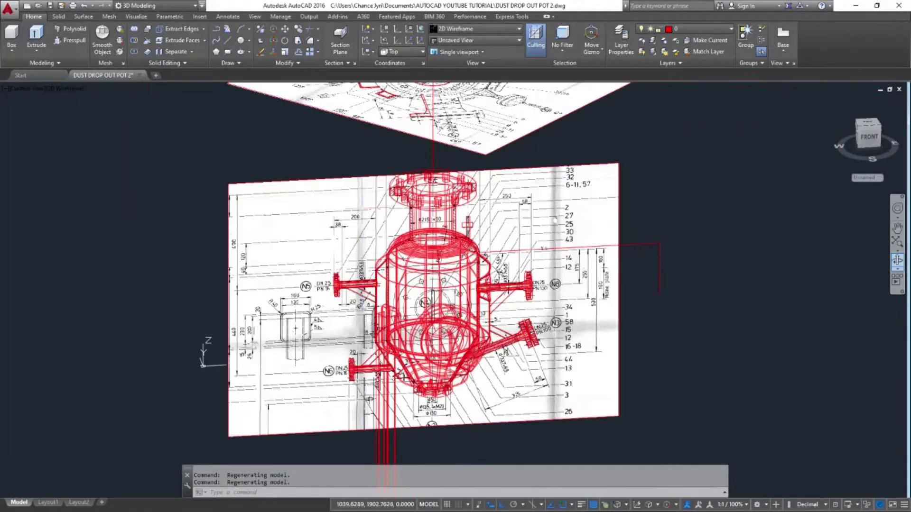
Extrude the name plate bracket profile on the plan drawing 150 mm downward
{"action": "middle_click_drag", "start_coordinate": [368, 147], "coordinate": [369, 241]}
{"action": "key", "text": "Escape"}
{"action": "key", "text": "Escape"}
{"action": "type", "text": "ext"}
{"action": "key", "text": "Return"}
{"action": "left_click", "coordinate": [358, 170]}
{"action": "key", "text": "Return"}
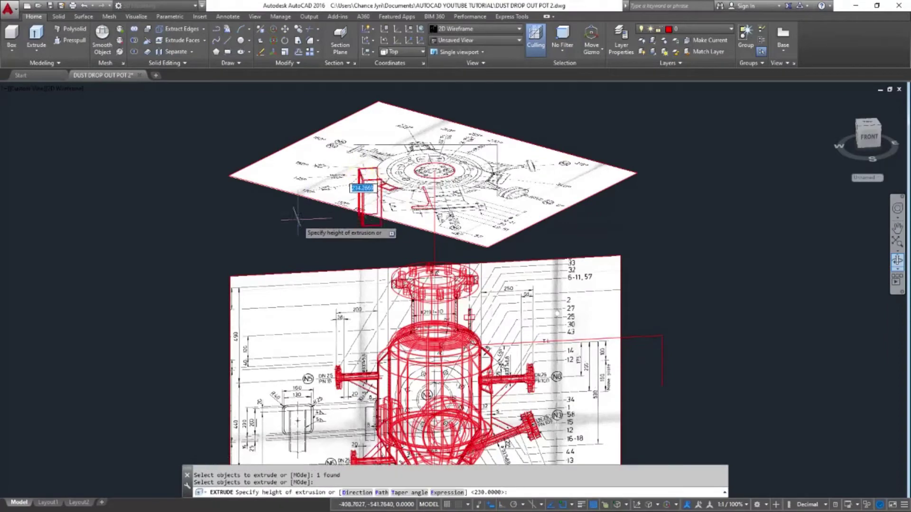
{"action": "key", "text": "Return"}
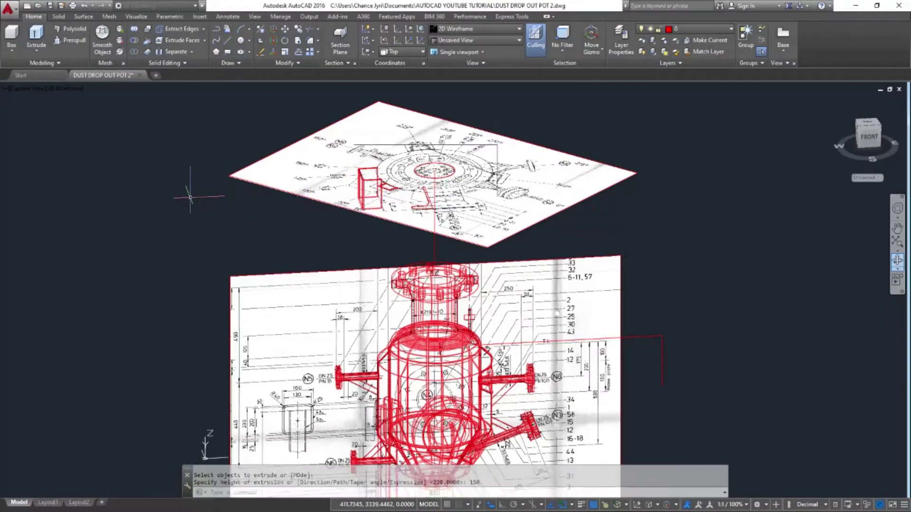
{"action": "mouse_move", "coordinate": [327, 197]}
{"action": "middle_mouse_down", "text": "shift"}
{"action": "mouse_move", "coordinate": [370, 173]}
{"action": "mouse_move", "coordinate": [332, 233]}
{"action": "mouse_move", "coordinate": [328, 209]}
{"action": "mouse_move", "coordinate": [328, 259]}
{"action": "mouse_move", "coordinate": [340, 189]}
{"action": "middle_mouse_up", "text": "shift"}
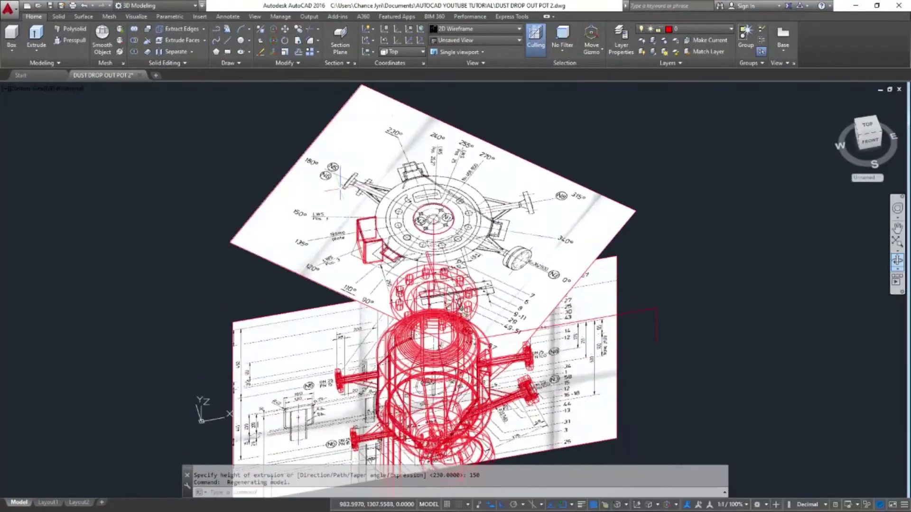
{"action": "middle_click_drag", "start_coordinate": [380, 269], "coordinate": [348, 199], "text": "shift"}
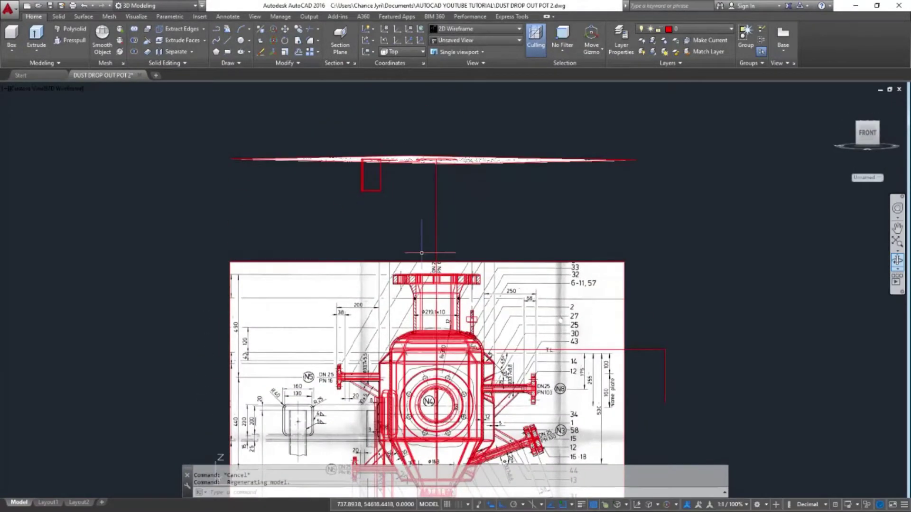
Measure the distance from the extruded name plate bracket's upper corner to its intended level on the vessel
{"action": "middle_click_drag", "start_coordinate": [427, 356], "coordinate": [399, 261]}
{"action": "mouse_move", "coordinate": [328, 290]}
{"action": "middle_mouse_down", "text": "shift"}
{"action": "mouse_move", "coordinate": [340, 318]}
{"action": "mouse_move", "coordinate": [358, 320]}
{"action": "mouse_move", "coordinate": [333, 294]}
{"action": "mouse_move", "coordinate": [448, 307]}
{"action": "mouse_move", "coordinate": [453, 350]}
{"action": "mouse_move", "coordinate": [356, 197]}
{"action": "mouse_move", "coordinate": [348, 265]}
{"action": "middle_mouse_up", "text": "shift"}
{"action": "type", "text": "DI"}
{"action": "key", "text": "Return"}
{"action": "scroll", "coordinate": [370, 194], "scroll_direction": "up", "scroll_amount": 5}
{"action": "middle_click_drag", "start_coordinate": [390, 115], "coordinate": [390, 200]}
{"action": "left_click", "coordinate": [379, 174]}
{"action": "scroll", "coordinate": [380, 173], "scroll_direction": "down", "scroll_amount": 3}
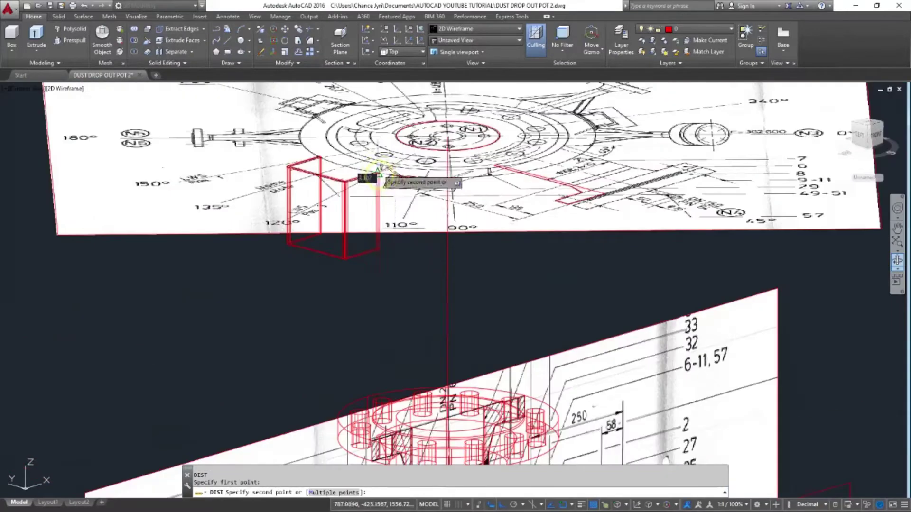
{"action": "middle_click_drag", "start_coordinate": [423, 393], "coordinate": [377, 187]}
{"action": "middle_click_drag", "start_coordinate": [384, 393], "coordinate": [322, 156]}
{"action": "scroll", "coordinate": [310, 298], "scroll_direction": "up", "scroll_amount": 4}
{"action": "left_click", "coordinate": [317, 331]}
{"action": "scroll", "coordinate": [317, 331], "scroll_direction": "down", "scroll_amount": 8}
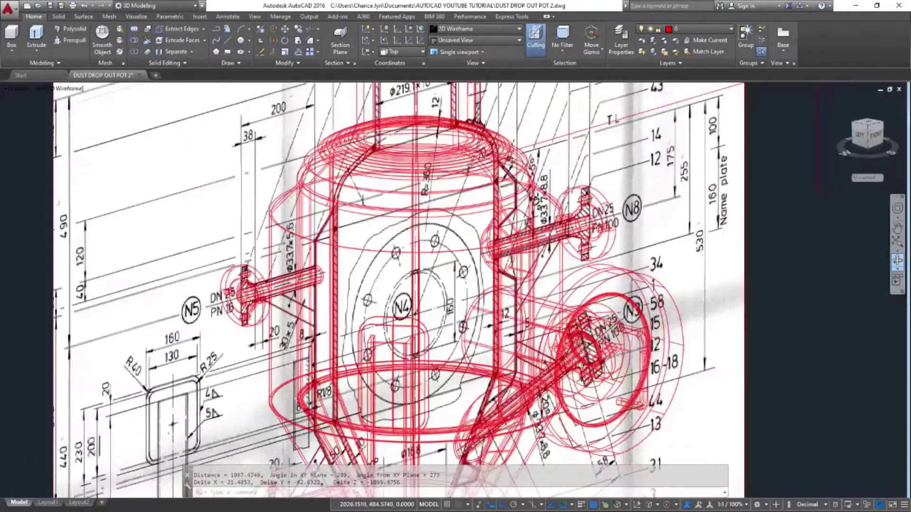
Move the extruded name plate bracket from the plan drawing down to its level on the vessel
{"action": "type", "text": "M"}
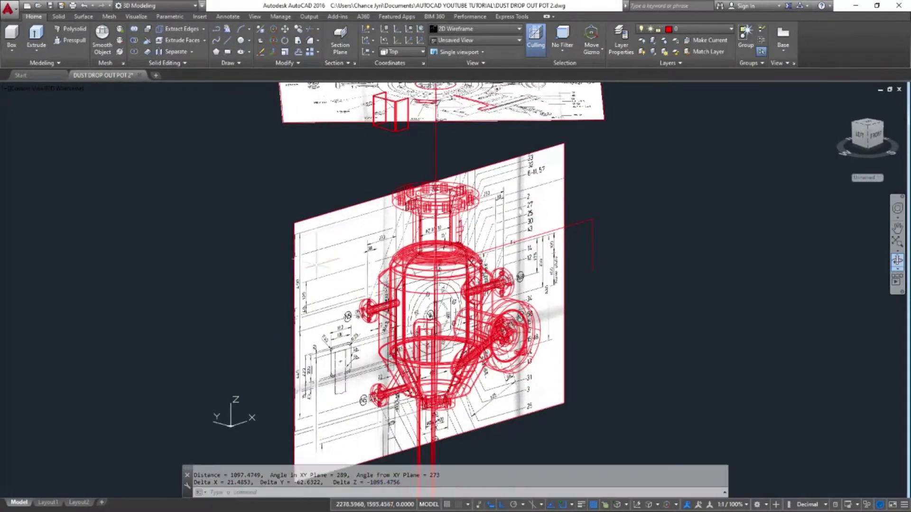
{"action": "key", "text": "Return"}
{"action": "scroll", "coordinate": [304, 341], "scroll_direction": "down", "scroll_amount": 5}
{"action": "scroll", "coordinate": [337, 266], "scroll_direction": "up", "scroll_amount": 3}
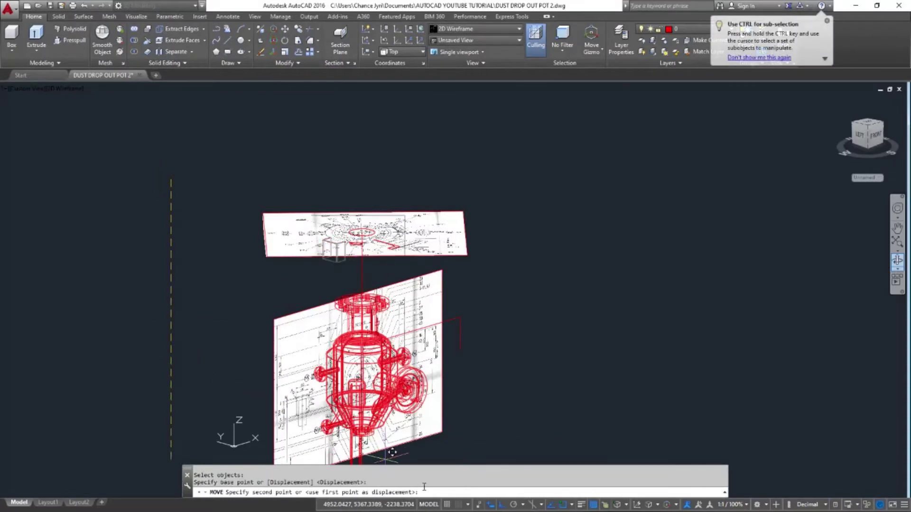
{"action": "key", "text": "Escape"}
Move the plan drawing and its sketched profiles horizontally away from above the vessel
{"action": "middle_click_drag", "start_coordinate": [195, 340], "coordinate": [341, 429], "text": "shift"}
{"action": "scroll", "coordinate": [342, 441], "scroll_direction": "down", "scroll_amount": 4}
{"action": "middle_click_drag", "start_coordinate": [386, 298], "coordinate": [380, 288], "text": "shift"}
{"action": "type", "text": "m"}
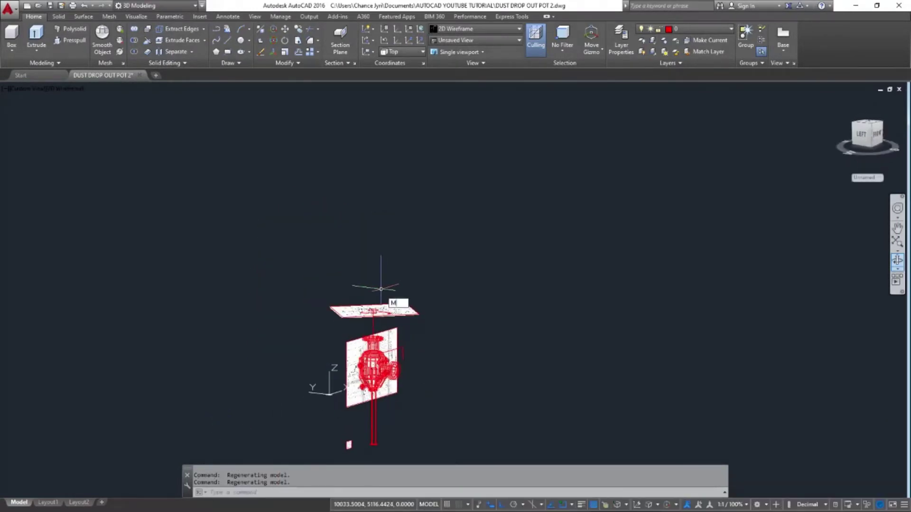
{"action": "key", "text": "space"}
{"action": "left_click", "coordinate": [440, 323]}
{"action": "left_click", "coordinate": [312, 272]}
{"action": "key", "text": "space"}
{"action": "left_click", "coordinate": [450, 242]}
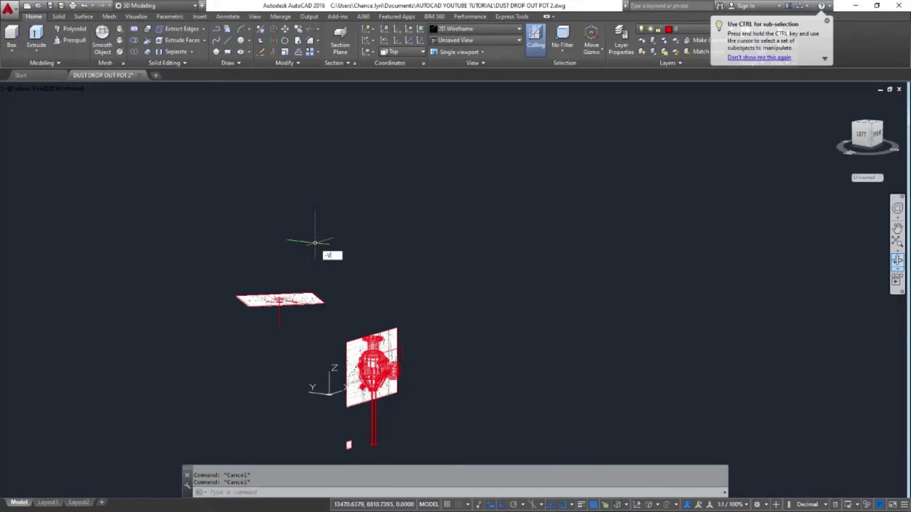
Set the top view with the -VIEW command and frame the plan drawing
{"action": "type", "text": "v"}
{"action": "key", "text": "Return"}
{"action": "type", "text": "t"}
{"action": "key", "text": "Return"}
{"action": "scroll", "coordinate": [448, 146], "scroll_direction": "up", "scroll_amount": 6}
{"action": "scroll", "coordinate": [354, 185], "scroll_direction": "down", "scroll_amount": 2}
{"action": "key", "text": "Escape"}
{"action": "key", "text": "Escape"}
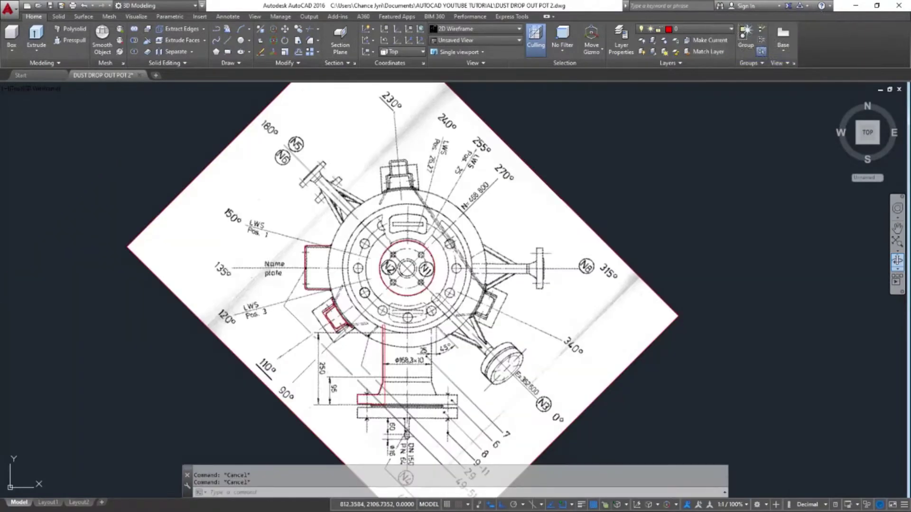
Draw a line about 560 mm long straight up at 90° from the centre of the plan drawing
{"action": "type", "text": "l"}
{"action": "key", "text": "Return"}
{"action": "scroll", "coordinate": [309, 171], "scroll_direction": "up", "scroll_amount": 6}
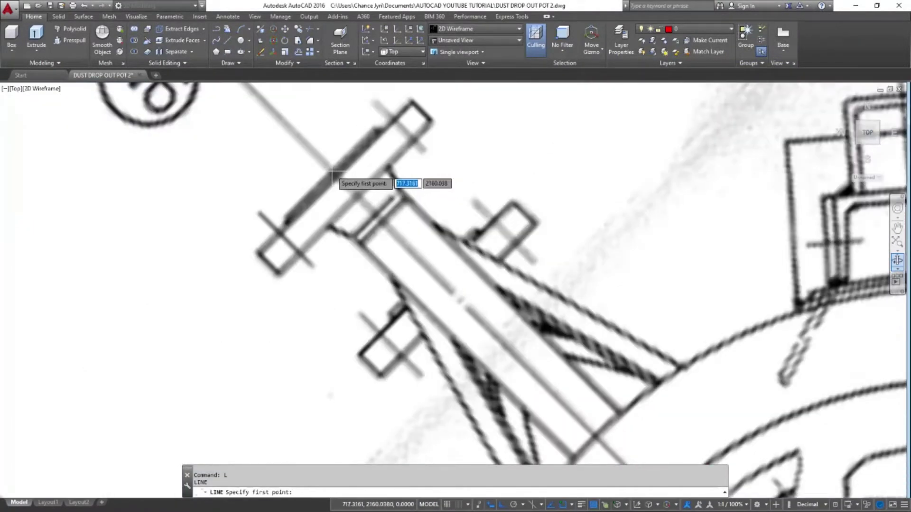
{"action": "scroll", "coordinate": [332, 171], "scroll_direction": "down", "scroll_amount": 6}
{"action": "left_click", "coordinate": [493, 319]}
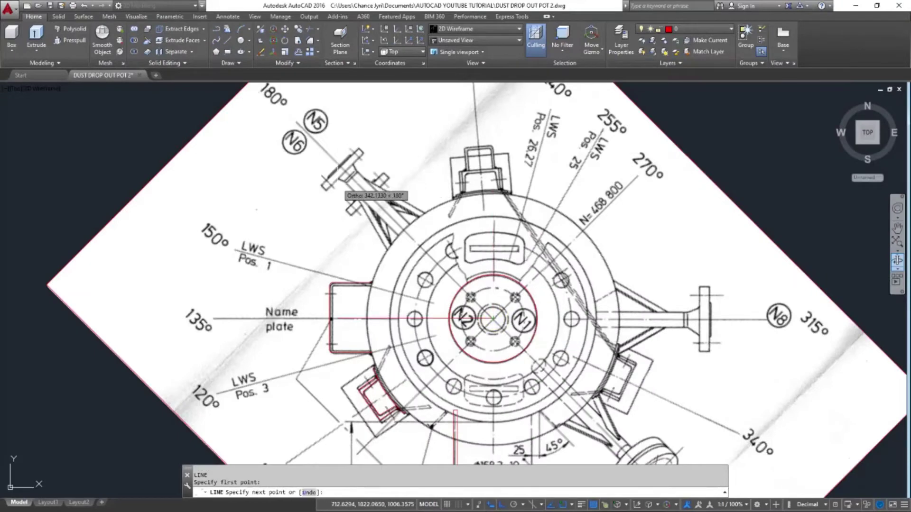
{"action": "scroll", "coordinate": [474, 127], "scroll_direction": "down", "scroll_amount": 4}
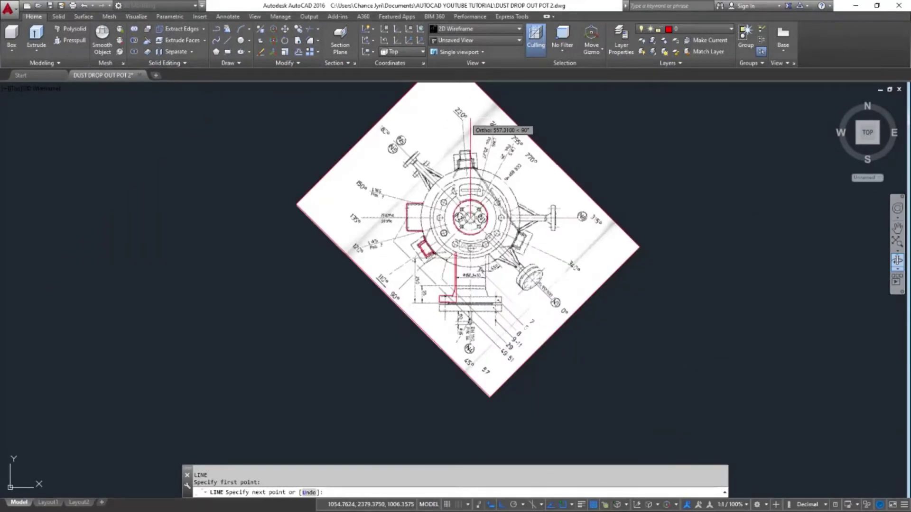
{"action": "key", "text": "Escape"}
{"action": "scroll", "coordinate": [467, 211], "scroll_direction": "up", "scroll_amount": 3}
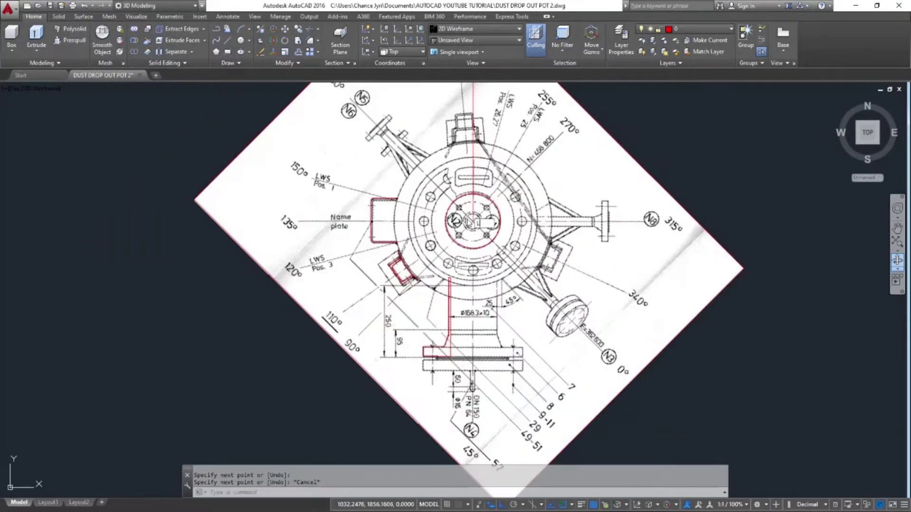
Draw a 500 mm line at 45° from the plan's centre toward the 270° mark
{"action": "type", "text": "l"}
{"action": "key", "text": "Return"}
{"action": "left_click", "coordinate": [473, 221]}
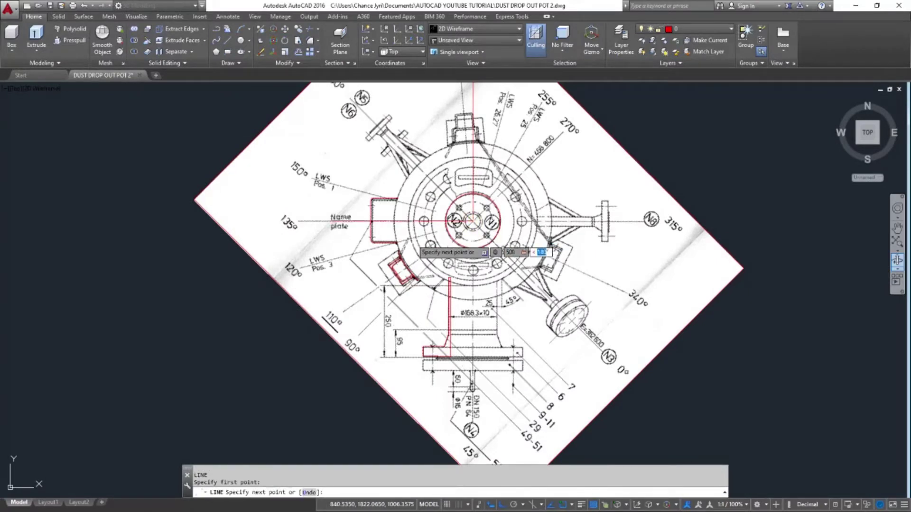
{"action": "type", "text": "500<45"}
{"action": "key", "text": "Return"}
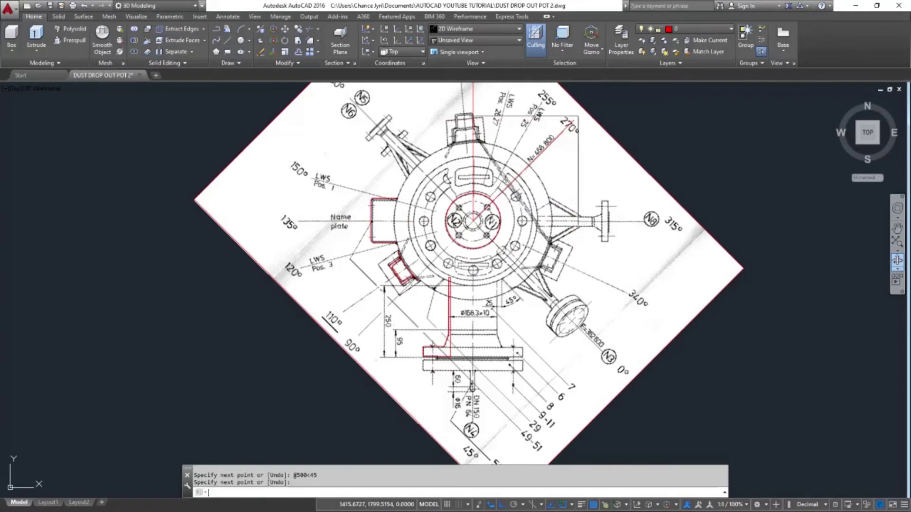
{"action": "key", "text": "Return"}
Draw a 500 mm line at -45° from the plan's centre through nozzle N3
{"action": "key", "text": "Return"}
{"action": "left_click", "coordinate": [473, 221]}
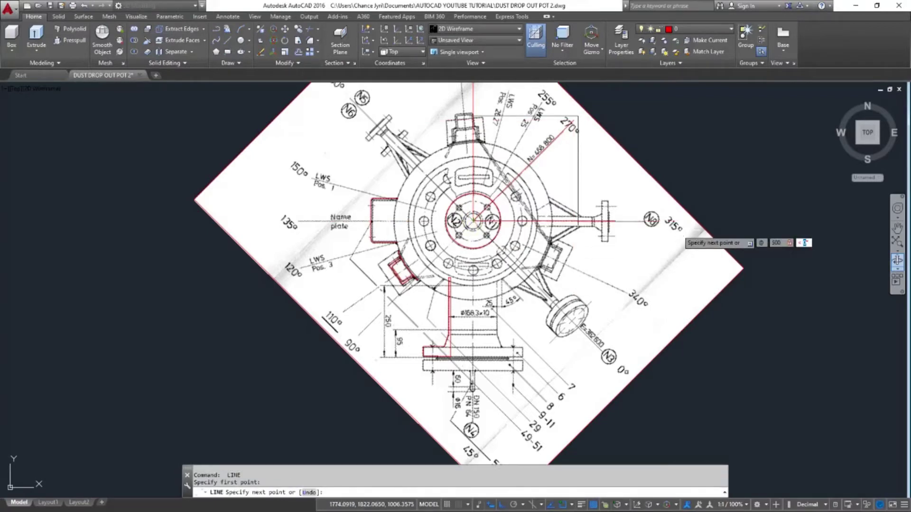
{"action": "type", "text": "500<-45"}
{"action": "key", "text": "Return"}
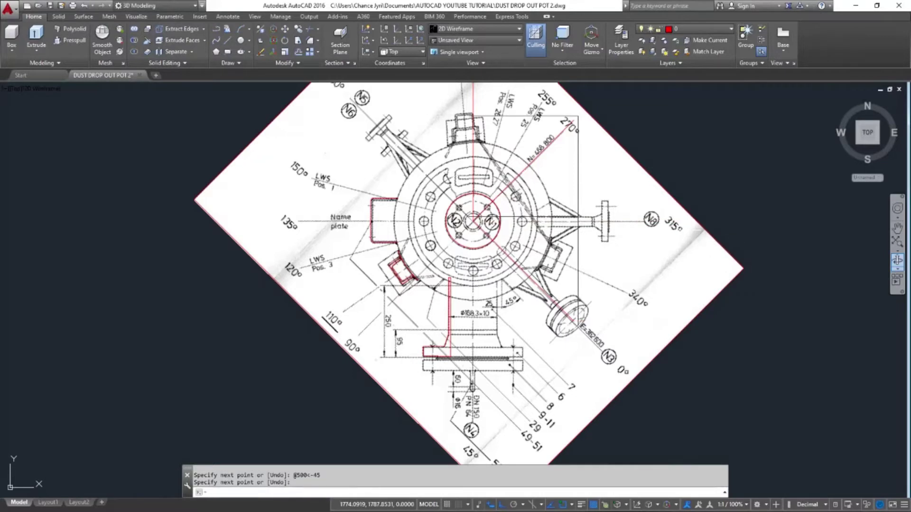
{"action": "key", "text": "Return"}
{"action": "scroll", "coordinate": [524, 276], "scroll_direction": "down", "scroll_amount": 2}
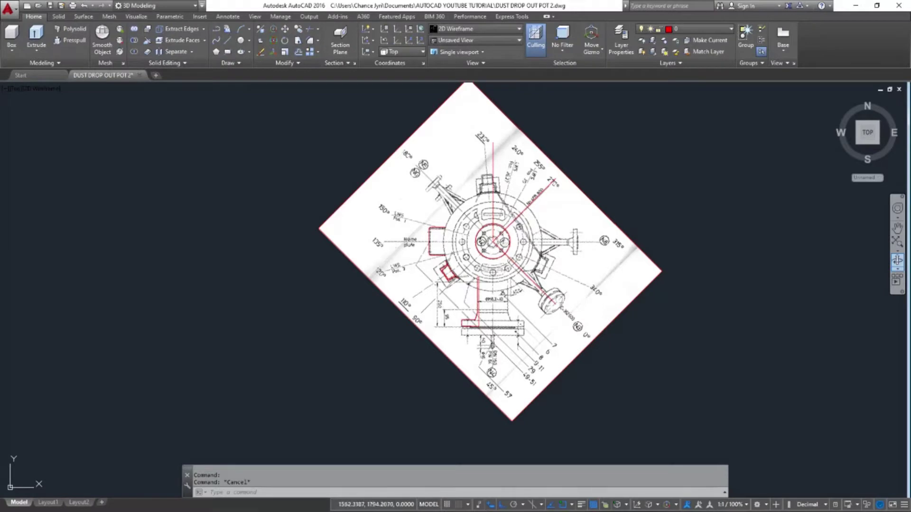
Draw a horizontal line from the plan's centre through nozzle N8, ending just beyond its flange
{"action": "scroll", "coordinate": [492, 241], "scroll_direction": "up", "scroll_amount": 3}
{"action": "type", "text": "l"}
{"action": "key", "text": "Return"}
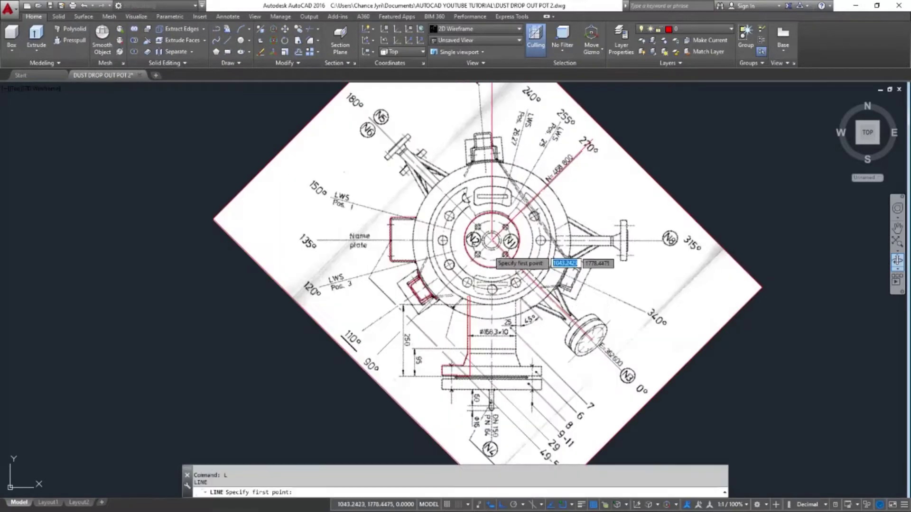
{"action": "left_click", "coordinate": [492, 241]}
{"action": "left_click", "coordinate": [640, 256]}
{"action": "key", "text": "Escape"}
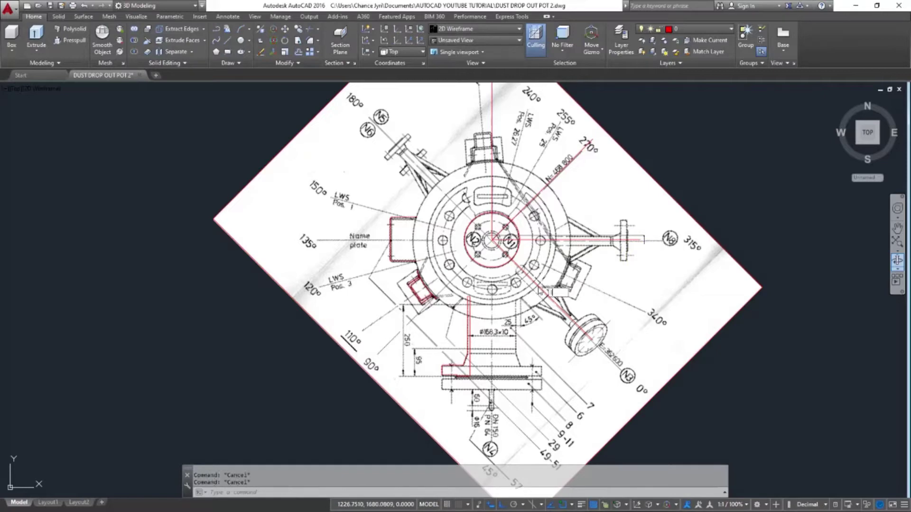
Mirror the -45° line about the 45° line toward nozzles N5 and N6, keeping the source line
{"action": "type", "text": "mi"}
{"action": "key", "text": "Return"}
{"action": "left_click", "coordinate": [541, 288]}
{"action": "key", "text": "Return"}
{"action": "scroll", "coordinate": [481, 240], "scroll_direction": "up", "scroll_amount": 2}
{"action": "left_click", "coordinate": [492, 241]}
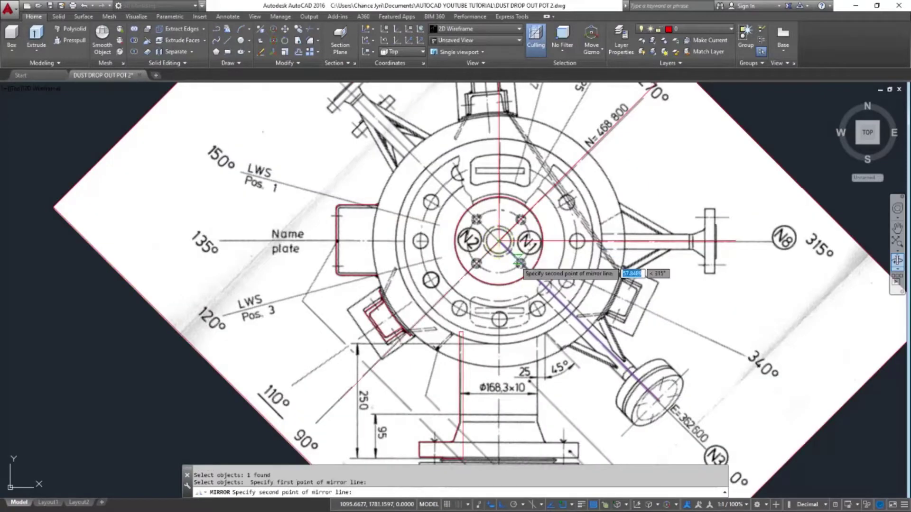
{"action": "left_click", "coordinate": [589, 151]}
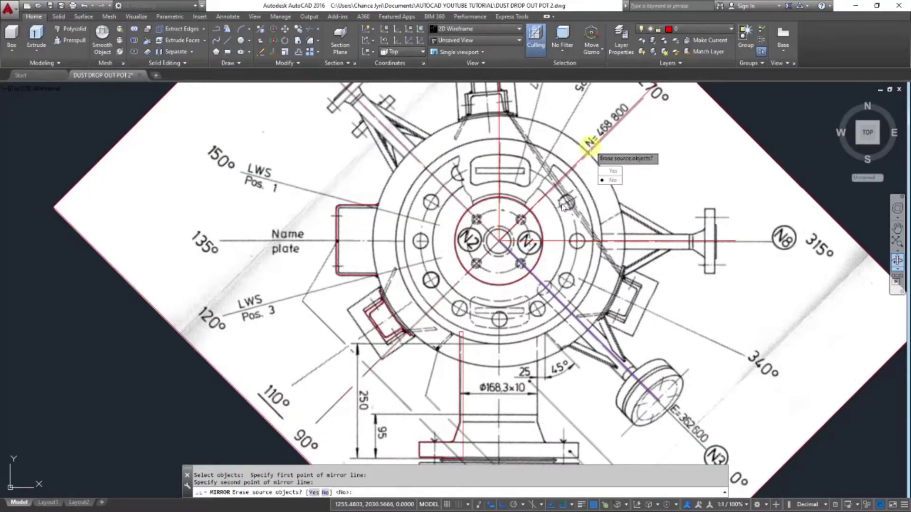
{"action": "scroll", "coordinate": [587, 146], "scroll_direction": "down", "scroll_amount": 5}
Move the radial direction lines from the plan's centre to the centre of the vessel's top flange
{"action": "scroll", "coordinate": [521, 184], "scroll_direction": "down", "scroll_amount": 4}
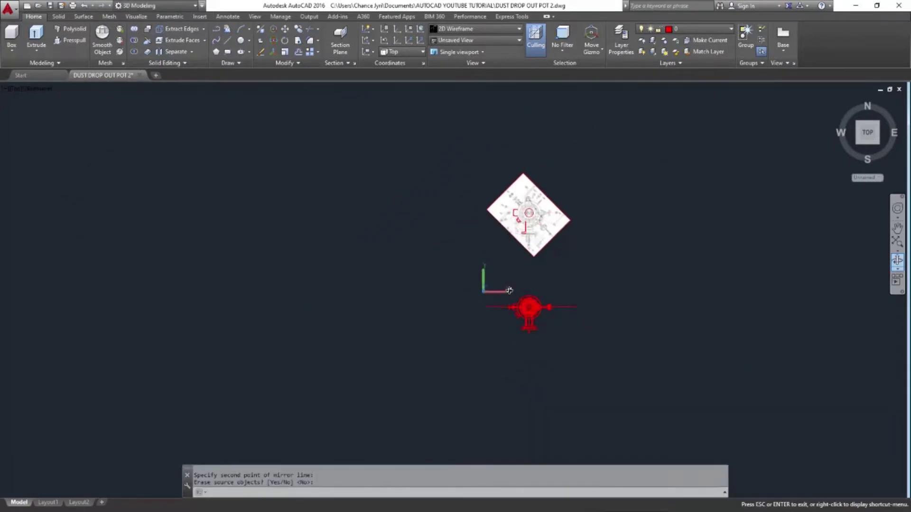
{"action": "middle_click_drag", "start_coordinate": [515, 303], "coordinate": [561, 242], "text": "shift"}
{"action": "scroll", "coordinate": [502, 188], "scroll_direction": "up", "scroll_amount": 5}
{"action": "middle_click_drag", "start_coordinate": [513, 309], "coordinate": [504, 254], "text": "shift"}
{"action": "middle_click_drag", "start_coordinate": [501, 305], "coordinate": [447, 228]}
{"action": "scroll", "coordinate": [447, 228], "scroll_direction": "up", "scroll_amount": 2}
{"action": "type", "text": "m"}
{"action": "left_click", "coordinate": [490, 220]}
{"action": "scroll", "coordinate": [397, 205], "scroll_direction": "down", "scroll_amount": 4}
{"action": "left_click", "coordinate": [350, 116]}
{"action": "key", "text": "Return"}
{"action": "scroll", "coordinate": [399, 188], "scroll_direction": "up", "scroll_amount": 6}
{"action": "left_click", "coordinate": [468, 218]}
{"action": "scroll", "coordinate": [346, 185], "scroll_direction": "up", "scroll_amount": 5}
{"action": "scroll", "coordinate": [351, 223], "scroll_direction": "up", "scroll_amount": 3}
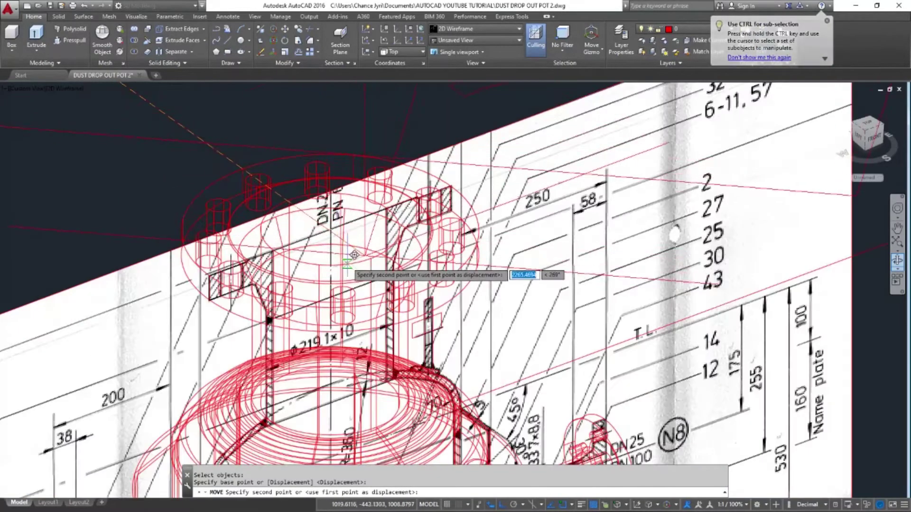
{"action": "scroll", "coordinate": [351, 259], "scroll_direction": "up", "scroll_amount": 4}
{"action": "scroll", "coordinate": [339, 244], "scroll_direction": "up", "scroll_amount": 4}
{"action": "scroll", "coordinate": [327, 234], "scroll_direction": "down", "scroll_amount": 5}
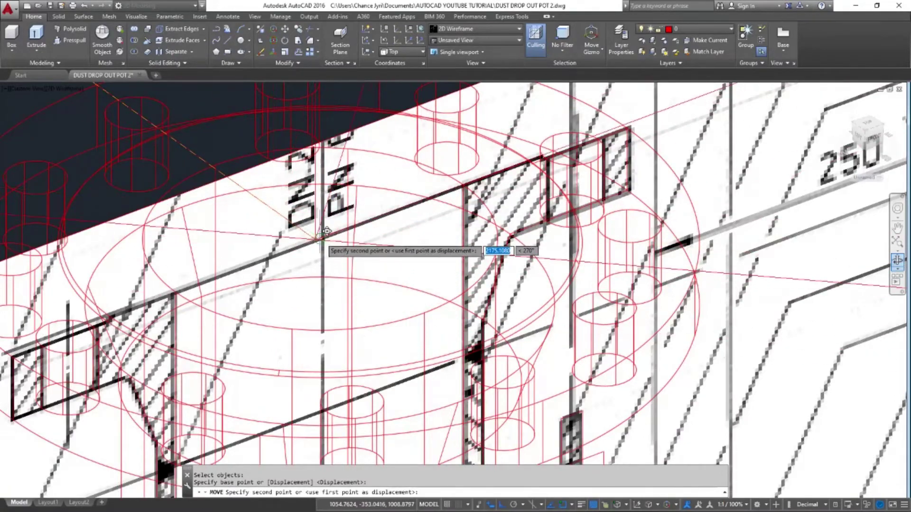
{"action": "scroll", "coordinate": [327, 231], "scroll_direction": "down", "scroll_amount": 10}
{"action": "middle_click_drag", "start_coordinate": [380, 223], "coordinate": [427, 213], "text": "shift"}
{"action": "key", "text": "Escape"}
Rotate nozzles N5 and N6 with their gussets about the top flange's centre, using the 180° direction as reference, onto the mirrored radial line
{"action": "scroll", "coordinate": [360, 266], "scroll_direction": "up", "scroll_amount": 8}
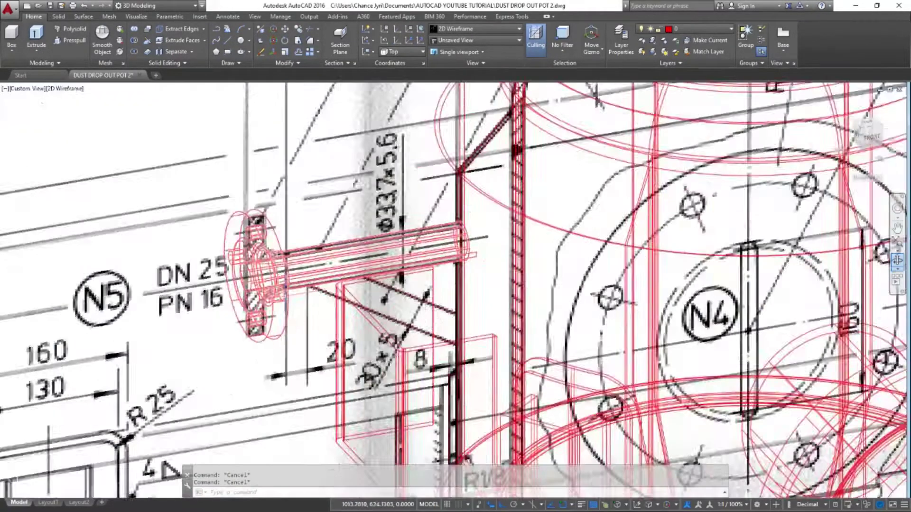
{"action": "scroll", "coordinate": [361, 265], "scroll_direction": "down", "scroll_amount": 10}
{"action": "type", "text": "RO"}
{"action": "key", "text": "Return"}
{"action": "scroll", "coordinate": [301, 291], "scroll_direction": "up", "scroll_amount": 6}
{"action": "left_click", "coordinate": [300, 311]}
{"action": "scroll", "coordinate": [340, 328], "scroll_direction": "up", "scroll_amount": 4}
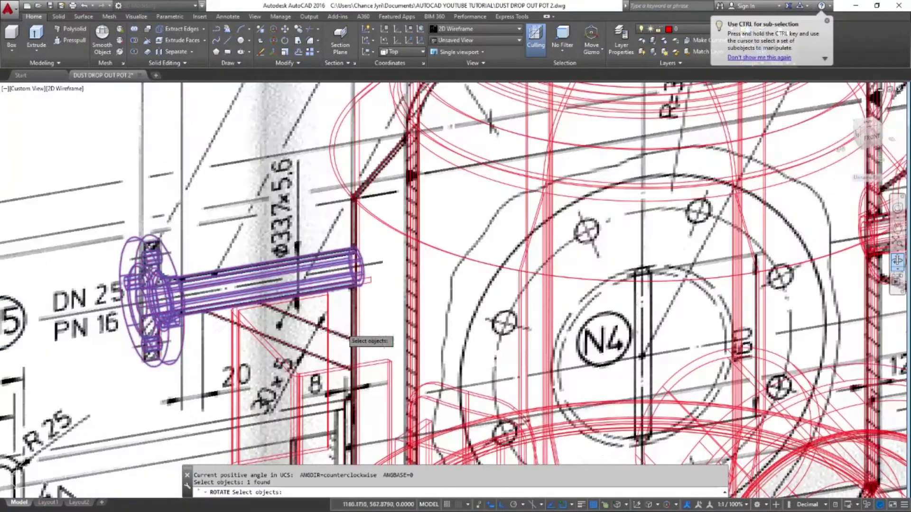
{"action": "scroll", "coordinate": [313, 325], "scroll_direction": "down", "scroll_amount": 10}
{"action": "scroll", "coordinate": [318, 342], "scroll_direction": "up", "scroll_amount": 3}
{"action": "left_click", "coordinate": [317, 344]}
{"action": "scroll", "coordinate": [332, 335], "scroll_direction": "up", "scroll_amount": 5}
{"action": "left_click", "coordinate": [332, 334]}
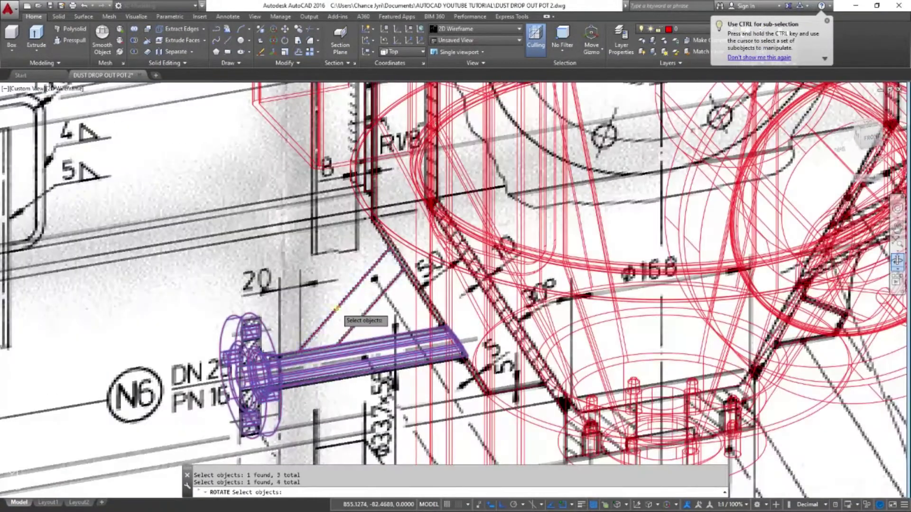
{"action": "scroll", "coordinate": [325, 332], "scroll_direction": "down", "scroll_amount": 6}
{"action": "key", "text": "Return"}
{"action": "scroll", "coordinate": [392, 188], "scroll_direction": "up", "scroll_amount": 7}
{"action": "left_click", "coordinate": [363, 239]}
{"action": "scroll", "coordinate": [340, 237], "scroll_direction": "down", "scroll_amount": 7}
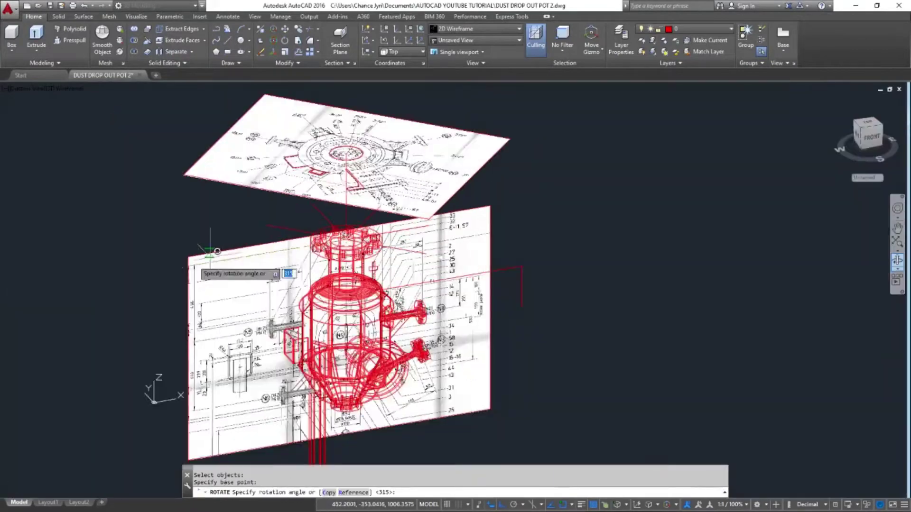
{"action": "type", "text": "R"}
{"action": "key", "text": "Return"}
{"action": "scroll", "coordinate": [294, 268], "scroll_direction": "up", "scroll_amount": 4}
{"action": "scroll", "coordinate": [427, 197], "scroll_direction": "up", "scroll_amount": 8}
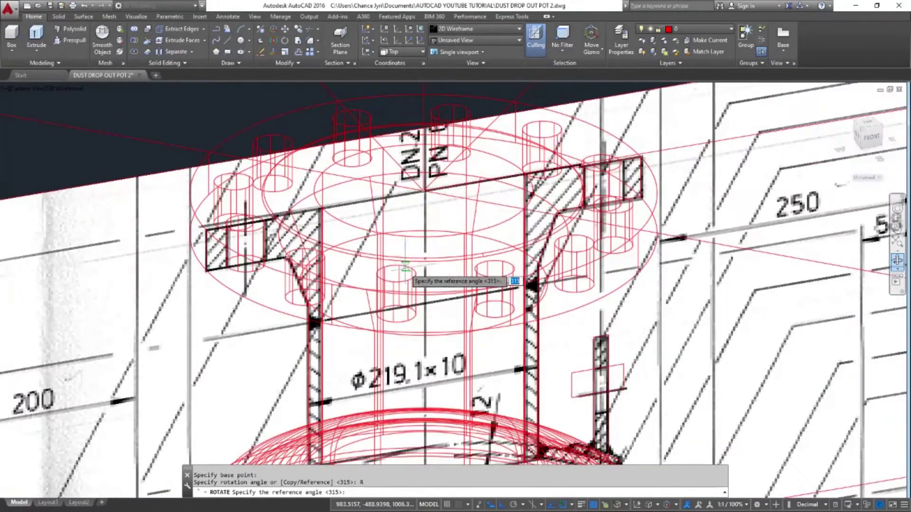
{"action": "left_click", "coordinate": [420, 195]}
{"action": "scroll", "coordinate": [420, 194], "scroll_direction": "down", "scroll_amount": 12}
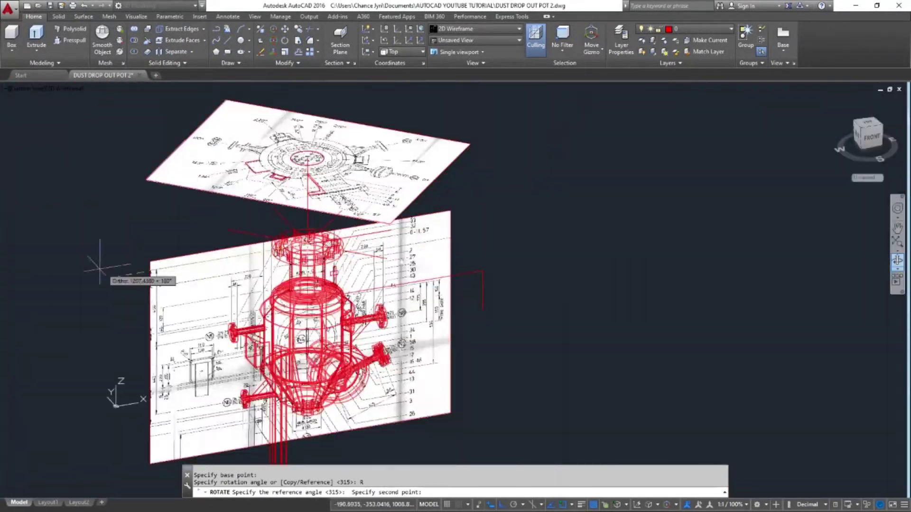
{"action": "left_click", "coordinate": [226, 229]}
Rotate nozzle N3 with its blind flange, bolting and the vessel cone about the top flange's centre by reference onto the -45° radial line
{"action": "middle_click_drag", "start_coordinate": [226, 230], "coordinate": [239, 256], "text": "shift"}
{"action": "type", "text": "RO"}
{"action": "key", "text": "Return"}
{"action": "scroll", "coordinate": [389, 380], "scroll_direction": "up", "scroll_amount": 6}
{"action": "left_click", "coordinate": [364, 286]}
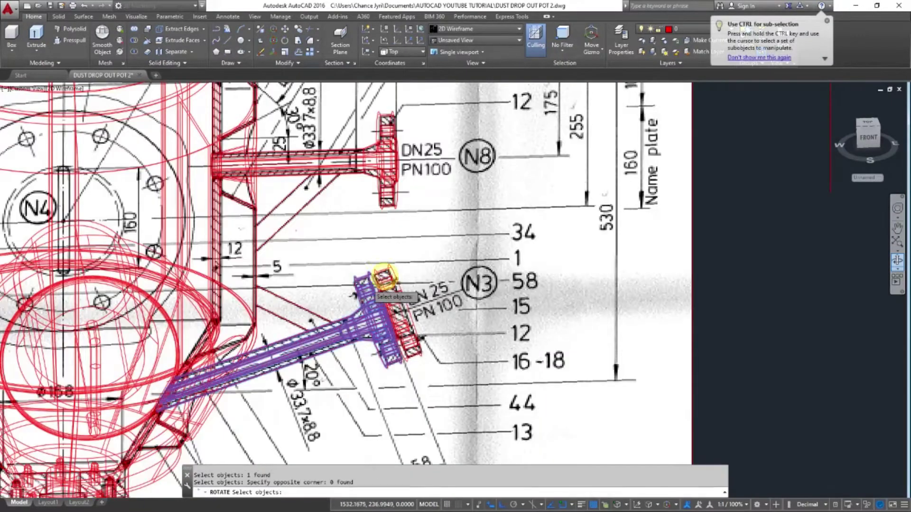
{"action": "left_click", "coordinate": [274, 296]}
{"action": "scroll", "coordinate": [318, 316], "scroll_direction": "down", "scroll_amount": 5}
{"action": "scroll", "coordinate": [182, 330], "scroll_direction": "up", "scroll_amount": 3}
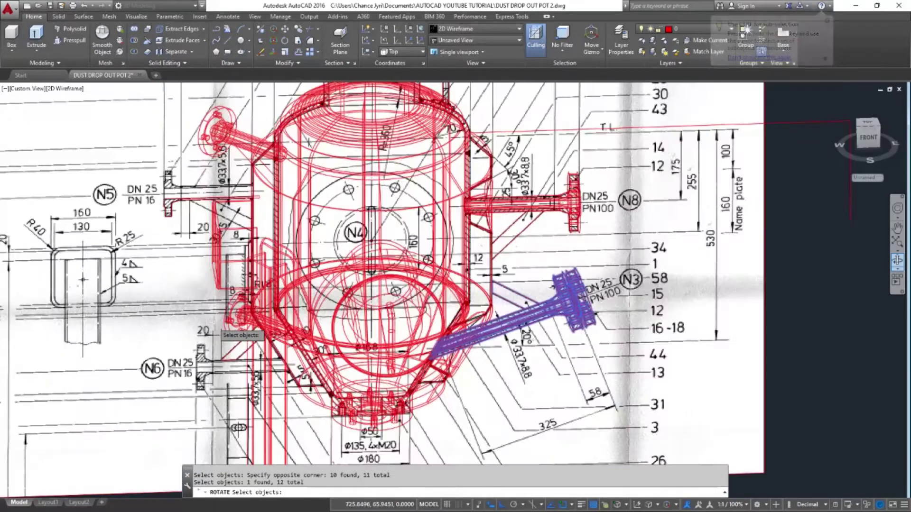
{"action": "left_click", "coordinate": [463, 364]}
{"action": "scroll", "coordinate": [463, 405], "scroll_direction": "down", "scroll_amount": 6}
{"action": "scroll", "coordinate": [440, 311], "scroll_direction": "up", "scroll_amount": 8}
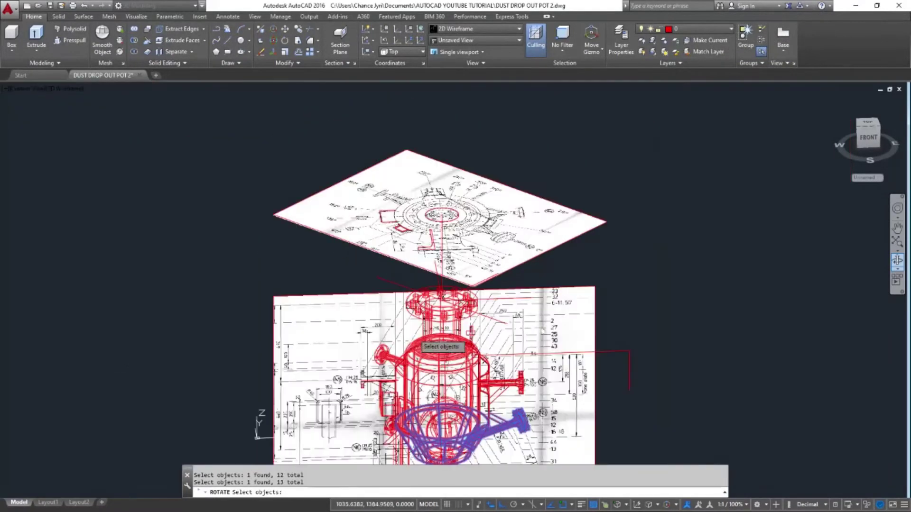
{"action": "key", "text": "Return"}
{"action": "scroll", "coordinate": [491, 330], "scroll_direction": "up", "scroll_amount": 4}
{"action": "left_click", "coordinate": [492, 371]}
{"action": "type", "text": "R"}
{"action": "key", "text": "Return"}
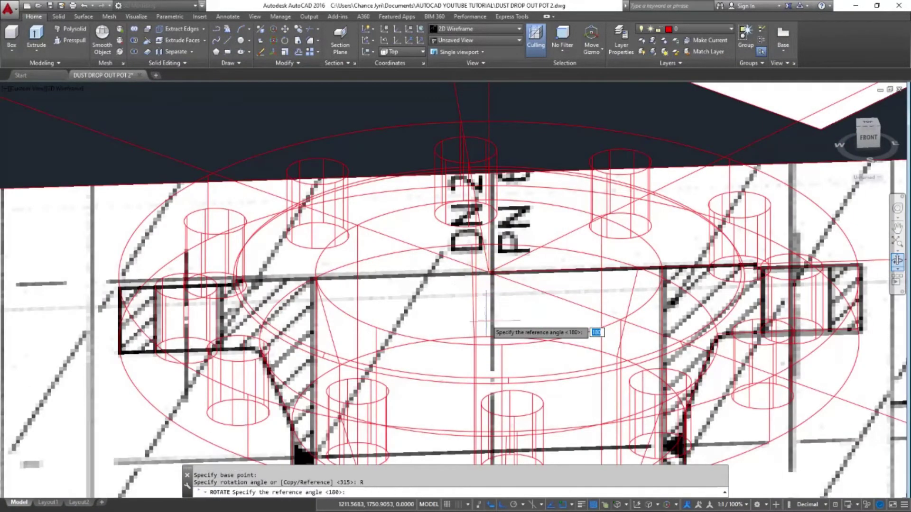
{"action": "scroll", "coordinate": [488, 273], "scroll_direction": "down", "scroll_amount": 6}
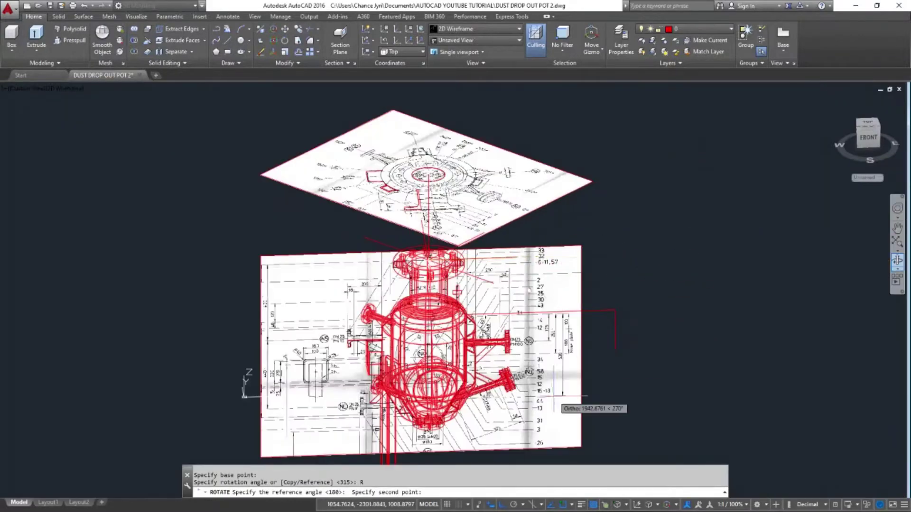
{"action": "key", "text": "Escape"}
Hide the front elevation drawing image by switching off its layer
{"action": "mouse_move", "coordinate": [489, 284]}
{"action": "middle_mouse_down", "text": "shift"}
{"action": "mouse_move", "coordinate": [373, 389]}
{"action": "mouse_move", "coordinate": [524, 427]}
{"action": "mouse_move", "coordinate": [551, 372]}
{"action": "mouse_move", "coordinate": [562, 449]}
{"action": "mouse_move", "coordinate": [532, 465]}
{"action": "mouse_move", "coordinate": [467, 441]}
{"action": "mouse_move", "coordinate": [494, 260]}
{"action": "mouse_move", "coordinate": [418, 351]}
{"action": "mouse_move", "coordinate": [451, 306]}
{"action": "middle_mouse_up", "text": "shift"}
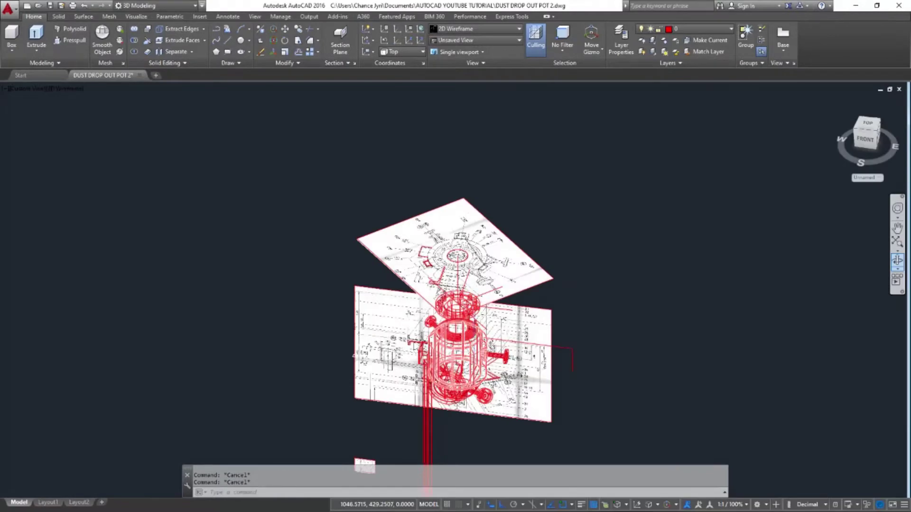
{"action": "scroll", "coordinate": [513, 428], "scroll_direction": "up", "scroll_amount": 5}
{"action": "middle_click_drag", "start_coordinate": [512, 427], "coordinate": [554, 334], "text": "shift"}
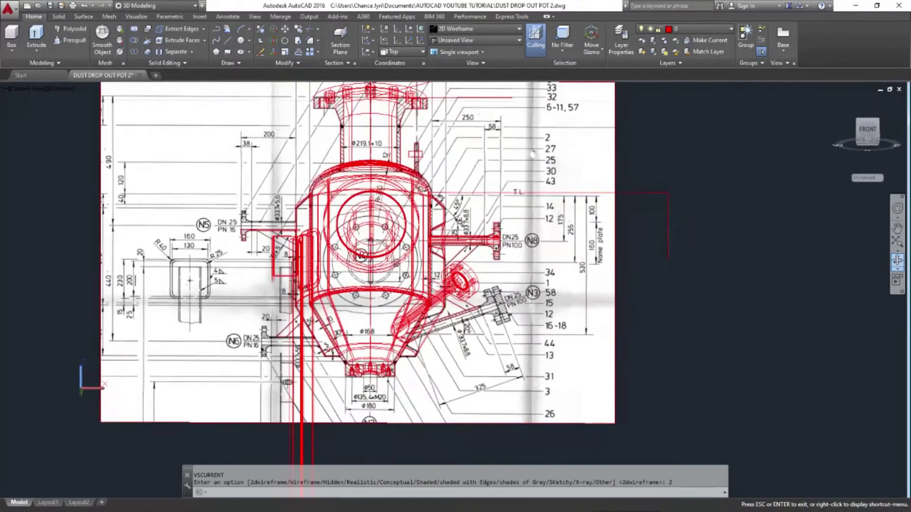
{"action": "left_click", "coordinate": [689, 30]}
{"action": "left_click", "coordinate": [644, 52]}
{"action": "middle_click_drag", "start_coordinate": [560, 199], "coordinate": [513, 222], "text": "shift"}
{"action": "scroll", "coordinate": [513, 225], "scroll_direction": "down", "scroll_amount": 5}
{"action": "key", "text": "Escape"}
Move the plan drawing image above the vessel to the hidden image layer
{"action": "middle_click_drag", "start_coordinate": [484, 154], "coordinate": [474, 201]}
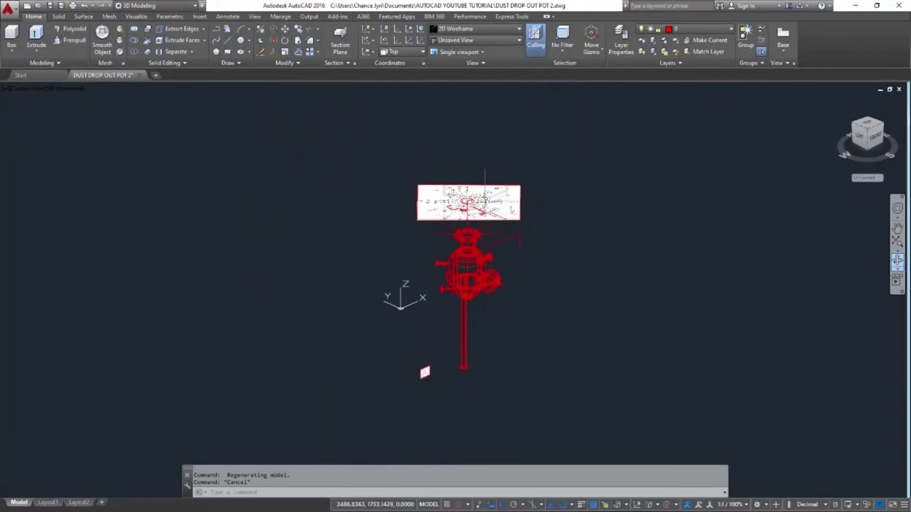
{"action": "key", "text": "Escape"}
{"action": "left_click", "coordinate": [506, 186]}
{"action": "left_click", "coordinate": [33, 18]}
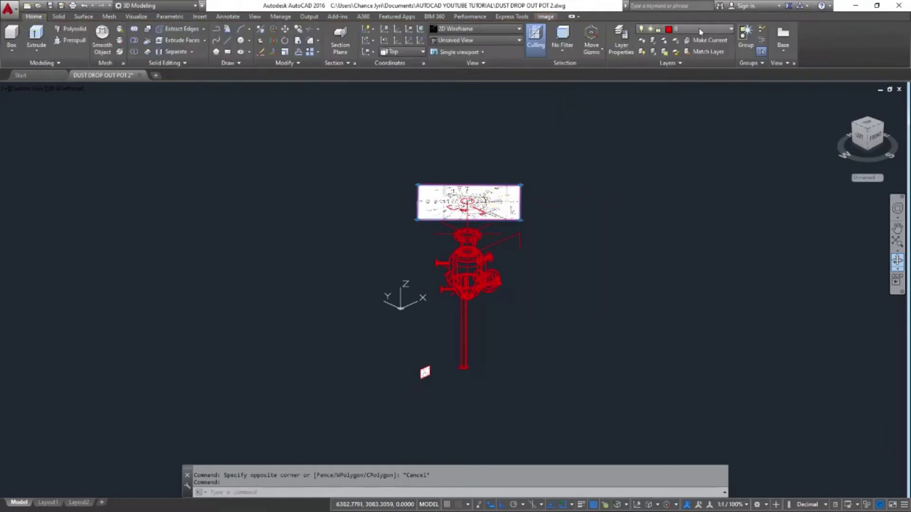
{"action": "left_click", "coordinate": [690, 53]}
Switch the model to the top view
{"action": "scroll", "coordinate": [482, 234], "scroll_direction": "up", "scroll_amount": 3}
{"action": "middle_click_drag", "start_coordinate": [480, 236], "coordinate": [471, 335], "text": "shift"}
{"action": "type", "text": "-V"}
{"action": "key", "text": "Return"}
{"action": "type", "text": "T"}
{"action": "key", "text": "Return"}
{"action": "scroll", "coordinate": [409, 352], "scroll_direction": "up", "scroll_amount": 4}
{"action": "scroll", "coordinate": [344, 245], "scroll_direction": "down", "scroll_amount": 3}
{"action": "type", "text": "-AR"}
{"action": "key", "text": "Escape"}
{"action": "key", "text": "Escape"}
Create a polar array of the support leg with its pads around the vessel's centre, with 3 items over 360°
{"action": "type", "text": "Ar"}
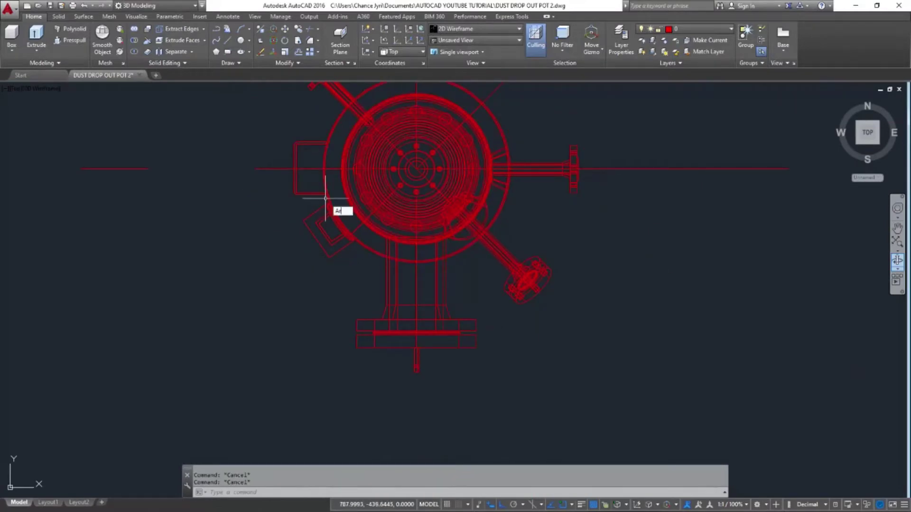
{"action": "type", "text": "r"}
{"action": "key", "text": "Return"}
{"action": "scroll", "coordinate": [328, 259], "scroll_direction": "up", "scroll_amount": 2}
{"action": "left_click", "coordinate": [354, 277]}
{"action": "left_click", "coordinate": [326, 218]}
{"action": "scroll", "coordinate": [325, 195], "scroll_direction": "up", "scroll_amount": 6}
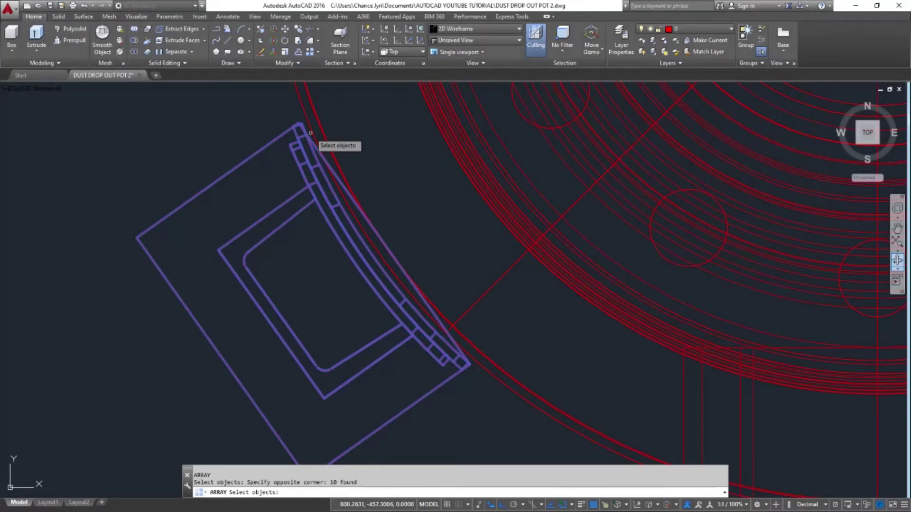
{"action": "scroll", "coordinate": [451, 152], "scroll_direction": "down", "scroll_amount": 3}
{"action": "scroll", "coordinate": [431, 148], "scroll_direction": "up", "scroll_amount": 2}
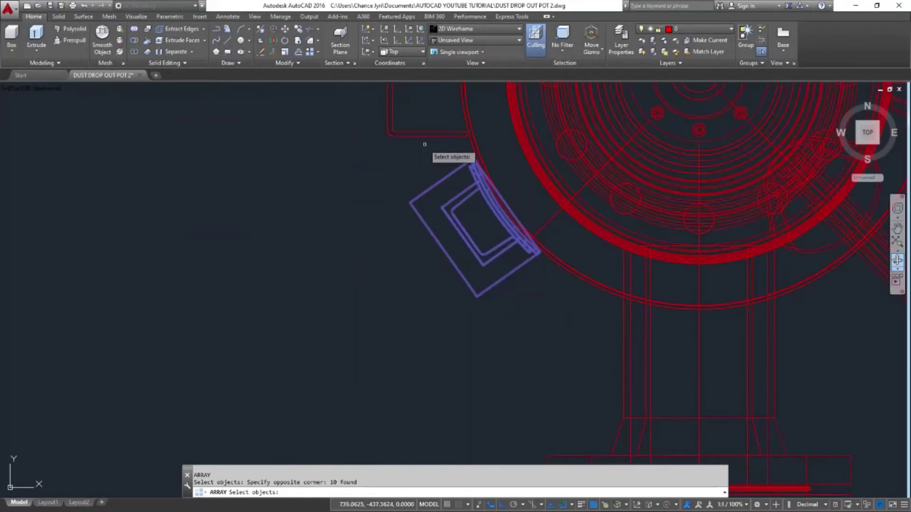
{"action": "middle_click_drag", "start_coordinate": [543, 175], "coordinate": [396, 240]}
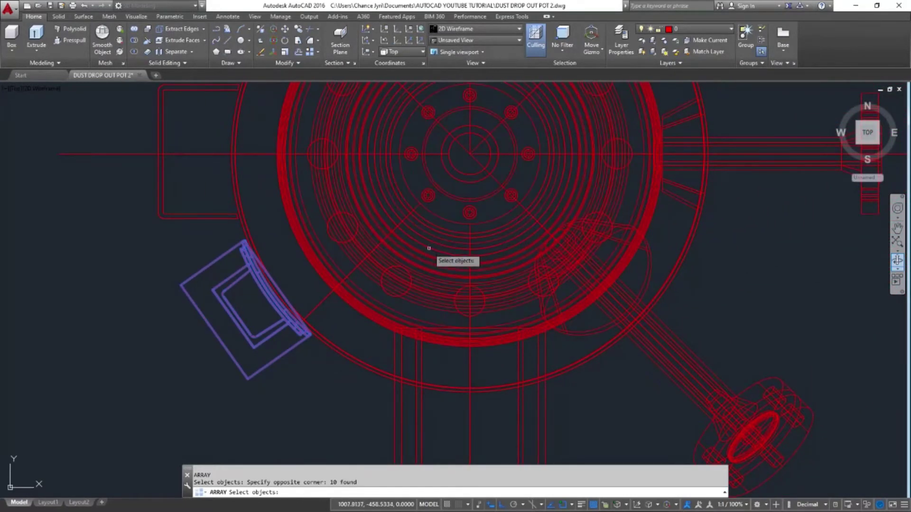
{"action": "scroll", "coordinate": [437, 238], "scroll_direction": "down", "scroll_amount": 3}
{"action": "key", "text": "Return"}
{"action": "key", "text": "Return"}
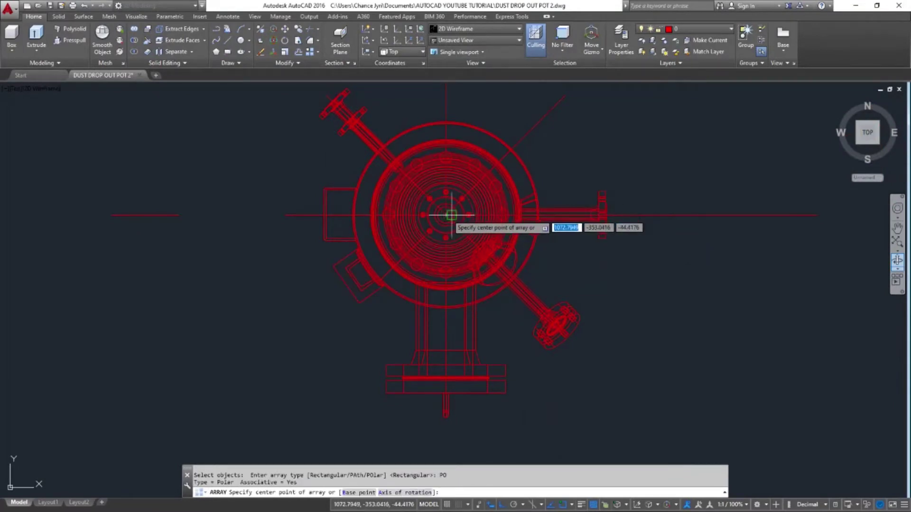
{"action": "left_click", "coordinate": [446, 215]}
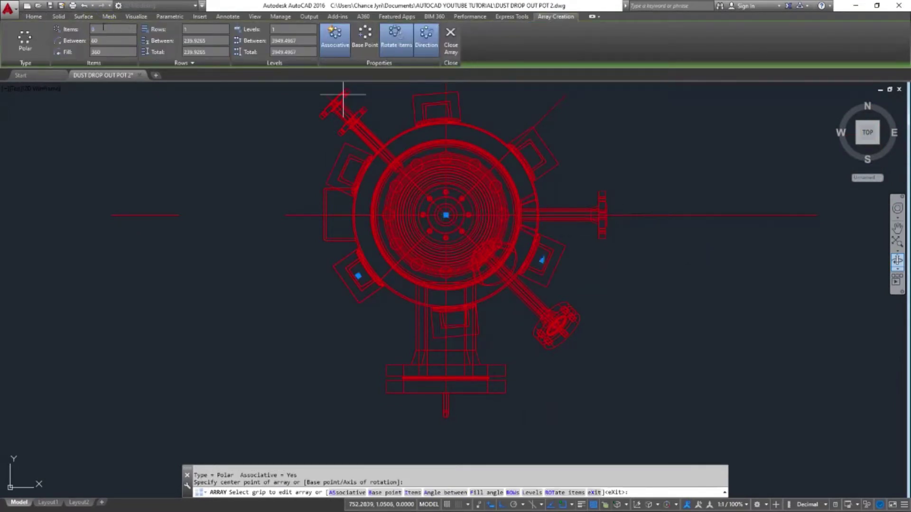
{"action": "key", "text": "Return"}
{"action": "key", "text": "Escape"}
Display the vessel in the Conceptual visual style
{"action": "scroll", "coordinate": [359, 267], "scroll_direction": "down", "scroll_amount": 2}
{"action": "middle_click_drag", "start_coordinate": [294, 301], "coordinate": [336, 199], "text": "shift"}
{"action": "type", "text": "vs"}
{"action": "key", "text": "Return"}
{"action": "type", "text": "c"}
{"action": "key", "text": "Return"}
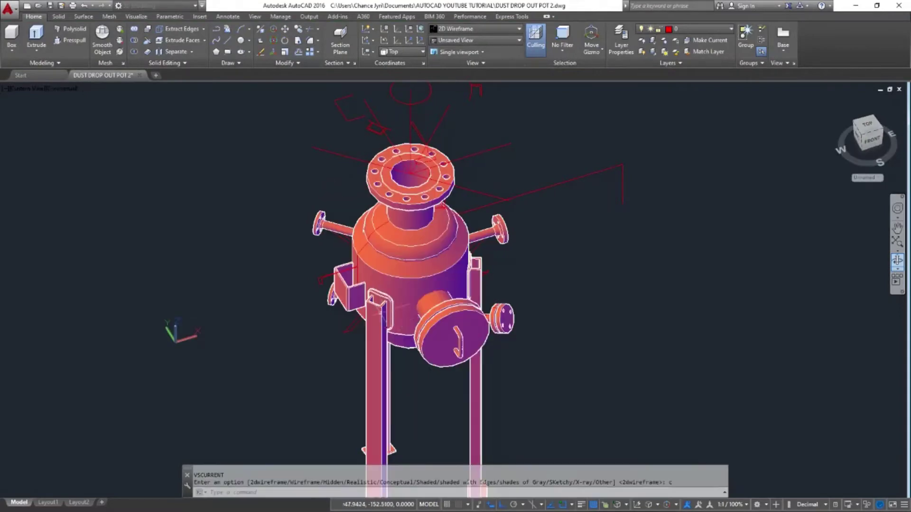
Examine the vessel from several sides to check the arrayed legs and the rotated nozzles
{"action": "scroll", "coordinate": [417, 354], "scroll_direction": "up", "scroll_amount": 2}
{"action": "middle_click_drag", "start_coordinate": [363, 259], "coordinate": [509, 181], "text": "shift"}
{"action": "scroll", "coordinate": [415, 254], "scroll_direction": "down", "scroll_amount": 3}
{"action": "middle_click_drag", "start_coordinate": [416, 255], "coordinate": [336, 332], "text": "shift"}
{"action": "middle_click_drag", "start_coordinate": [336, 333], "coordinate": [380, 305], "text": "shift"}
{"action": "scroll", "coordinate": [384, 247], "scroll_direction": "up", "scroll_amount": 2}
{"action": "middle_click_drag", "start_coordinate": [437, 270], "coordinate": [434, 382], "text": "shift"}
{"action": "left_click", "coordinate": [353, 378]}
{"action": "middle_click_drag", "start_coordinate": [404, 323], "coordinate": [319, 346], "text": "shift"}
Extrude the gusset profile at nozzle N3 by 3 mm
{"action": "key", "text": "Return"}
{"action": "type", "text": "ex"}
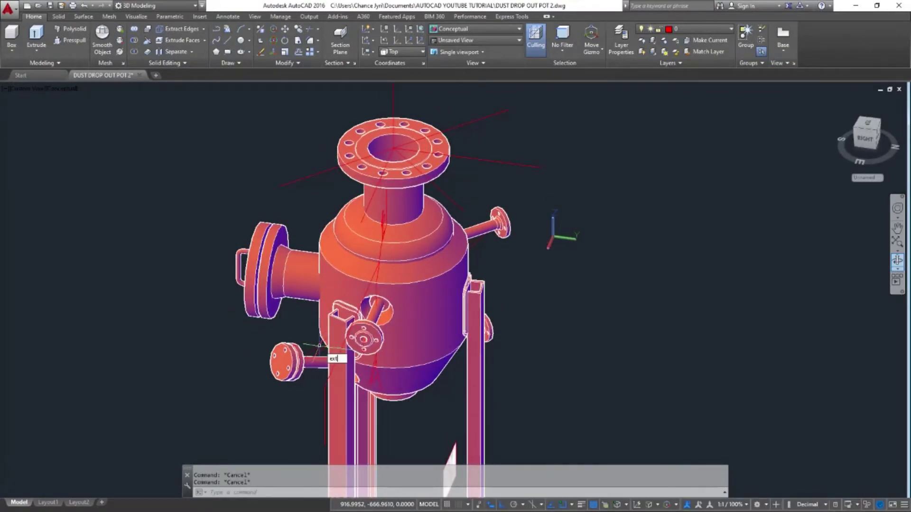
{"action": "type", "text": "t"}
{"action": "key", "text": "Return"}
{"action": "scroll", "coordinate": [319, 346], "scroll_direction": "up", "scroll_amount": 3}
{"action": "left_click", "coordinate": [313, 350]}
{"action": "key", "text": "Return"}
{"action": "scroll", "coordinate": [319, 351], "scroll_direction": "up", "scroll_amount": 3}
{"action": "type", "text": "3"}
{"action": "key", "text": "Return"}
{"action": "middle_click_drag", "start_coordinate": [325, 351], "coordinate": [434, 374], "text": "shift"}
{"action": "key", "text": "Escape"}
Inspect the extruded gusset on nozzle N3 in the top view and from the front
{"action": "type", "text": "-v"}
{"action": "key", "text": "Return"}
{"action": "type", "text": "t"}
{"action": "key", "text": "Return"}
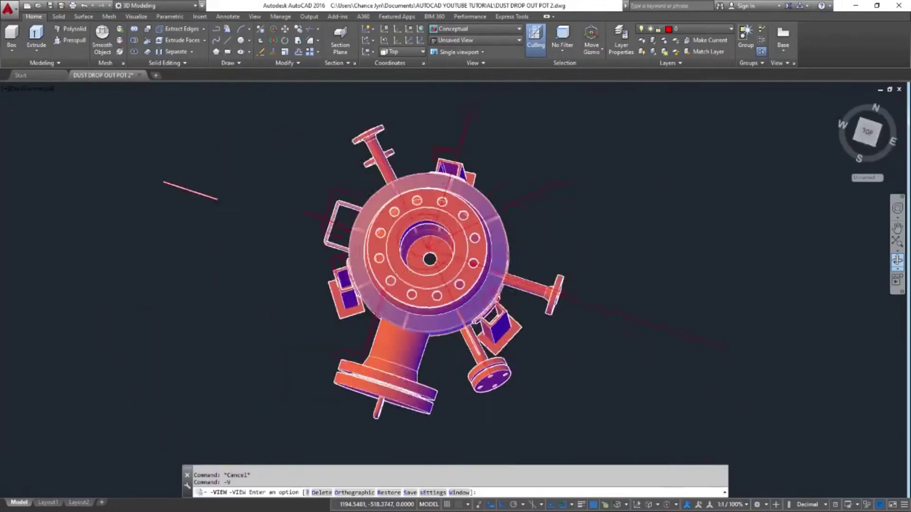
{"action": "scroll", "coordinate": [499, 328], "scroll_direction": "up", "scroll_amount": 5}
{"action": "scroll", "coordinate": [498, 338], "scroll_direction": "down", "scroll_amount": 5}
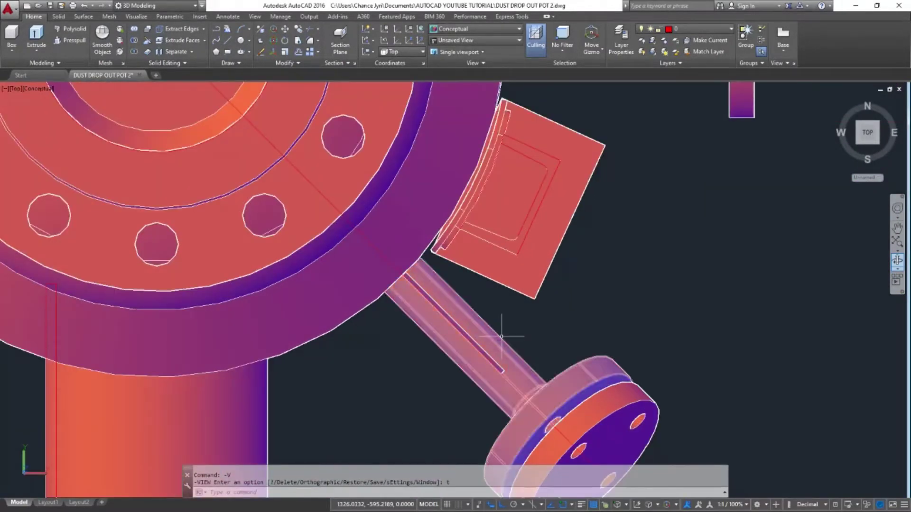
{"action": "middle_click_drag", "start_coordinate": [498, 337], "coordinate": [420, 162], "text": "shift"}
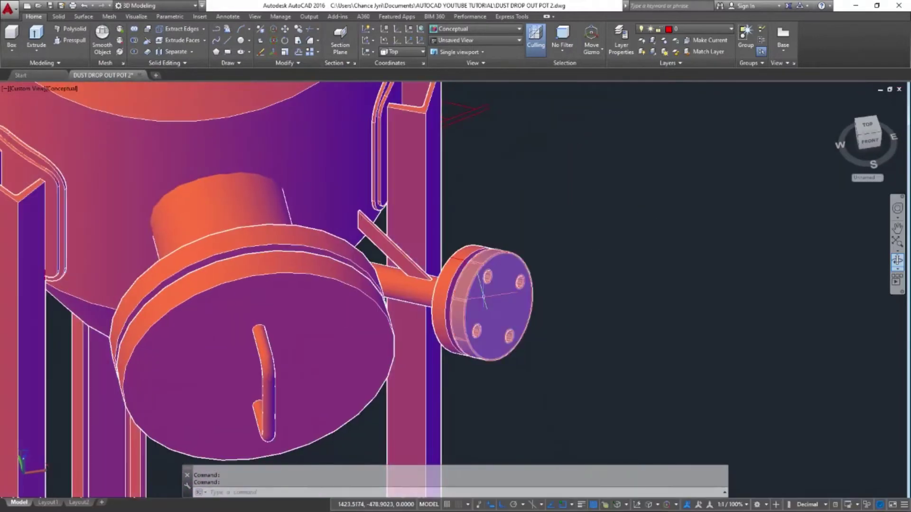
{"action": "scroll", "coordinate": [483, 295], "scroll_direction": "up", "scroll_amount": 2}
Align the UCS with the outer face of nozzle N3's blind flange, placing the origin at the face's centre
{"action": "type", "text": "ucs"}
{"action": "key", "text": "Return"}
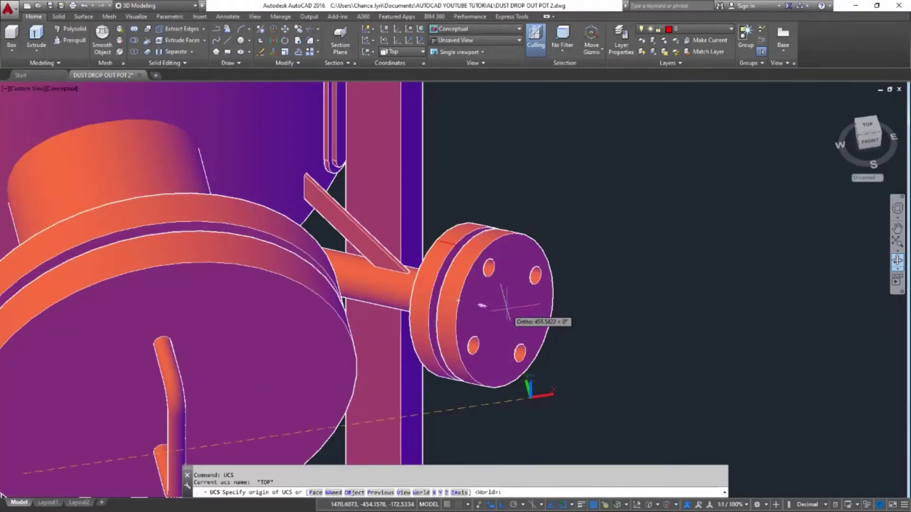
{"action": "scroll", "coordinate": [496, 309], "scroll_direction": "up", "scroll_amount": 5}
{"action": "scroll", "coordinate": [527, 327], "scroll_direction": "up", "scroll_amount": 3}
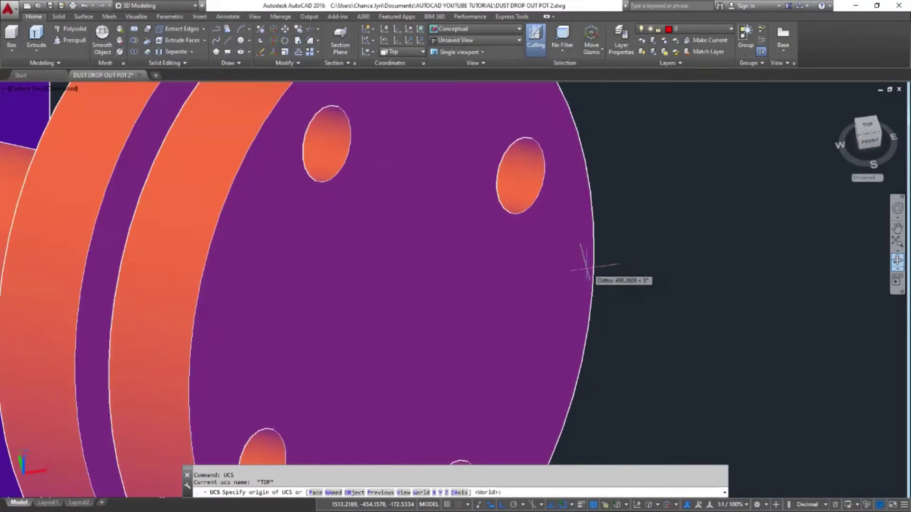
{"action": "left_click", "coordinate": [391, 321]}
{"action": "scroll", "coordinate": [593, 232], "scroll_direction": "down", "scroll_amount": 5}
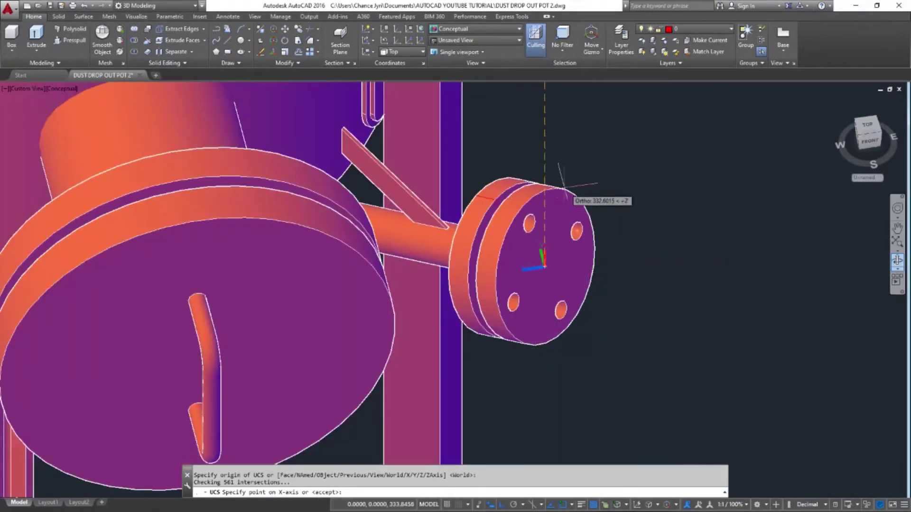
{"action": "left_click", "coordinate": [591, 218]}
{"action": "left_click", "coordinate": [519, 205]}
Try to rotate nozzle N3's gusset by reference about the blind flange's face centre toward the leg pad, with Ortho off
{"action": "scroll", "coordinate": [518, 205], "scroll_direction": "down", "scroll_amount": 5}
{"action": "middle_click_drag", "start_coordinate": [527, 223], "coordinate": [522, 289], "text": "shift"}
{"action": "type", "text": "r"}
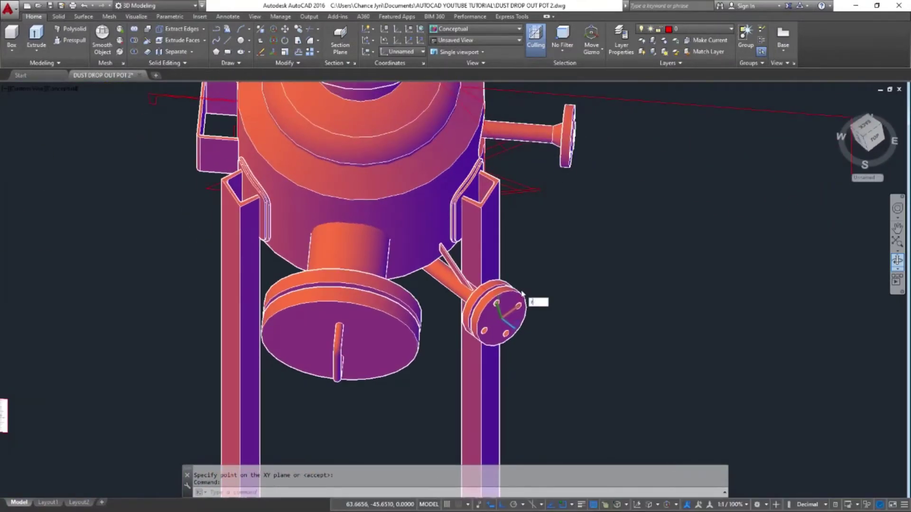
{"action": "type", "text": "o"}
{"action": "key", "text": "Return"}
{"action": "left_click", "coordinate": [451, 263]}
{"action": "key", "text": "Return"}
{"action": "scroll", "coordinate": [506, 318], "scroll_direction": "up", "scroll_amount": 8}
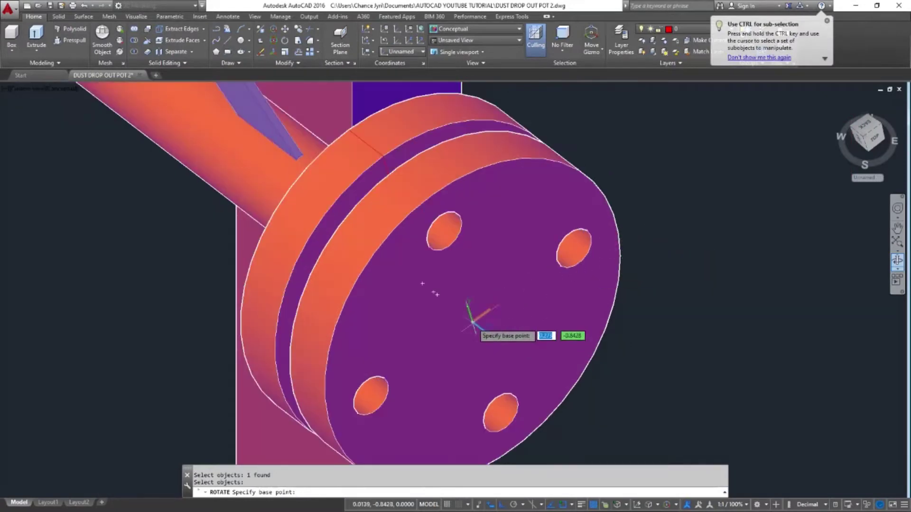
{"action": "scroll", "coordinate": [593, 289], "scroll_direction": "up", "scroll_amount": 5}
{"action": "left_click", "coordinate": [347, 347]}
{"action": "scroll", "coordinate": [349, 354], "scroll_direction": "down", "scroll_amount": 8}
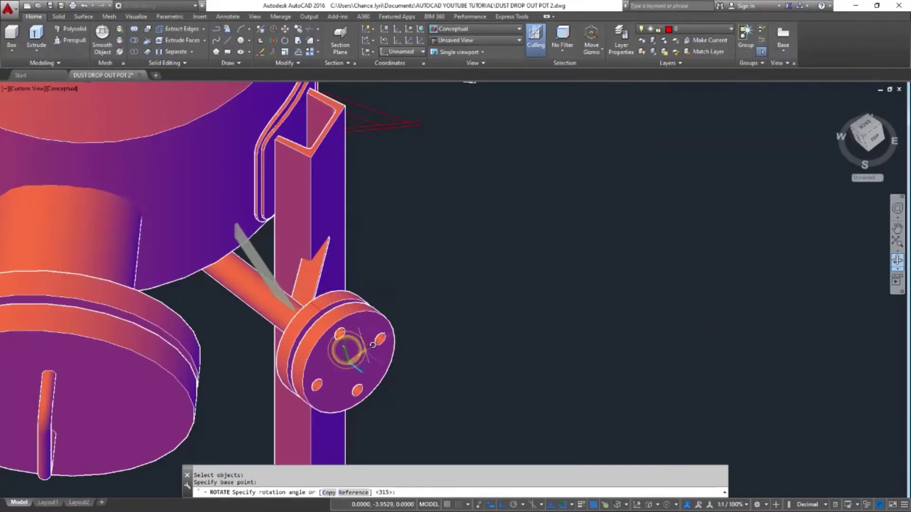
{"action": "type", "text": "r"}
{"action": "key", "text": "Return"}
{"action": "scroll", "coordinate": [384, 327], "scroll_direction": "up", "scroll_amount": 10}
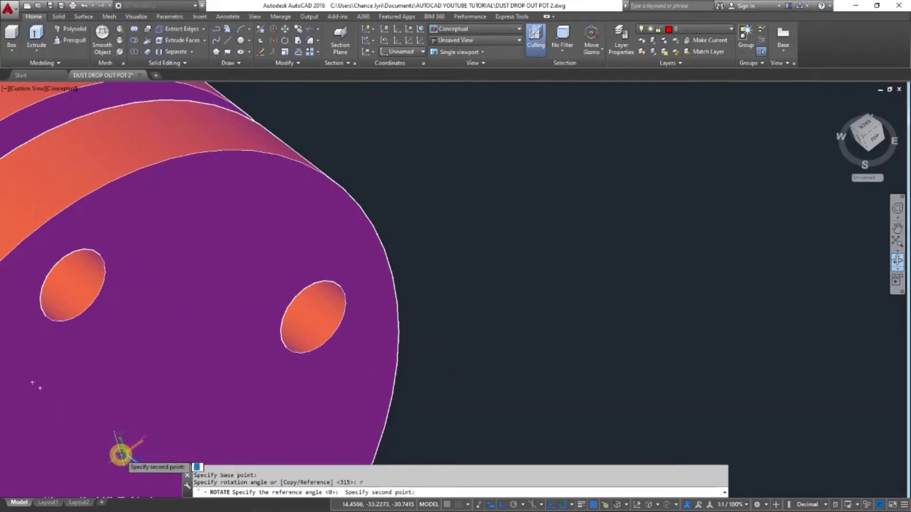
{"action": "scroll", "coordinate": [121, 455], "scroll_direction": "down", "scroll_amount": 10}
{"action": "left_click", "coordinate": [169, 266]}
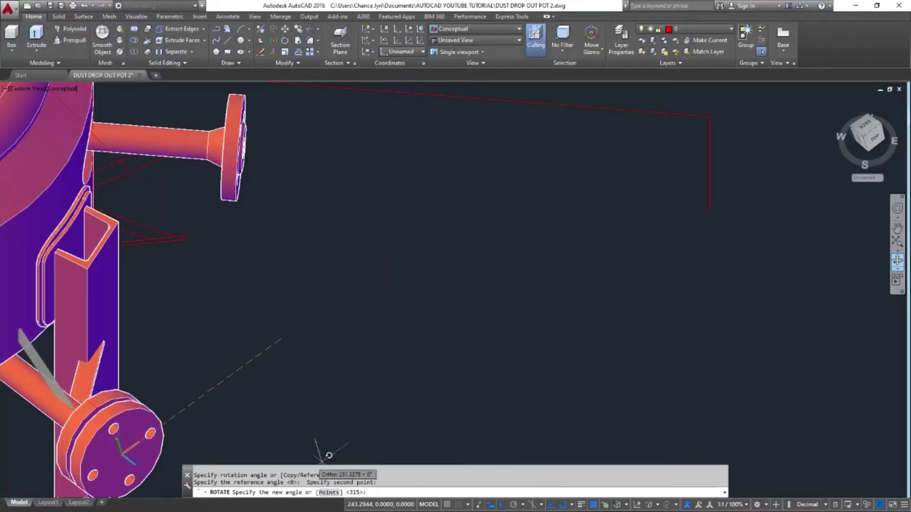
{"action": "scroll", "coordinate": [173, 279], "scroll_direction": "down", "scroll_amount": 5}
{"action": "scroll", "coordinate": [166, 291], "scroll_direction": "up", "scroll_amount": 5}
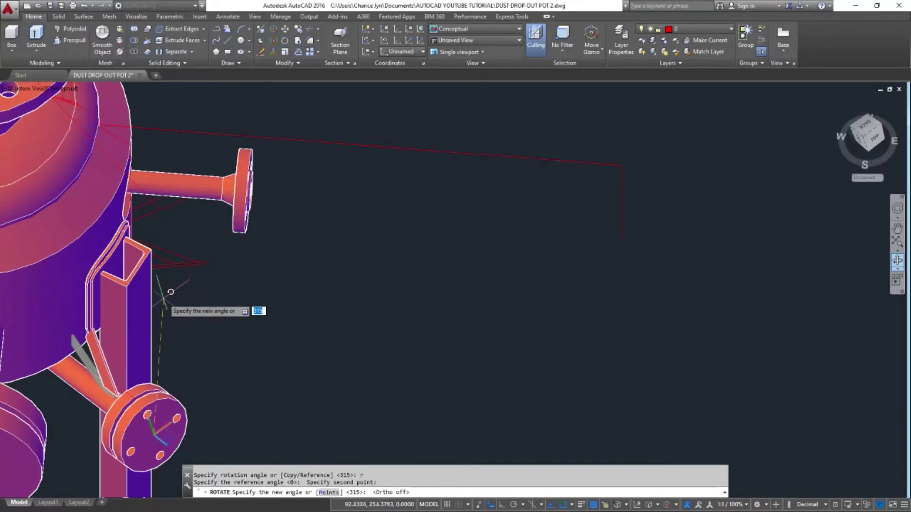
{"action": "scroll", "coordinate": [195, 285], "scroll_direction": "down", "scroll_amount": 5}
{"action": "middle_click_drag", "start_coordinate": [197, 309], "coordinate": [175, 403], "text": "shift"}
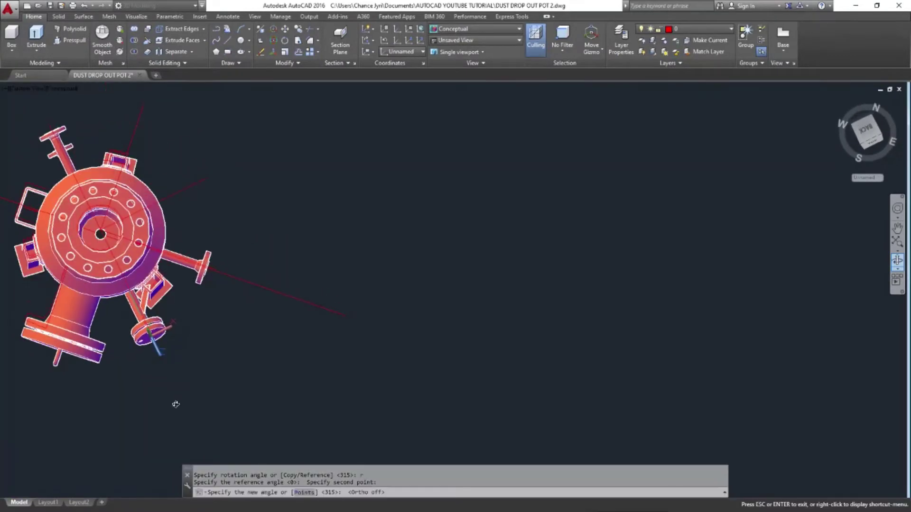
{"action": "scroll", "coordinate": [163, 298], "scroll_direction": "up", "scroll_amount": 6}
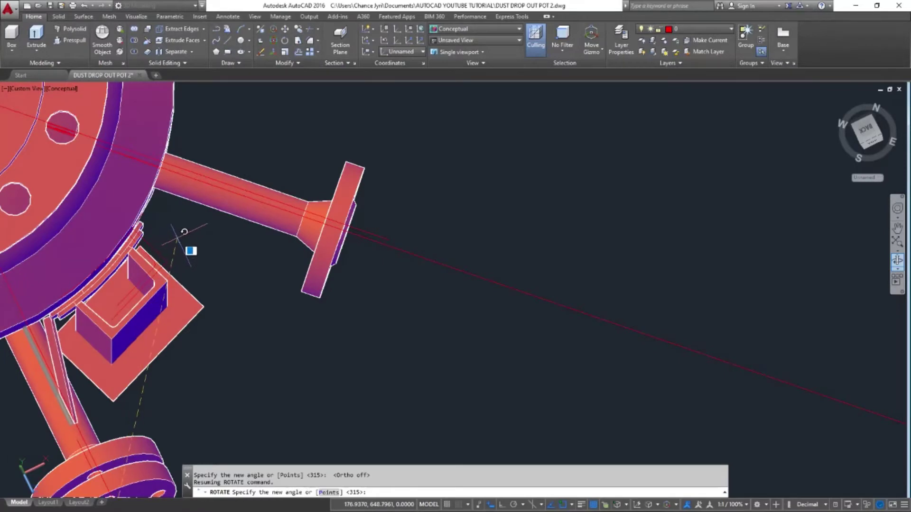
Turn on the ATTACHED FILE layer and compare the gussets beside nozzle N3 in the plan drawing with the model
{"action": "middle_click_drag", "start_coordinate": [189, 233], "coordinate": [79, 278], "text": "shift"}
{"action": "scroll", "coordinate": [299, 353], "scroll_direction": "down", "scroll_amount": 5}
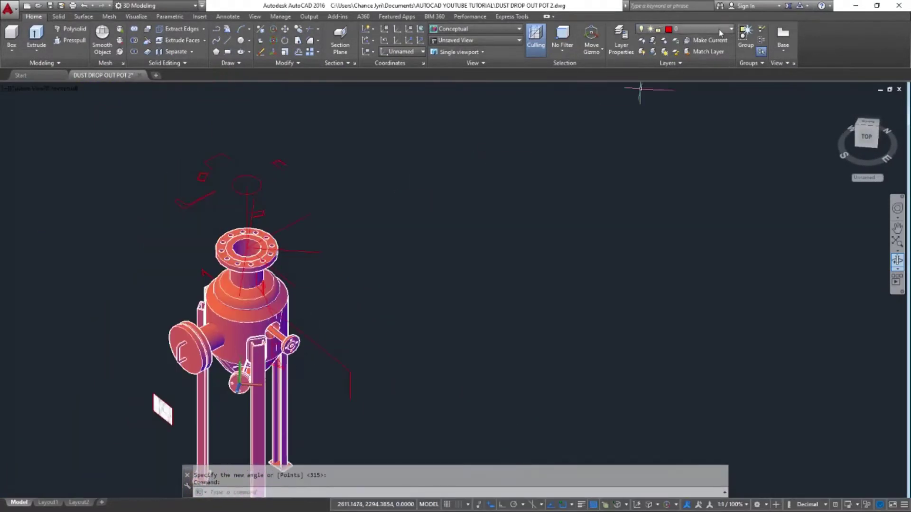
{"action": "left_click", "coordinate": [644, 52]}
{"action": "scroll", "coordinate": [423, 272], "scroll_direction": "up", "scroll_amount": 5}
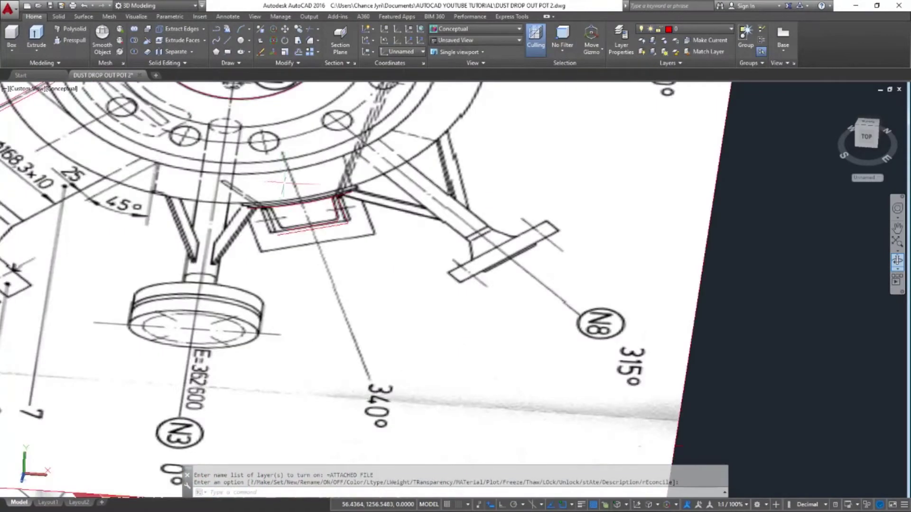
{"action": "scroll", "coordinate": [290, 182], "scroll_direction": "down", "scroll_amount": 6}
{"action": "scroll", "coordinate": [279, 439], "scroll_direction": "up", "scroll_amount": 3}
{"action": "middle_click_drag", "start_coordinate": [281, 413], "coordinate": [312, 407], "text": "shift"}
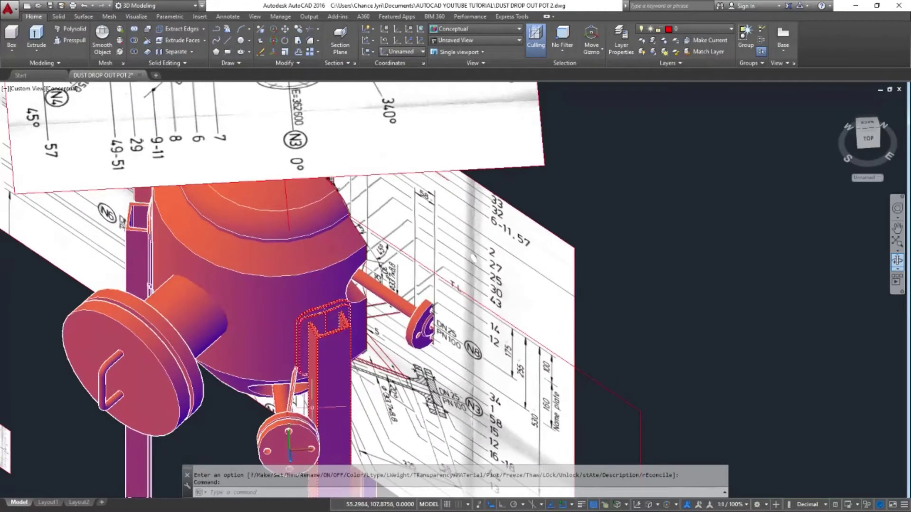
Undo the gusset rotation, the drawing layer's display and the UCS alignment on nozzle N3's blind flange
{"action": "key", "text": "ctrl+z"}
{"action": "key", "text": "ctrl+z"}
{"action": "key", "text": "ctrl+z"}
{"action": "key", "text": "ctrl+z"}
{"action": "key", "text": "ctrl+z"}
{"action": "key", "text": "ctrl+z"}
{"action": "key", "text": "ctrl+z"}
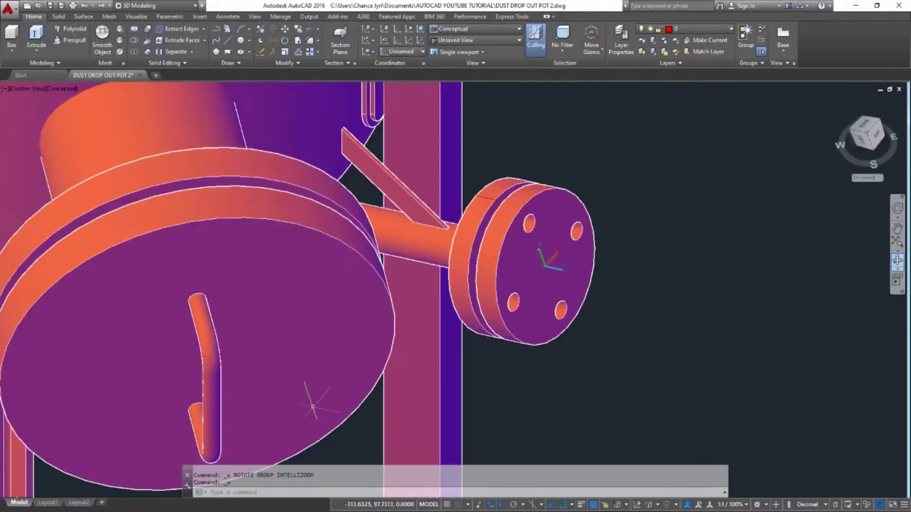
{"action": "key", "text": "ctrl+z"}
{"action": "key", "text": "ctrl+z"}
{"action": "type", "text": "m"}
{"action": "key", "text": "Return"}
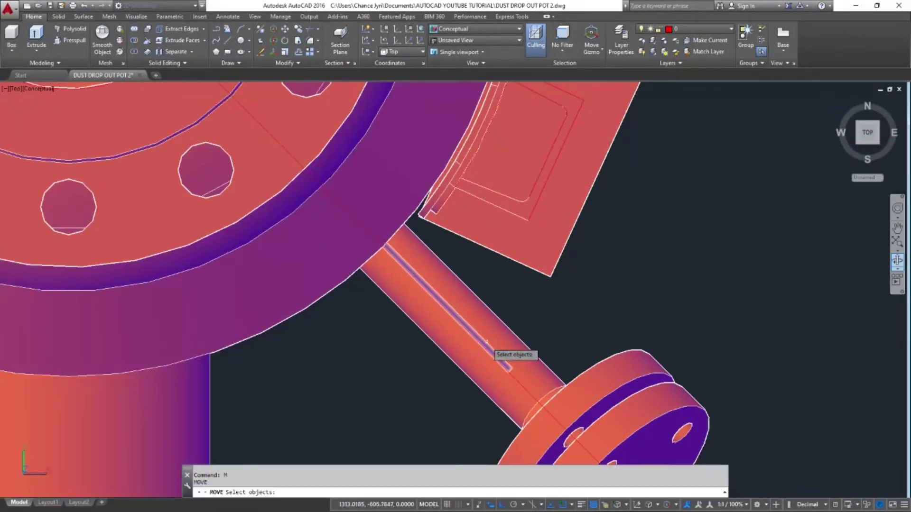
{"action": "key", "text": "Escape"}
{"action": "key", "text": "Escape"}
{"action": "type", "text": "m"}
{"action": "key", "text": "Return"}
{"action": "left_click", "coordinate": [499, 355]}
{"action": "key", "text": "Return"}
{"action": "left_click", "coordinate": [563, 319]}
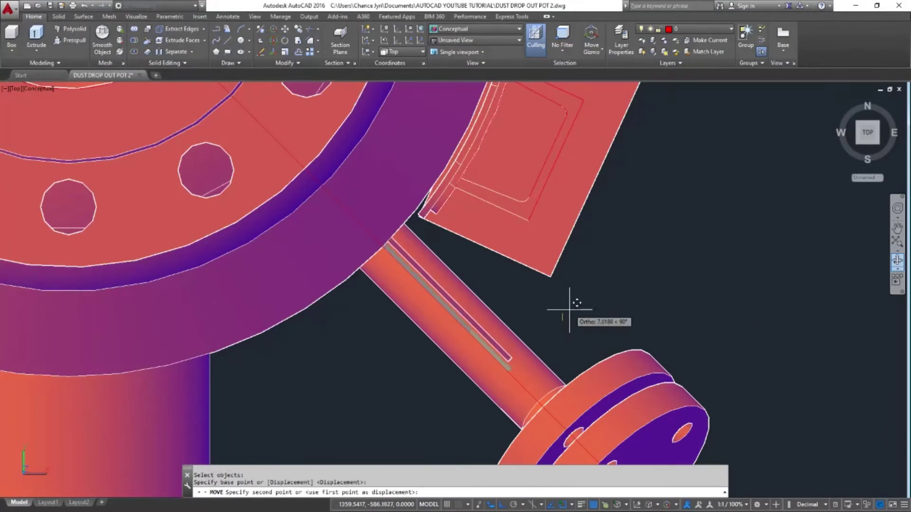
{"action": "key", "text": "Escape"}
{"action": "key", "text": "Escape"}
Reset the UCS to World and try to start another move of nozzle N3's gusset
{"action": "scroll", "coordinate": [488, 295], "scroll_direction": "down", "scroll_amount": 5}
{"action": "type", "text": "uc"}
{"action": "type", "text": "m"}
{"action": "key", "text": "Return"}
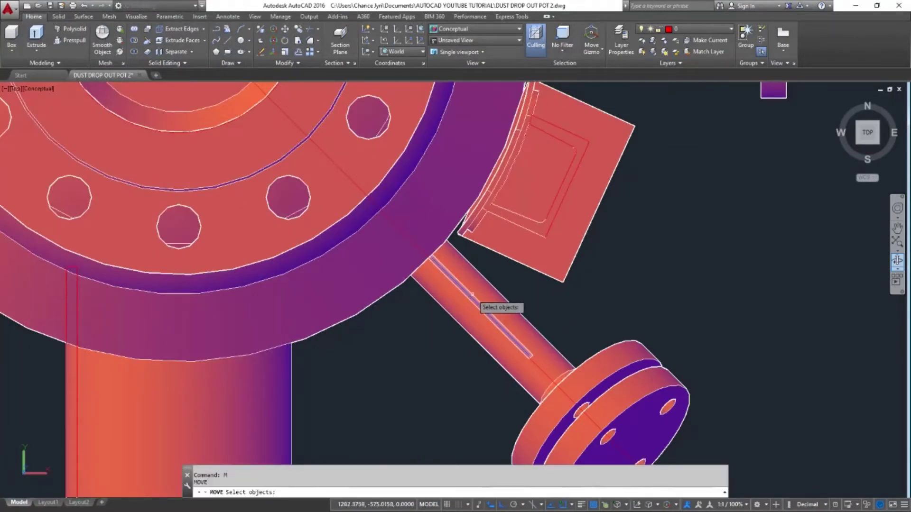
{"action": "key", "text": "Escape"}
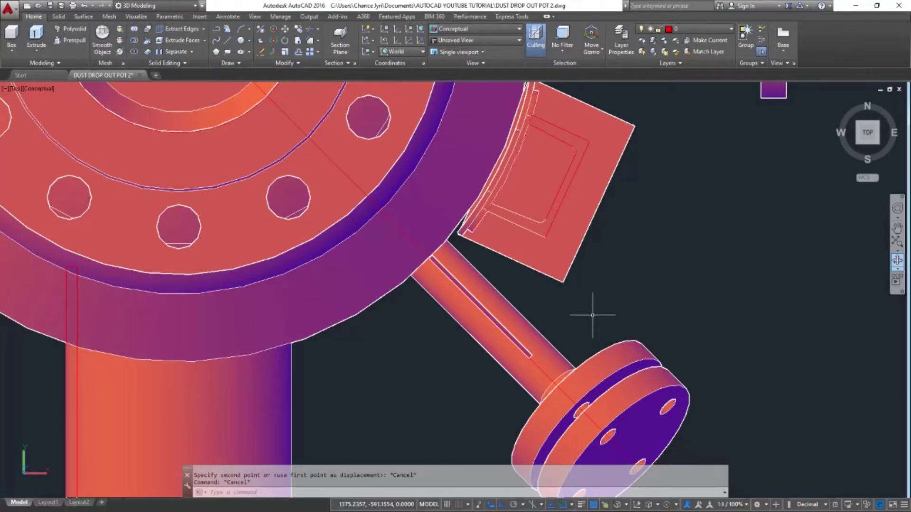
Align the UCS with the outer face of nozzle N3's blind flange, setting the origin at its centre and picking both axis directions
{"action": "scroll", "coordinate": [482, 311], "scroll_direction": "down", "scroll_amount": 5}
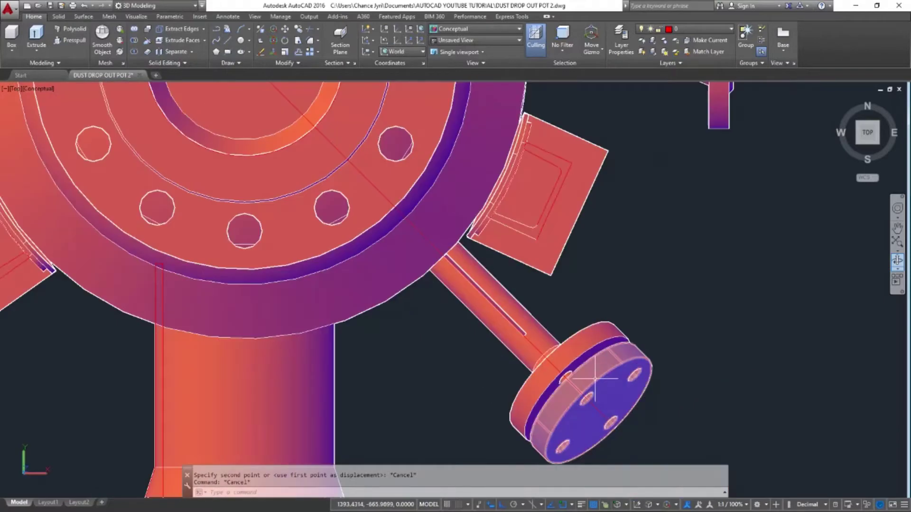
{"action": "middle_click_drag", "start_coordinate": [564, 303], "coordinate": [505, 321], "text": "shift"}
{"action": "type", "text": "ucs"}
{"action": "key", "text": "Return"}
{"action": "scroll", "coordinate": [468, 332], "scroll_direction": "up", "scroll_amount": 5}
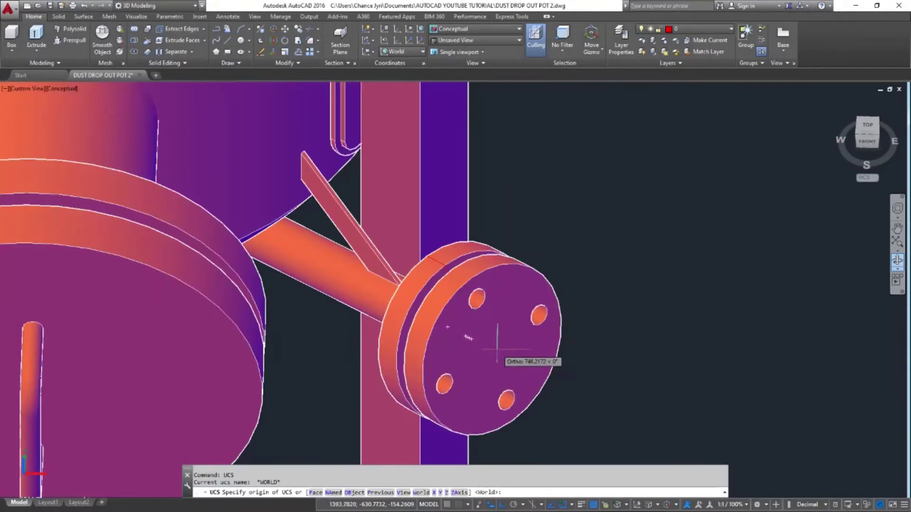
{"action": "scroll", "coordinate": [560, 399], "scroll_direction": "up", "scroll_amount": 5}
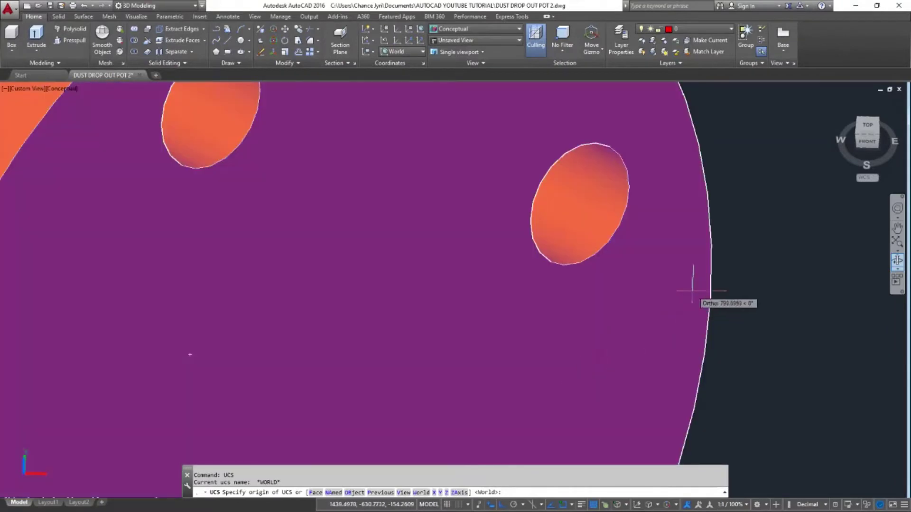
{"action": "left_click", "coordinate": [297, 409]}
{"action": "scroll", "coordinate": [396, 407], "scroll_direction": "down", "scroll_amount": 3}
{"action": "left_click", "coordinate": [515, 297]}
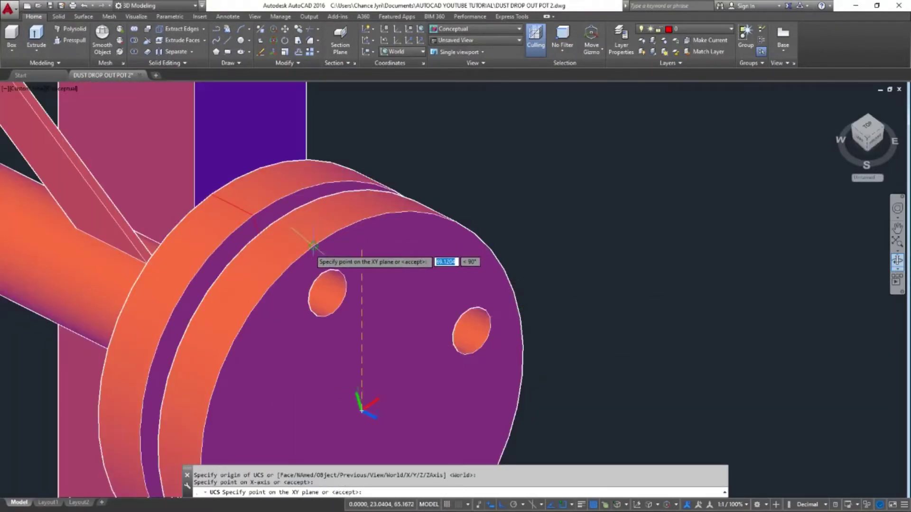
{"action": "left_click", "coordinate": [313, 246]}
Move the gusset on nozzle N3 slightly sideways along the UCS X axis
{"action": "scroll", "coordinate": [183, 274], "scroll_direction": "down", "scroll_amount": 4}
{"action": "type", "text": "m"}
{"action": "key", "text": "Return"}
{"action": "left_click", "coordinate": [125, 204]}
{"action": "key", "text": "Return"}
{"action": "left_click", "coordinate": [397, 254]}
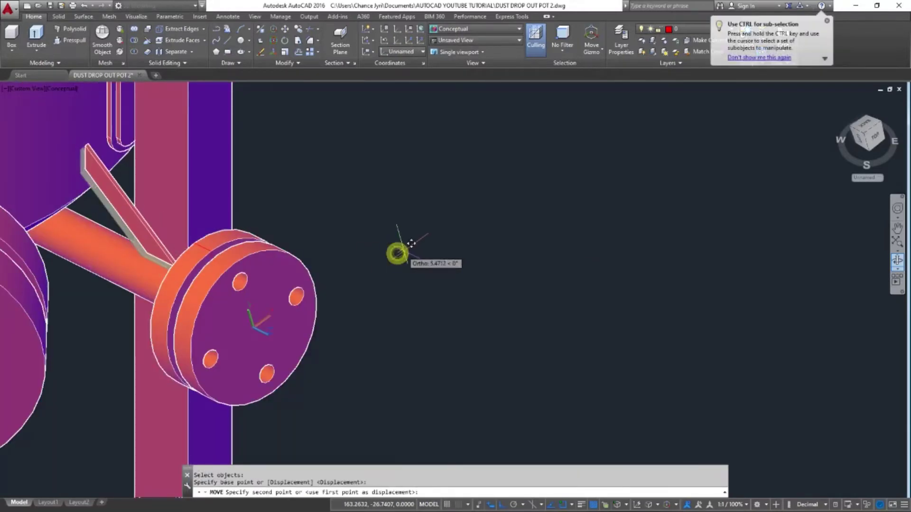
{"action": "left_click", "coordinate": [407, 251]}
{"action": "scroll", "coordinate": [407, 252], "scroll_direction": "down", "scroll_amount": 5}
{"action": "middle_click_drag", "start_coordinate": [399, 257], "coordinate": [298, 369], "text": "shift"}
{"action": "scroll", "coordinate": [245, 333], "scroll_direction": "up", "scroll_amount": 4}
{"action": "type", "text": "m"}
{"action": "key", "text": "Return"}
{"action": "left_click", "coordinate": [244, 331]}
{"action": "key", "text": "Return"}
{"action": "left_click", "coordinate": [511, 307]}
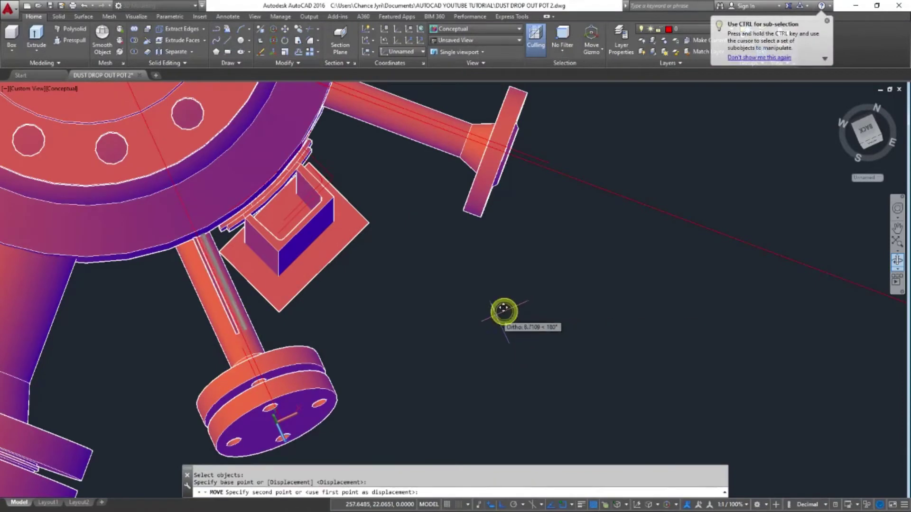
{"action": "scroll", "coordinate": [509, 305], "scroll_direction": "up", "scroll_amount": 2}
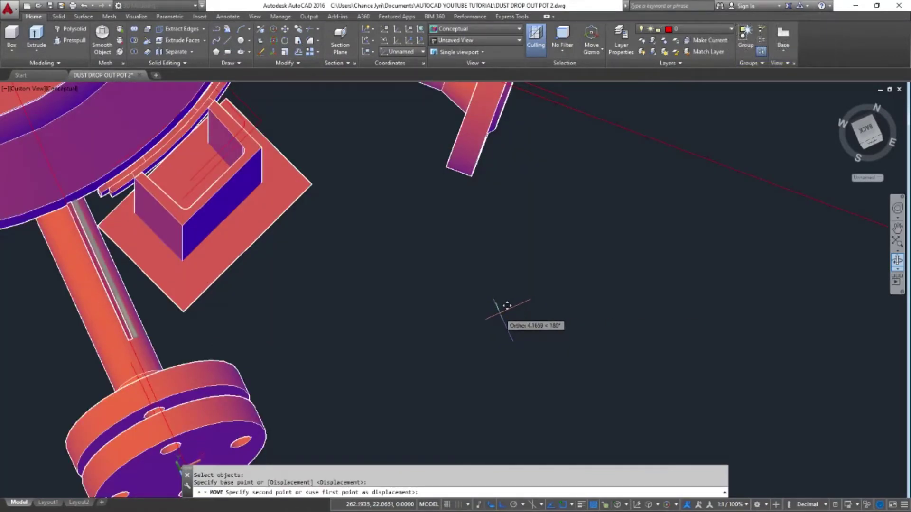
{"action": "key", "text": "Escape"}
{"action": "key", "text": "Escape"}
{"action": "scroll", "coordinate": [306, 311], "scroll_direction": "down", "scroll_amount": 3}
{"action": "middle_click_drag", "start_coordinate": [238, 339], "coordinate": [285, 292], "text": "shift"}
{"action": "type", "text": "ro"}
{"action": "key", "text": "Return"}
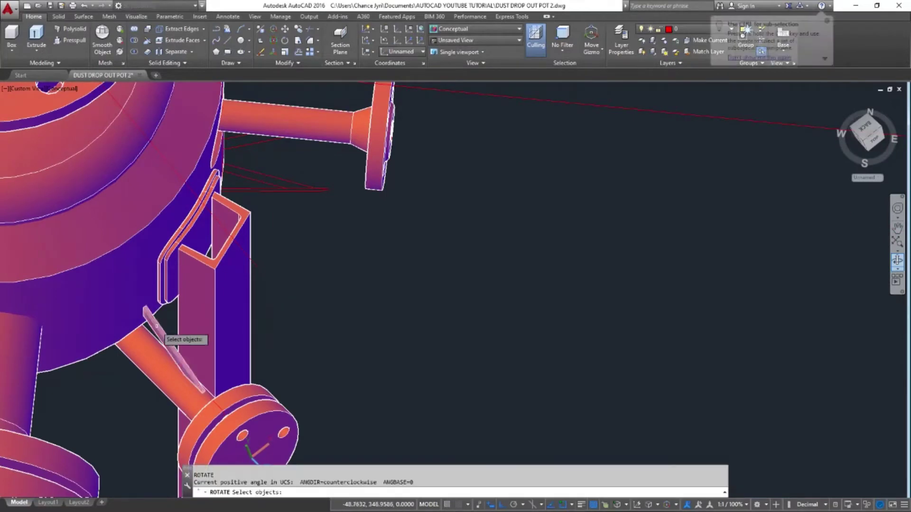
{"action": "left_click", "coordinate": [154, 326]}
{"action": "middle_click_drag", "start_coordinate": [361, 406], "coordinate": [364, 297]}
{"action": "key", "text": "Return"}
{"action": "scroll", "coordinate": [262, 349], "scroll_direction": "up", "scroll_amount": 6}
{"action": "scroll", "coordinate": [400, 289], "scroll_direction": "up", "scroll_amount": 5}
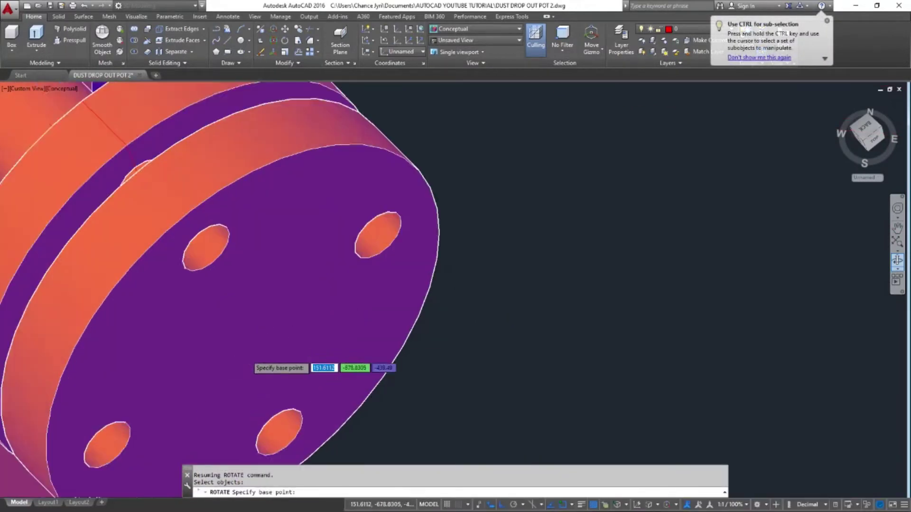
{"action": "scroll", "coordinate": [432, 335], "scroll_direction": "up", "scroll_amount": 2}
{"action": "scroll", "coordinate": [350, 315], "scroll_direction": "down", "scroll_amount": 3}
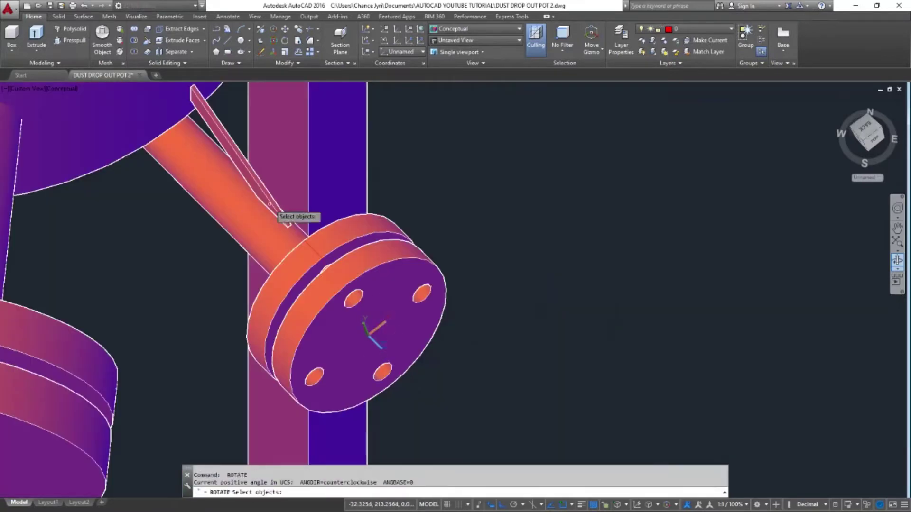
Rotate nozzle N3's gusset by reference about the blind flange's face centre, with Ortho off, so its upper end leans toward the leg pad
{"action": "scroll", "coordinate": [379, 347], "scroll_direction": "up", "scroll_amount": 5}
{"action": "scroll", "coordinate": [356, 318], "scroll_direction": "up", "scroll_amount": 3}
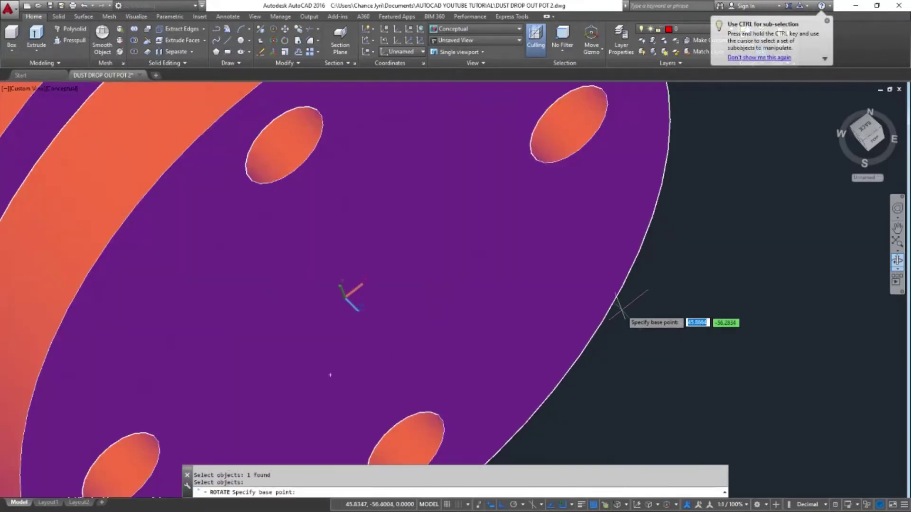
{"action": "left_click", "coordinate": [345, 297]}
{"action": "scroll", "coordinate": [336, 348], "scroll_direction": "down", "scroll_amount": 6}
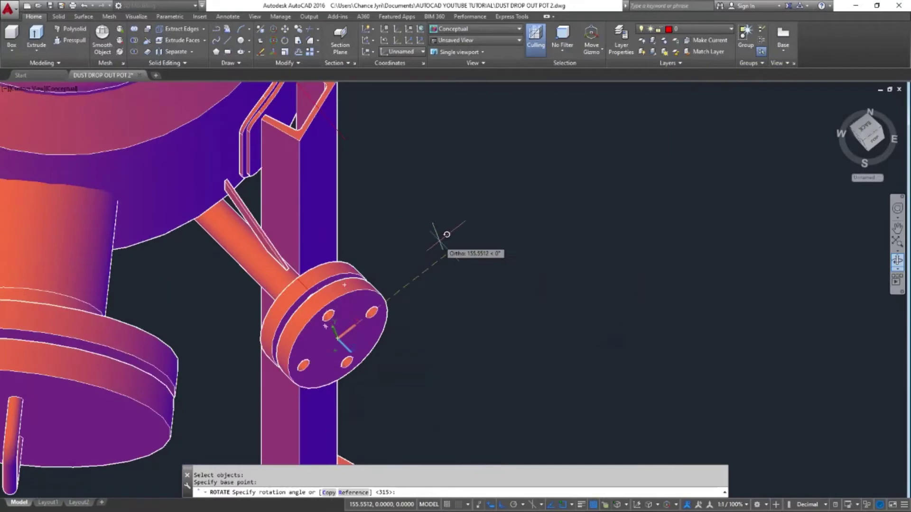
{"action": "scroll", "coordinate": [340, 366], "scroll_direction": "up", "scroll_amount": 4}
{"action": "scroll", "coordinate": [333, 289], "scroll_direction": "up", "scroll_amount": 3}
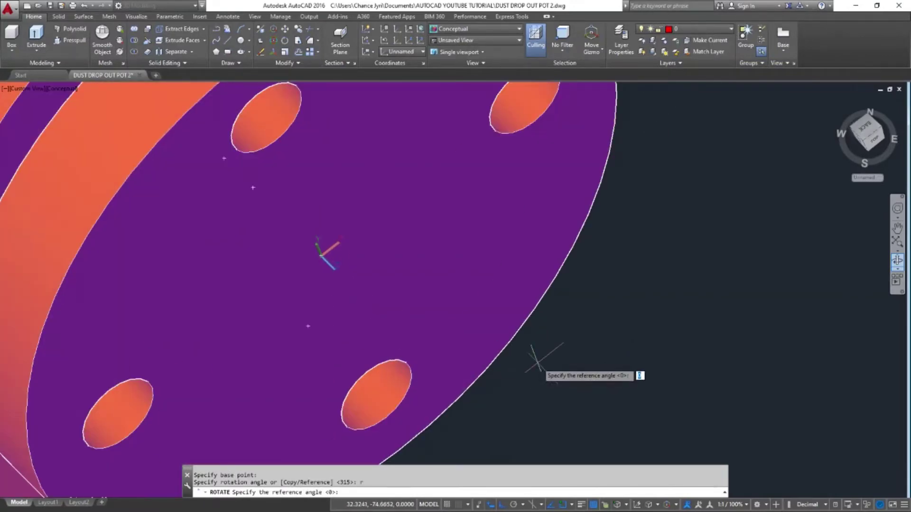
{"action": "left_click", "coordinate": [320, 254]}
{"action": "scroll", "coordinate": [332, 332], "scroll_direction": "down", "scroll_amount": 6}
{"action": "left_click", "coordinate": [360, 177]}
{"action": "scroll", "coordinate": [413, 170], "scroll_direction": "down", "scroll_amount": 5}
{"action": "middle_click_drag", "start_coordinate": [413, 170], "coordinate": [362, 219], "text": "shift"}
{"action": "scroll", "coordinate": [366, 265], "scroll_direction": "up", "scroll_amount": 4}
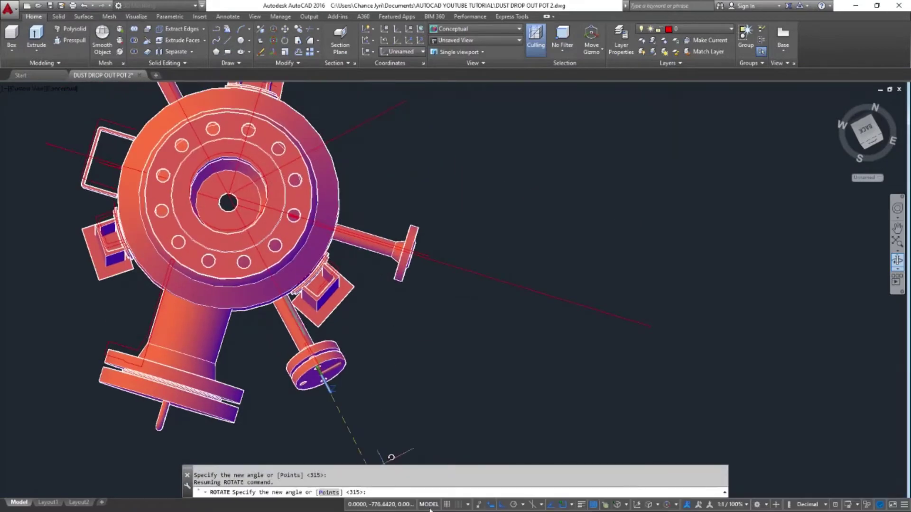
{"action": "left_click", "coordinate": [502, 505]}
{"action": "scroll", "coordinate": [362, 270], "scroll_direction": "up", "scroll_amount": 4}
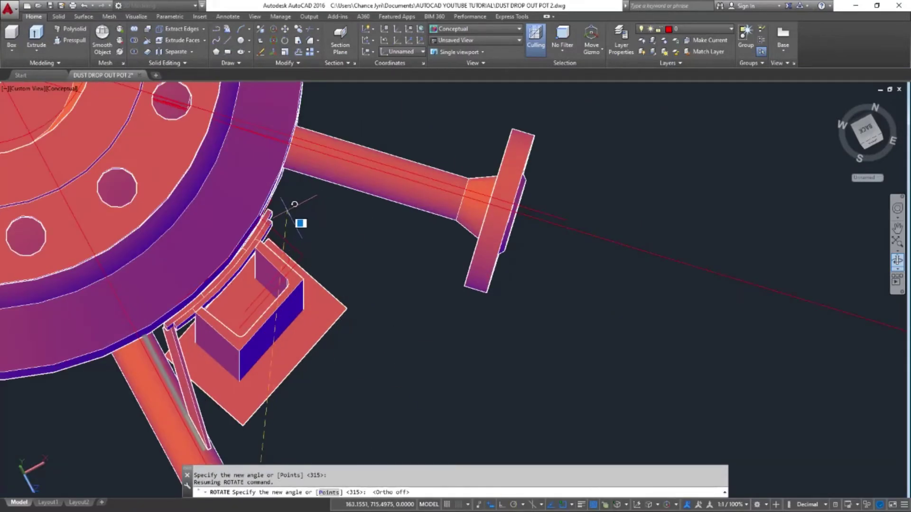
{"action": "left_click", "coordinate": [287, 213]}
Mirror the rotated gusset across the UCS Y axis through the centre of nozzle N3's blind flange, keeping the original
{"action": "scroll", "coordinate": [297, 225], "scroll_direction": "down", "scroll_amount": 5}
{"action": "middle_click_drag", "start_coordinate": [292, 310], "coordinate": [265, 289], "text": "shift"}
{"action": "scroll", "coordinate": [264, 330], "scroll_direction": "up", "scroll_amount": 3}
{"action": "type", "text": "mi"}
{"action": "key", "text": "Return"}
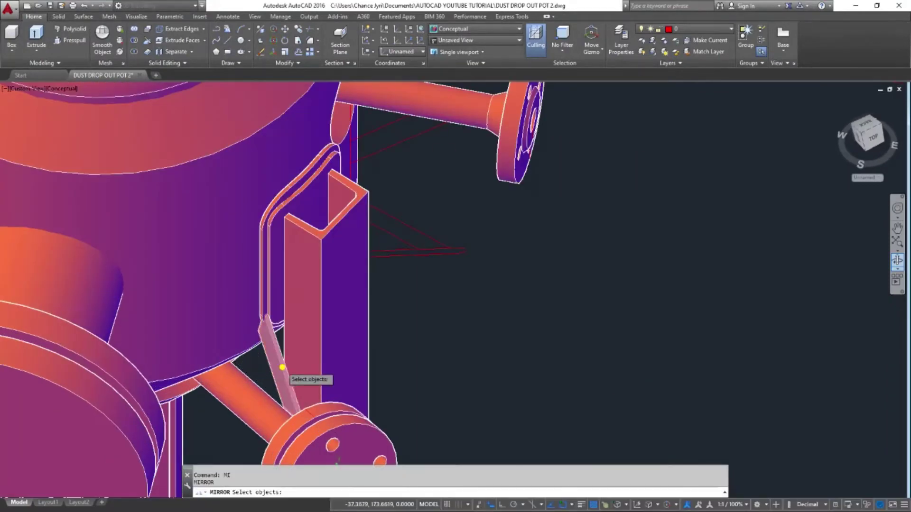
{"action": "left_click", "coordinate": [271, 348]}
{"action": "key", "text": "Return"}
{"action": "scroll", "coordinate": [284, 360], "scroll_direction": "up", "scroll_amount": 5}
{"action": "left_click", "coordinate": [250, 384]}
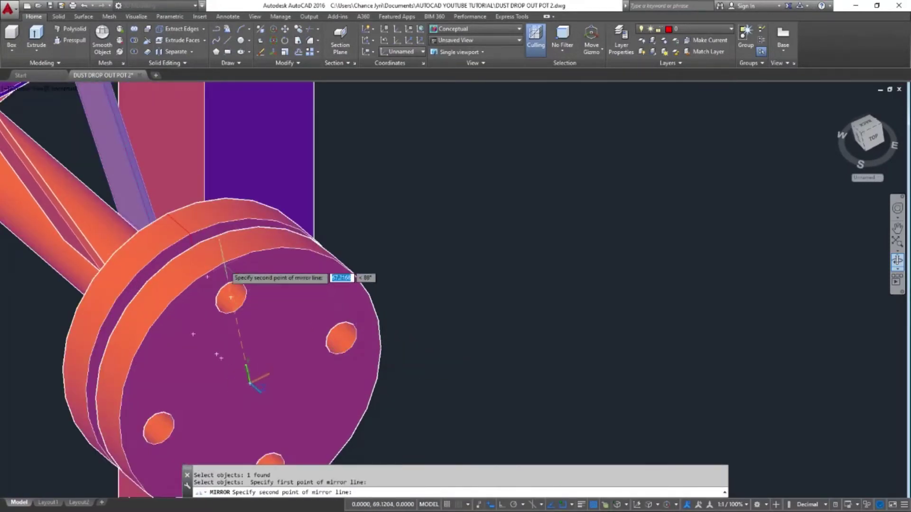
{"action": "left_click", "coordinate": [223, 264]}
{"action": "scroll", "coordinate": [224, 294], "scroll_direction": "down", "scroll_amount": 5}
{"action": "key", "text": "Return"}
{"action": "key", "text": "Return"}
{"action": "key", "text": "Escape"}
{"action": "key", "text": "Escape"}
Turn on the attached drawings' layer to show the plan and elevation around the whole vessel
{"action": "scroll", "coordinate": [239, 304], "scroll_direction": "down", "scroll_amount": 6}
{"action": "middle_click_drag", "start_coordinate": [240, 266], "coordinate": [122, 264], "text": "shift"}
{"action": "scroll", "coordinate": [245, 294], "scroll_direction": "down", "scroll_amount": 3}
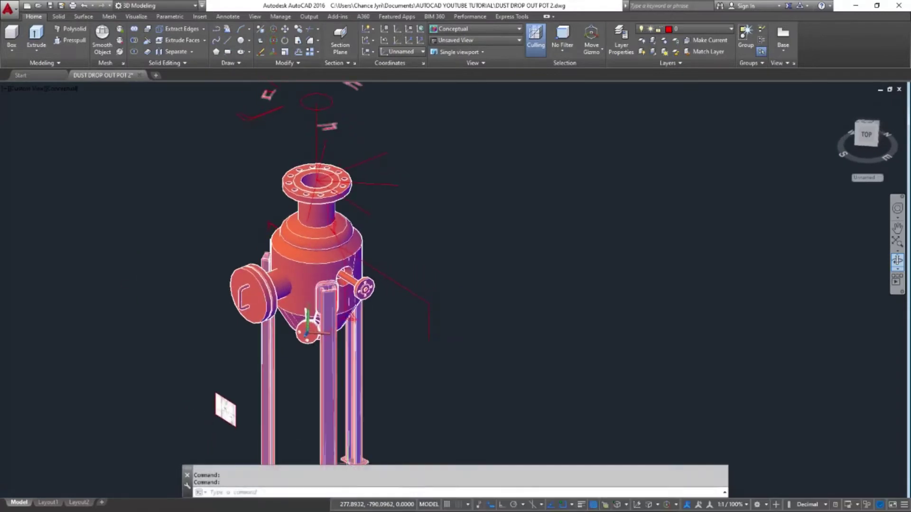
{"action": "left_click", "coordinate": [693, 41]}
{"action": "left_click", "coordinate": [645, 53]}
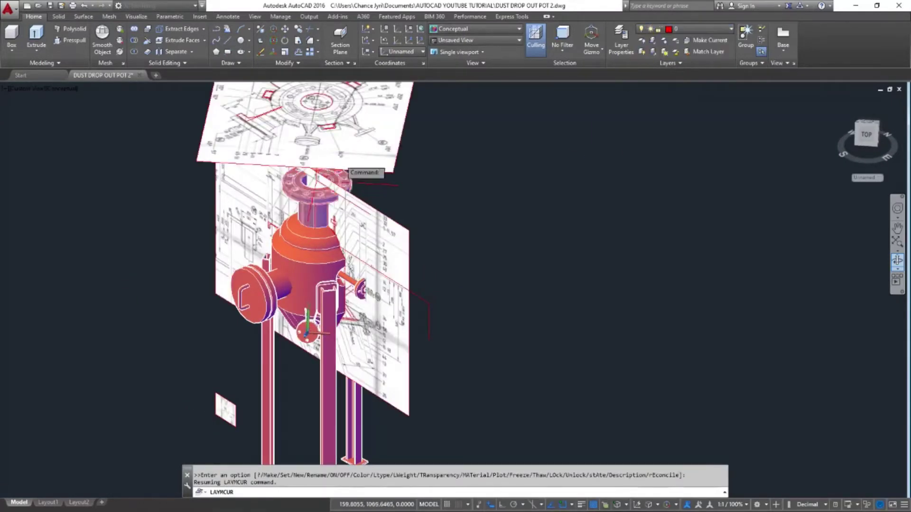
Turn off the ATTACHED FILE layer and extrude the gusset profile under the open-flanged upper nozzle by 3
{"action": "middle_click_drag", "start_coordinate": [366, 228], "coordinate": [295, 231], "text": "shift"}
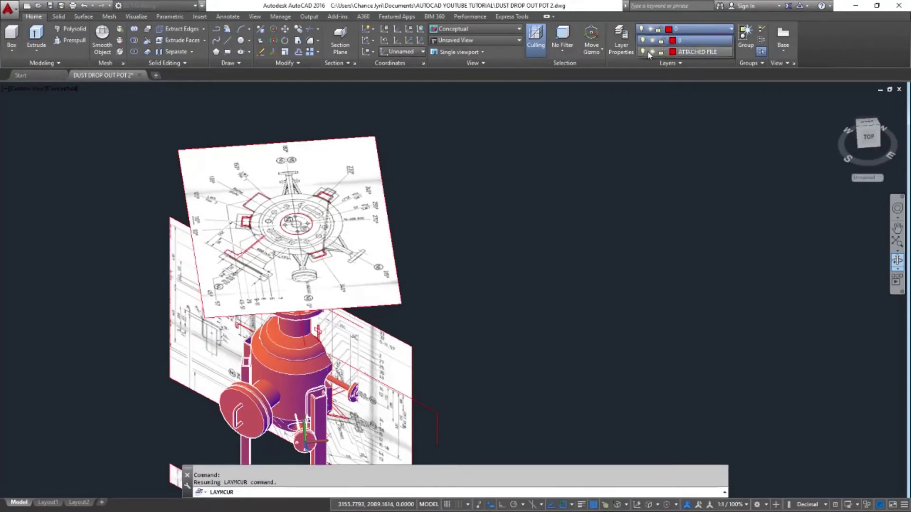
{"action": "left_click", "coordinate": [644, 52]}
{"action": "middle_click_drag", "start_coordinate": [354, 300], "coordinate": [412, 237], "text": "shift"}
{"action": "middle_click_drag", "start_coordinate": [345, 385], "coordinate": [335, 270]}
{"action": "scroll", "coordinate": [324, 278], "scroll_direction": "up", "scroll_amount": 4}
{"action": "middle_click_drag", "start_coordinate": [341, 317], "coordinate": [364, 313], "text": "shift"}
{"action": "scroll", "coordinate": [350, 274], "scroll_direction": "up", "scroll_amount": 4}
{"action": "type", "text": "ext"}
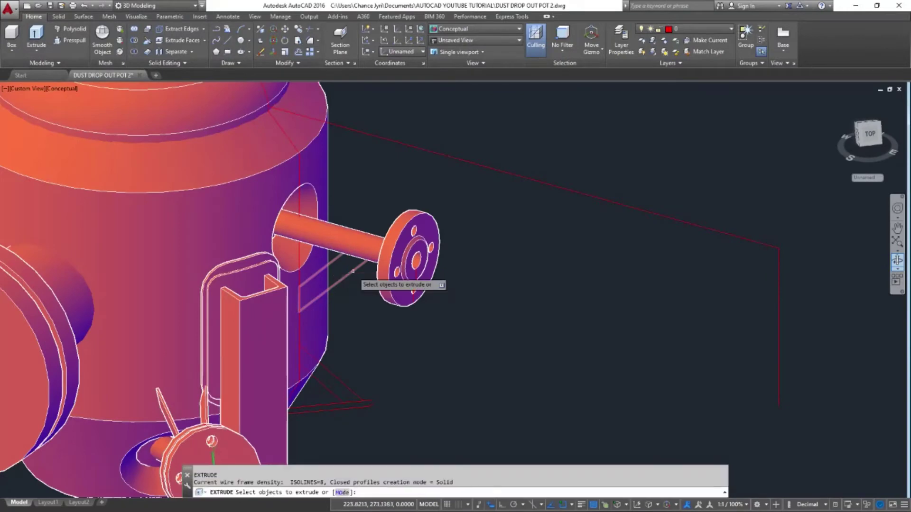
{"action": "key", "text": "Return"}
{"action": "left_click", "coordinate": [350, 275]}
{"action": "key", "text": "Return"}
{"action": "type", "text": "3"}
{"action": "key", "text": "Return"}
{"action": "key", "text": "Escape"}
{"action": "middle_click_drag", "start_coordinate": [346, 309], "coordinate": [538, 315], "text": "shift"}
{"action": "scroll", "coordinate": [380, 171], "scroll_direction": "up", "scroll_amount": 6}
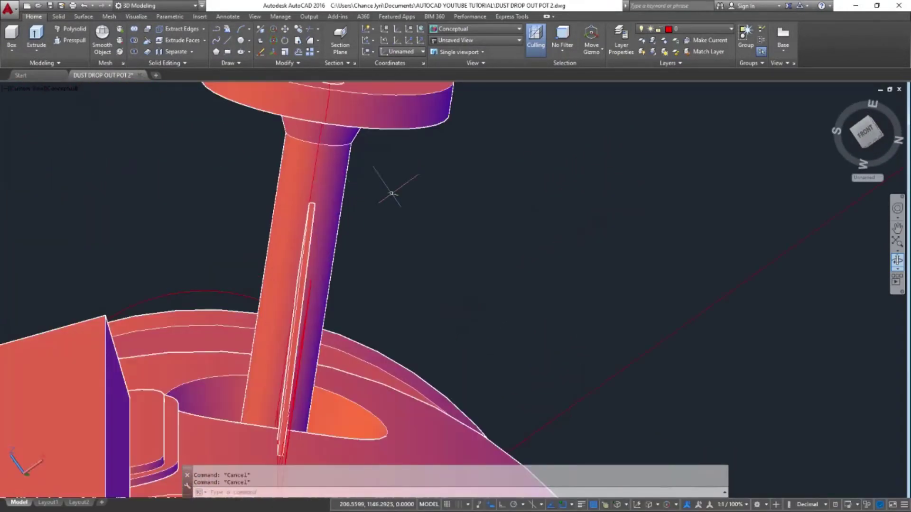
{"action": "type", "text": "m"}
{"action": "key", "text": "Return"}
{"action": "left_click", "coordinate": [307, 227]}
{"action": "key", "text": "Return"}
{"action": "left_click", "coordinate": [428, 212]}
{"action": "key", "text": "Escape"}
{"action": "key", "text": "Escape"}
Reset the UCS to World and move the new gusset slightly sideways along the Y axis toward the nozzle pipe's centreline, with Ortho on
{"action": "type", "text": "uc"}
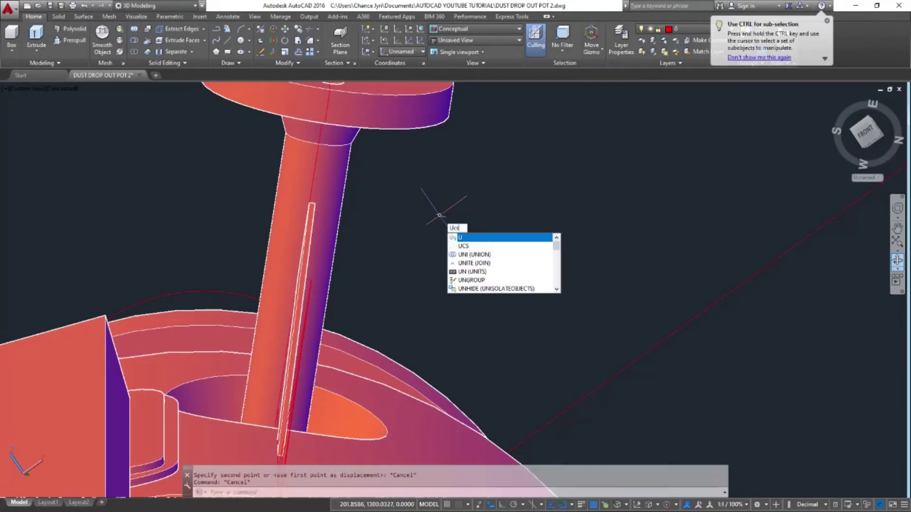
{"action": "key", "text": "Return"}
{"action": "key", "text": "Return"}
{"action": "type", "text": "m"}
{"action": "key", "text": "Return"}
{"action": "left_click", "coordinate": [305, 284]}
{"action": "key", "text": "Return"}
{"action": "left_click", "coordinate": [421, 207]}
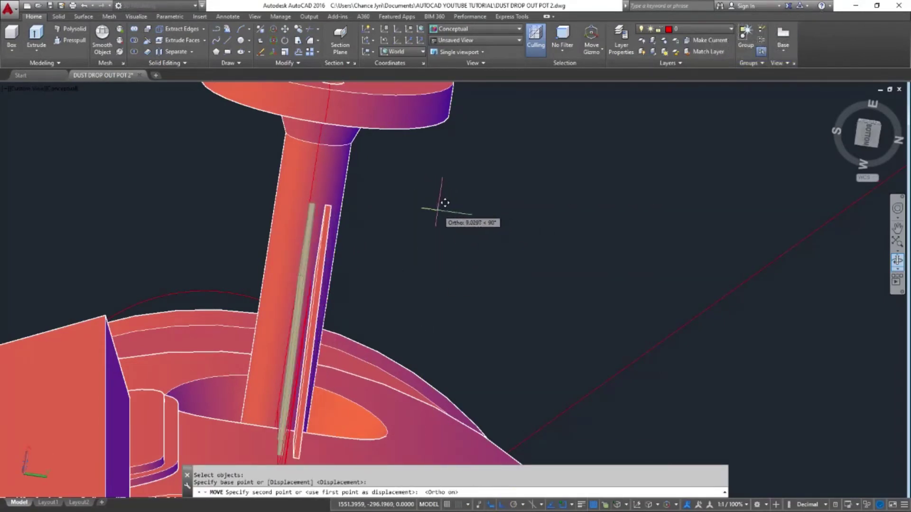
{"action": "key", "text": "Escape"}
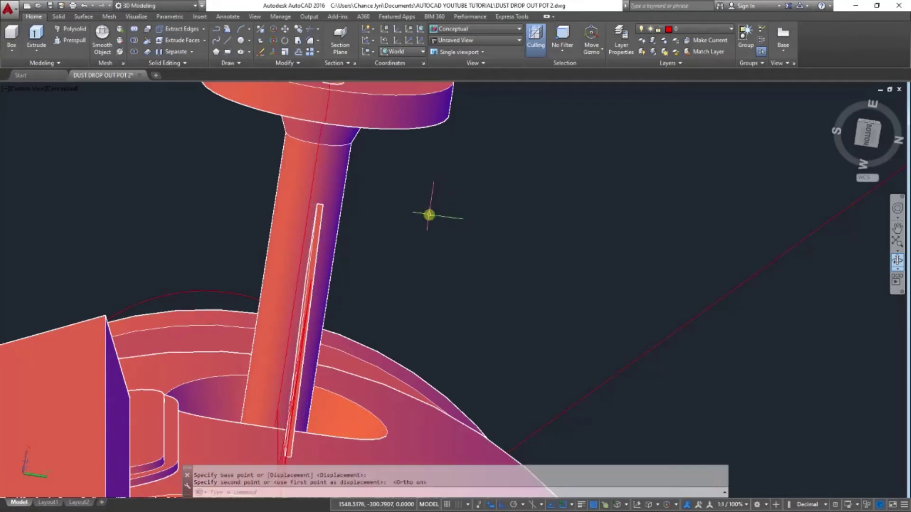
Place the UCS at the centre of that nozzle's flange face, with X and Y lying in the face and Y aimed at a bolt hole
{"action": "scroll", "coordinate": [423, 212], "scroll_direction": "down", "scroll_amount": 5}
{"action": "middle_click_drag", "start_coordinate": [405, 214], "coordinate": [428, 290], "text": "shift"}
{"action": "scroll", "coordinate": [428, 290], "scroll_direction": "up", "scroll_amount": 2}
{"action": "type", "text": "Uvd"}
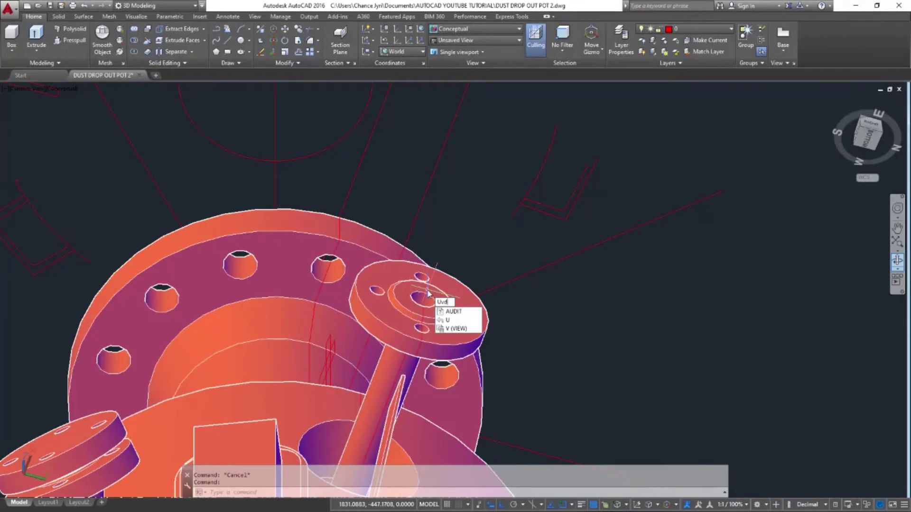
{"action": "key", "text": "BackSpace"}
{"action": "key", "text": "BackSpace"}
{"action": "type", "text": "cs"}
{"action": "key", "text": "Return"}
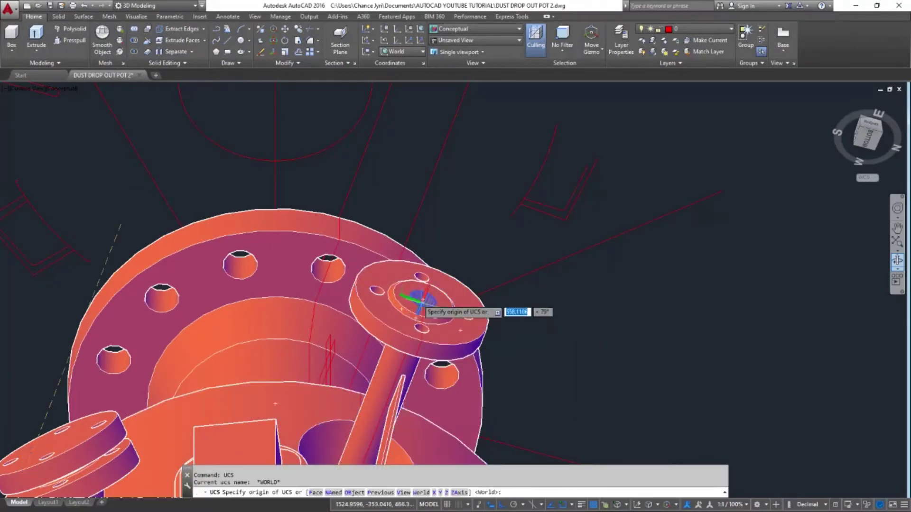
{"action": "scroll", "coordinate": [422, 297], "scroll_direction": "up", "scroll_amount": 4}
{"action": "left_click", "coordinate": [420, 298]}
{"action": "scroll", "coordinate": [482, 321], "scroll_direction": "up", "scroll_amount": 2}
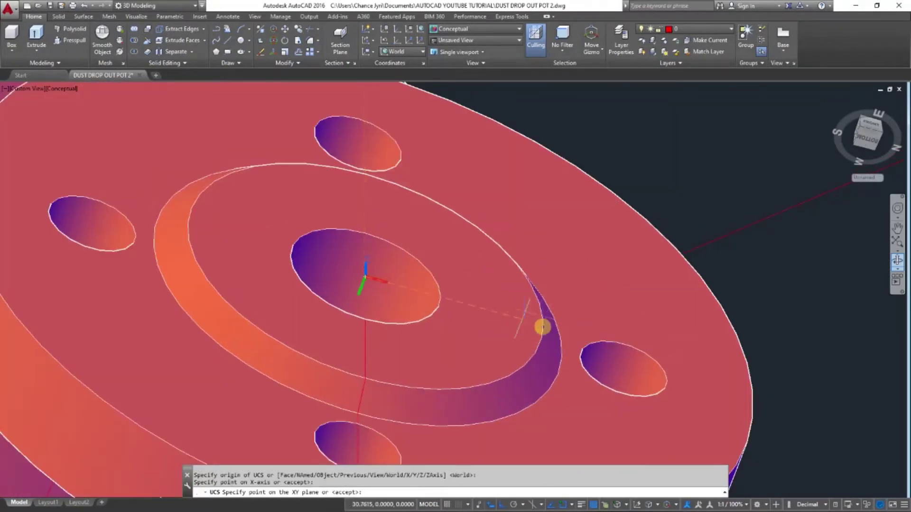
{"action": "left_click", "coordinate": [358, 169]}
{"action": "scroll", "coordinate": [392, 280], "scroll_direction": "down", "scroll_amount": 5}
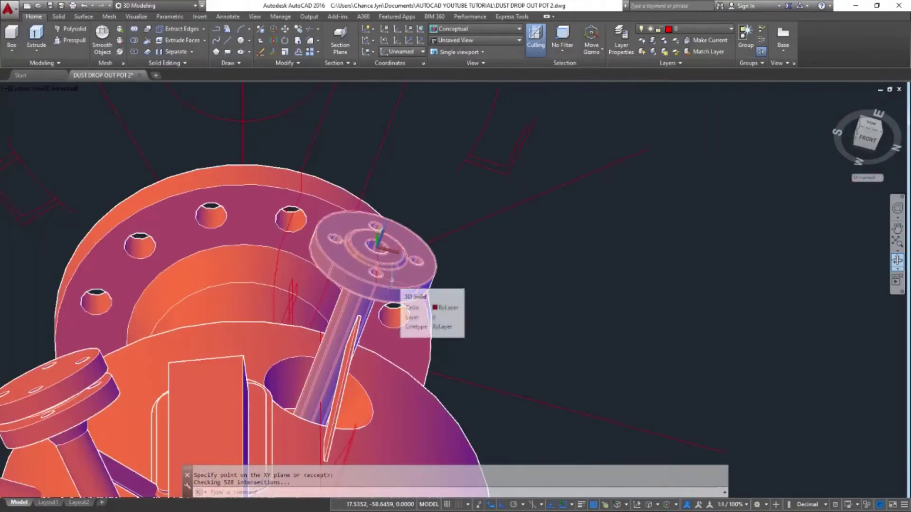
Rotate the gusset by reference about the flange face's centre so that it angles out to one side of the nozzle pipe
{"action": "key", "text": "Return"}
{"action": "left_click", "coordinate": [358, 346]}
{"action": "scroll", "coordinate": [375, 377], "scroll_direction": "up", "scroll_amount": 3}
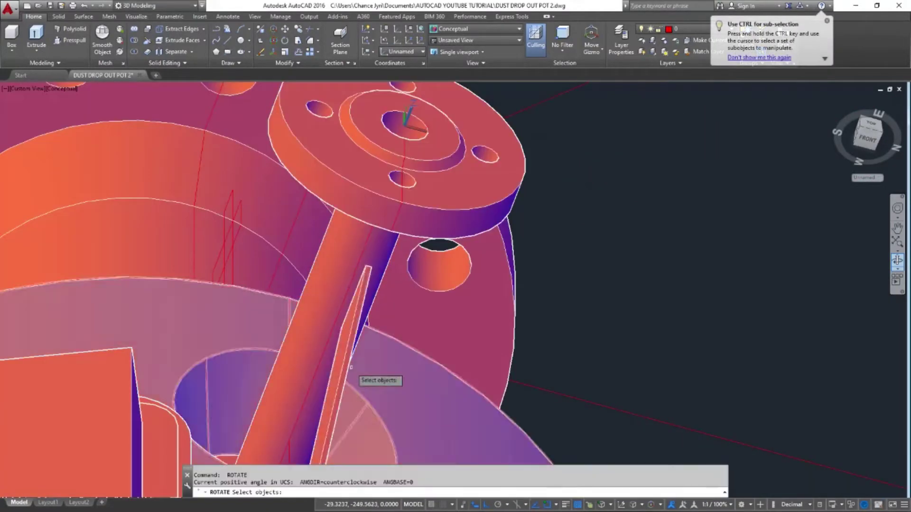
{"action": "left_click", "coordinate": [404, 123]}
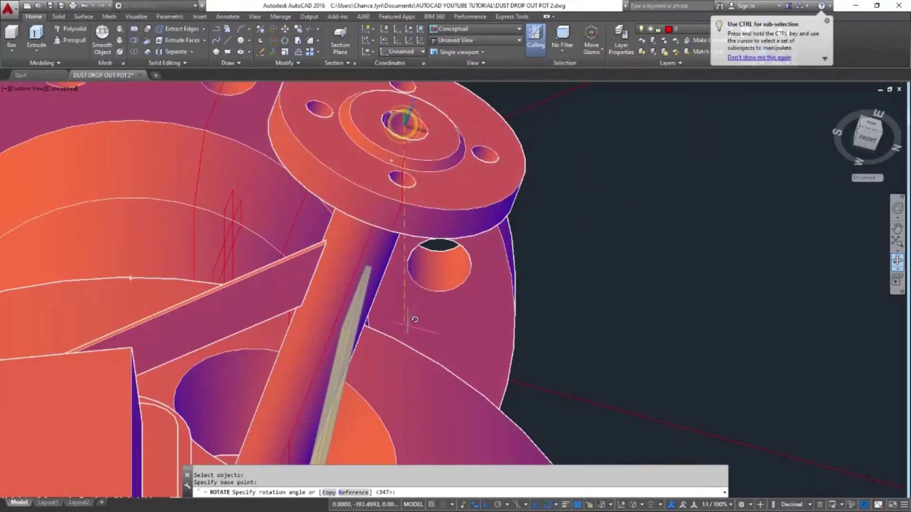
{"action": "type", "text": "r"}
{"action": "key", "text": "Return"}
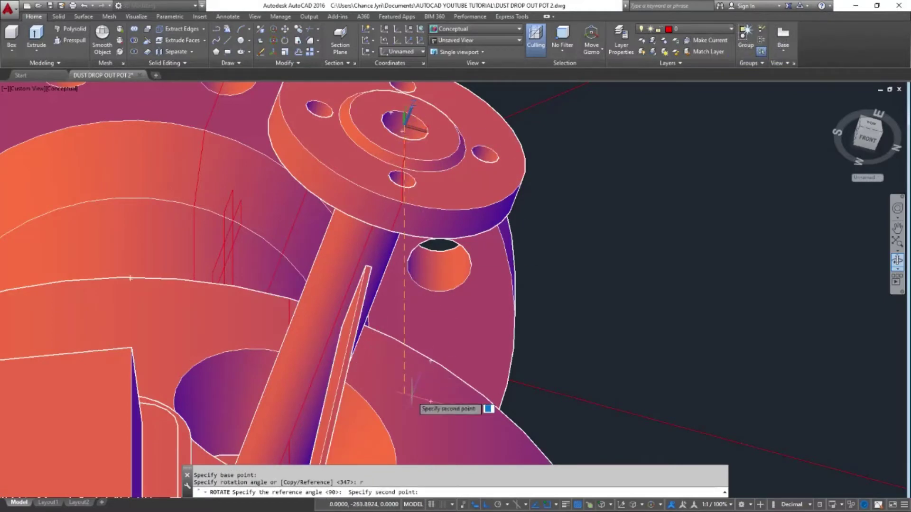
{"action": "scroll", "coordinate": [418, 380], "scroll_direction": "down", "scroll_amount": 5}
{"action": "middle_click_drag", "start_coordinate": [532, 444], "coordinate": [463, 229]}
{"action": "left_click", "coordinate": [494, 315]}
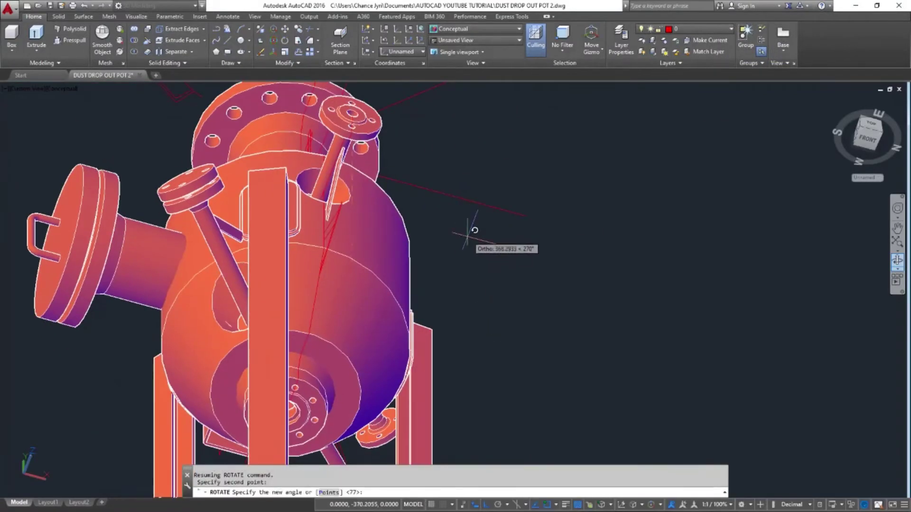
{"action": "middle_click_drag", "start_coordinate": [470, 318], "coordinate": [457, 289], "text": "shift"}
{"action": "middle_click_drag", "start_coordinate": [387, 179], "coordinate": [403, 262]}
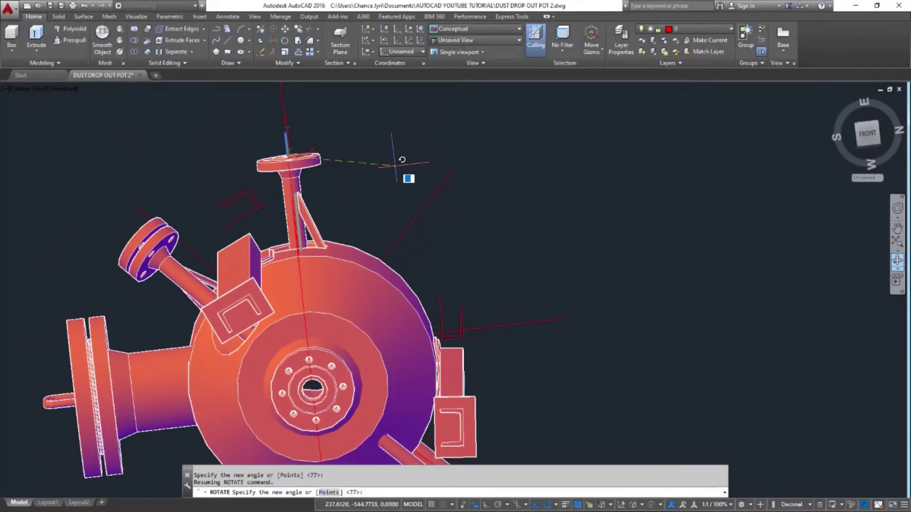
{"action": "left_click", "coordinate": [395, 165]}
Mirror the angled gusset across the UCS Y axis through the centre of the nozzle's flange face
{"action": "scroll", "coordinate": [395, 208], "scroll_direction": "down", "scroll_amount": 3}
{"action": "middle_click_drag", "start_coordinate": [395, 216], "coordinate": [399, 327], "text": "shift"}
{"action": "type", "text": "mi"}
{"action": "key", "text": "Return"}
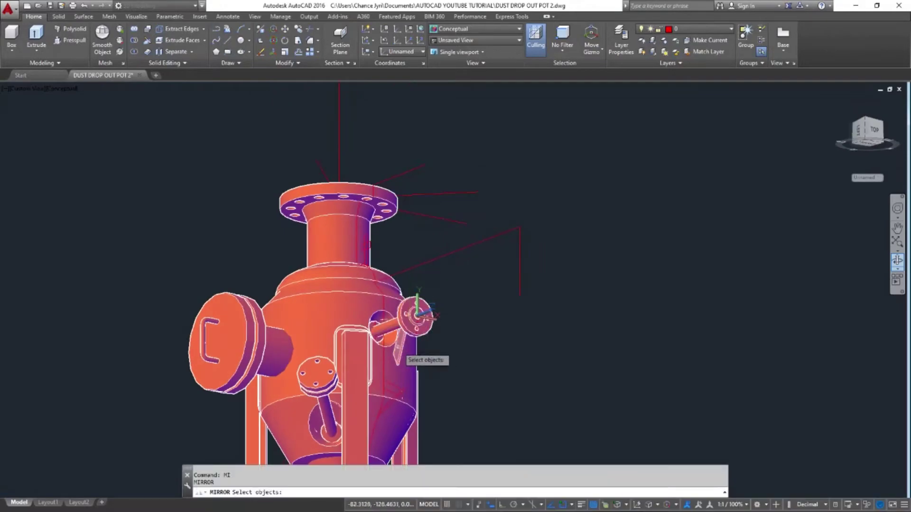
{"action": "left_click", "coordinate": [397, 347]}
{"action": "scroll", "coordinate": [434, 319], "scroll_direction": "up", "scroll_amount": 3}
{"action": "key", "text": "Return"}
{"action": "scroll", "coordinate": [402, 280], "scroll_direction": "up", "scroll_amount": 5}
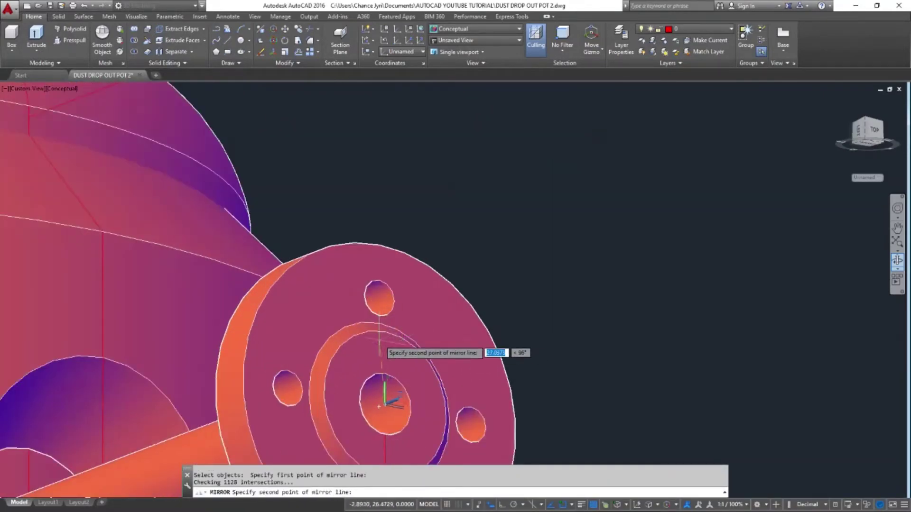
{"action": "left_click", "coordinate": [385, 331]}
{"action": "scroll", "coordinate": [382, 334], "scroll_direction": "down", "scroll_amount": 5}
Extrude the gusset profiles of the upper and lower flanged nozzles on the opposite side of the vessel by 3
{"action": "mouse_move", "coordinate": [379, 338]}
{"action": "middle_mouse_down", "text": "shift"}
{"action": "mouse_move", "coordinate": [429, 359]}
{"action": "mouse_move", "coordinate": [422, 417]}
{"action": "middle_mouse_up", "text": "shift"}
{"action": "scroll", "coordinate": [233, 358], "scroll_direction": "down", "scroll_amount": 4}
{"action": "middle_click_drag", "start_coordinate": [237, 355], "coordinate": [349, 296], "text": "shift"}
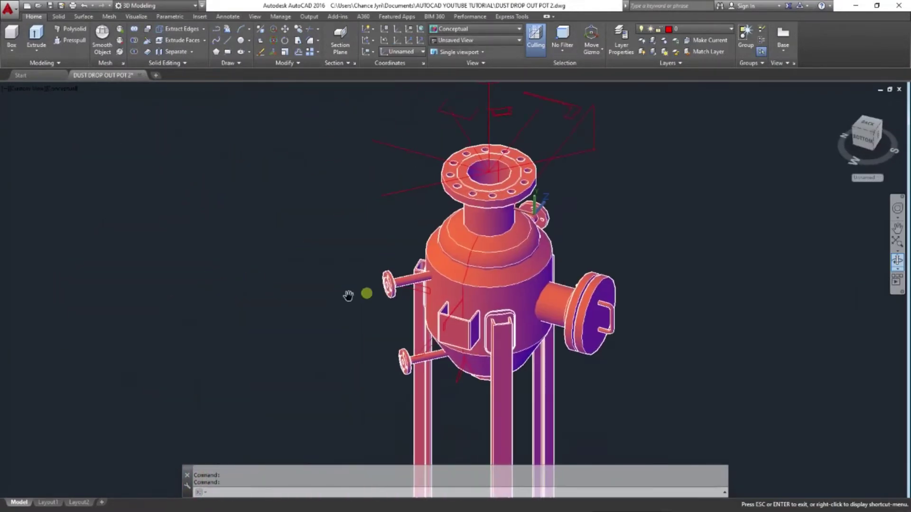
{"action": "scroll", "coordinate": [360, 251], "scroll_direction": "up", "scroll_amount": 5}
{"action": "middle_click_drag", "start_coordinate": [360, 252], "coordinate": [409, 241], "text": "shift"}
{"action": "type", "text": "t"}
{"action": "key", "text": "Return"}
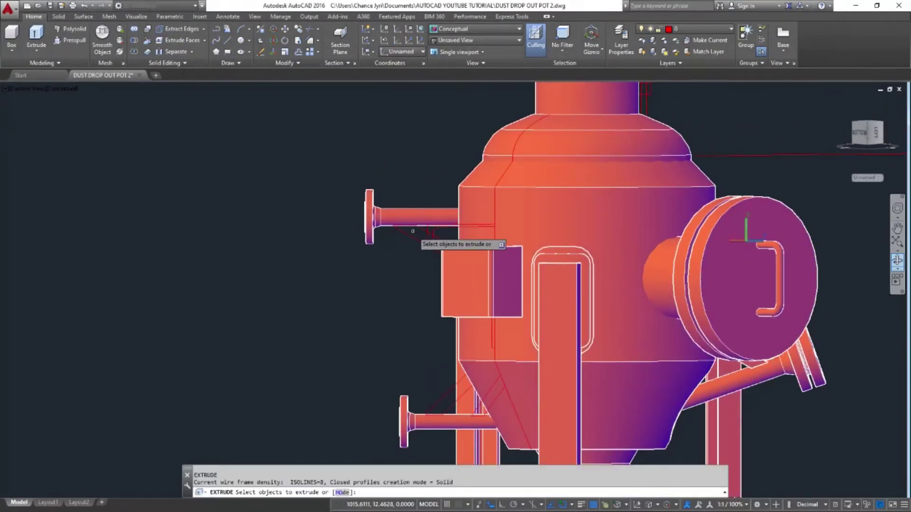
{"action": "key", "text": "Return"}
{"action": "type", "text": "5"}
{"action": "key", "text": "Return"}
{"action": "key", "text": "Return"}
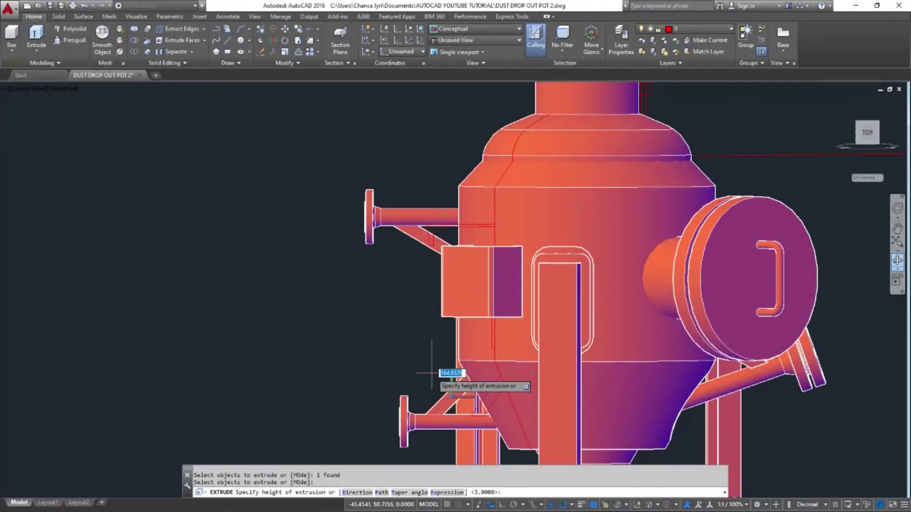
{"action": "middle_click_drag", "start_coordinate": [386, 305], "coordinate": [476, 303], "text": "shift"}
{"action": "key", "text": "Escape"}
Place the UCS at the centre of the upper of these two nozzles' flange face, with the XY plane on the face
{"action": "middle_click_drag", "start_coordinate": [523, 239], "coordinate": [392, 413], "text": "shift"}
{"action": "scroll", "coordinate": [360, 340], "scroll_direction": "up", "scroll_amount": 5}
{"action": "middle_click_drag", "start_coordinate": [358, 355], "coordinate": [381, 361], "text": "shift"}
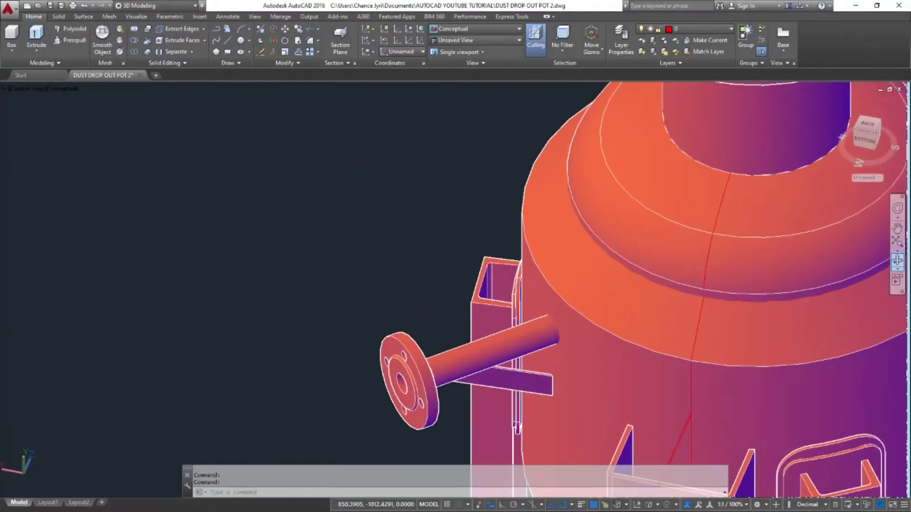
{"action": "type", "text": "cs"}
{"action": "key", "text": "Return"}
{"action": "scroll", "coordinate": [377, 378], "scroll_direction": "up", "scroll_amount": 5}
{"action": "left_click", "coordinate": [406, 361]}
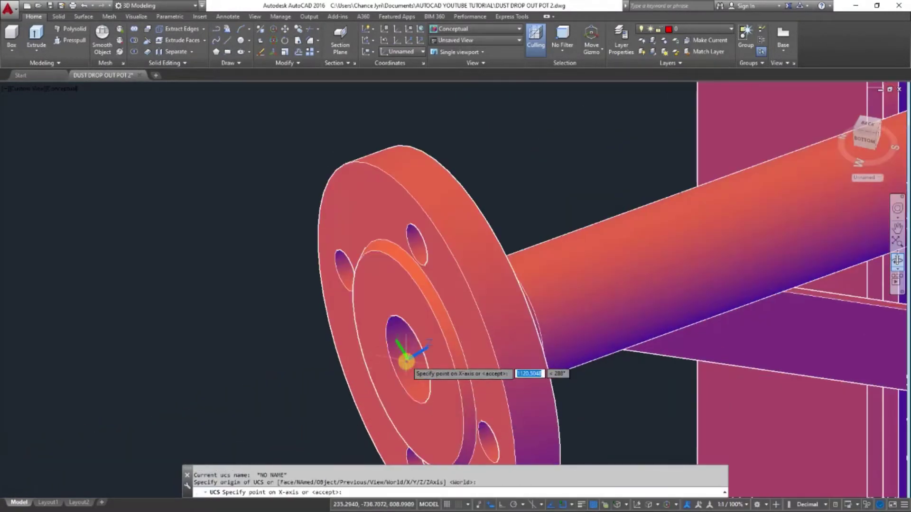
{"action": "key", "text": "Return"}
{"action": "scroll", "coordinate": [406, 310], "scroll_direction": "down", "scroll_amount": 5}
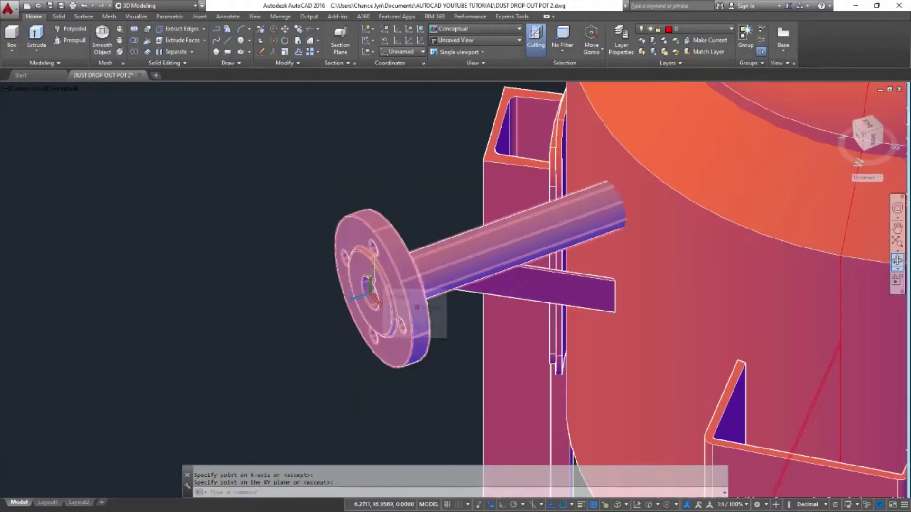
Move the upper nozzle's gusset slightly sideways along the UCS X axis with Ortho on
{"action": "type", "text": "m"}
{"action": "key", "text": "Return"}
{"action": "left_click", "coordinate": [472, 286]}
{"action": "middle_click_drag", "start_coordinate": [272, 376], "coordinate": [534, 233], "text": "shift"}
{"action": "key", "text": "Return"}
{"action": "left_click", "coordinate": [537, 227]}
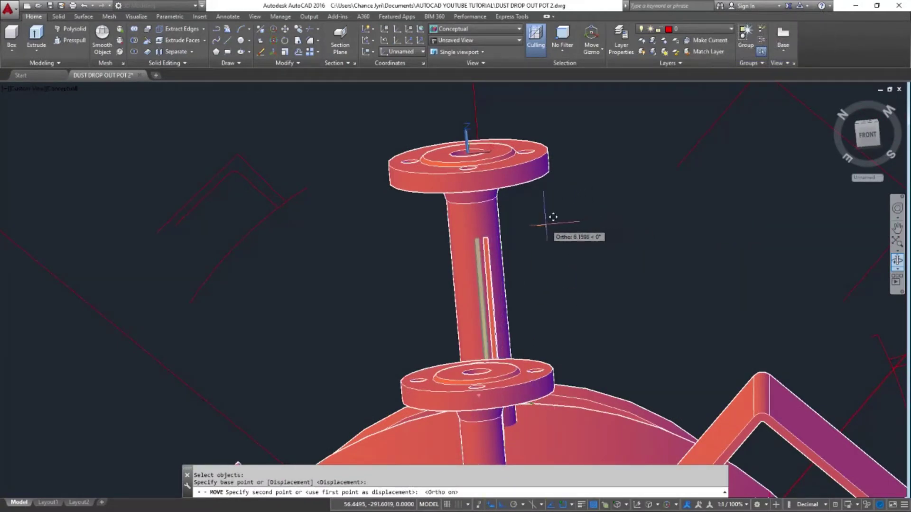
{"action": "left_click", "coordinate": [546, 225]}
Rotate the upper nozzle's gusset by reference about the flange face's centre so that it angles out from the pipe
{"action": "scroll", "coordinate": [427, 275], "scroll_direction": "down", "scroll_amount": 5}
{"action": "middle_click_drag", "start_coordinate": [427, 275], "coordinate": [318, 112], "text": "shift"}
{"action": "type", "text": "ro"}
{"action": "key", "text": "Return"}
{"action": "left_click", "coordinate": [329, 285]}
{"action": "key", "text": "Return"}
{"action": "scroll", "coordinate": [285, 239], "scroll_direction": "up", "scroll_amount": 6}
{"action": "left_click", "coordinate": [334, 256]}
{"action": "scroll", "coordinate": [366, 223], "scroll_direction": "down", "scroll_amount": 5}
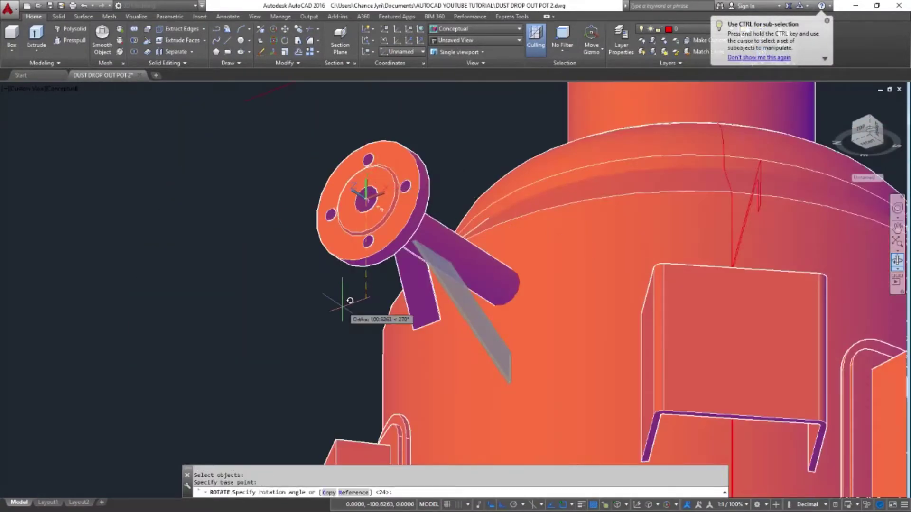
{"action": "type", "text": "R"}
{"action": "key", "text": "Return"}
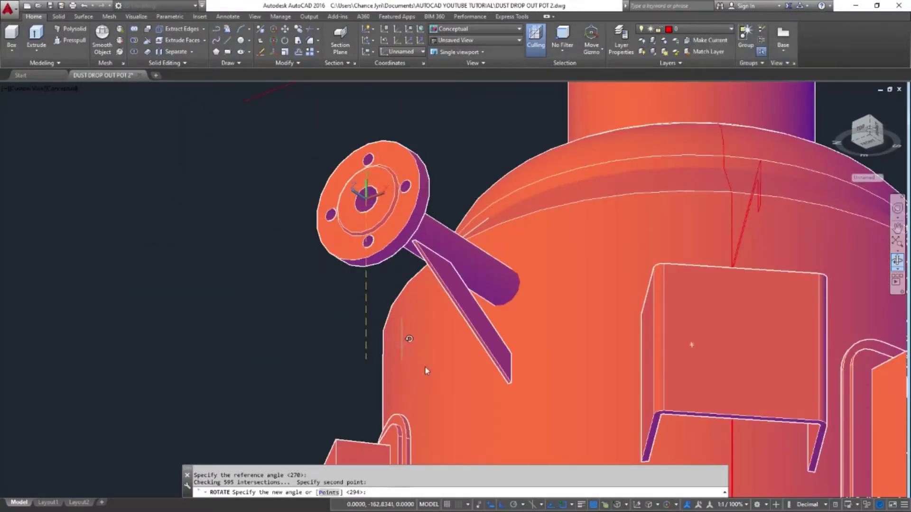
{"action": "scroll", "coordinate": [493, 266], "scroll_direction": "down", "scroll_amount": 6}
{"action": "middle_click_drag", "start_coordinate": [512, 303], "coordinate": [565, 230], "text": "shift"}
{"action": "scroll", "coordinate": [569, 223], "scroll_direction": "up", "scroll_amount": 3}
{"action": "middle_click_drag", "start_coordinate": [502, 270], "coordinate": [491, 251], "text": "shift"}
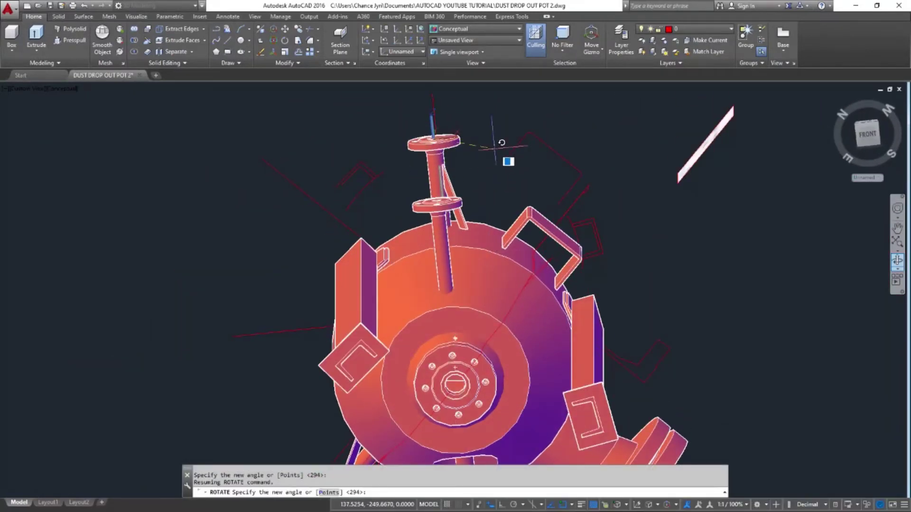
{"action": "left_click", "coordinate": [494, 149]}
Mirror the upper nozzle's angled gusset across the UCS Y axis through its flange centre, keeping the original
{"action": "scroll", "coordinate": [474, 178], "scroll_direction": "down", "scroll_amount": 4}
{"action": "middle_click_drag", "start_coordinate": [474, 180], "coordinate": [408, 322], "text": "shift"}
{"action": "scroll", "coordinate": [371, 340], "scroll_direction": "up", "scroll_amount": 6}
{"action": "type", "text": "mi"}
{"action": "key", "text": "Return"}
{"action": "left_click", "coordinate": [386, 326]}
{"action": "key", "text": "Return"}
{"action": "scroll", "coordinate": [330, 318], "scroll_direction": "up", "scroll_amount": 3}
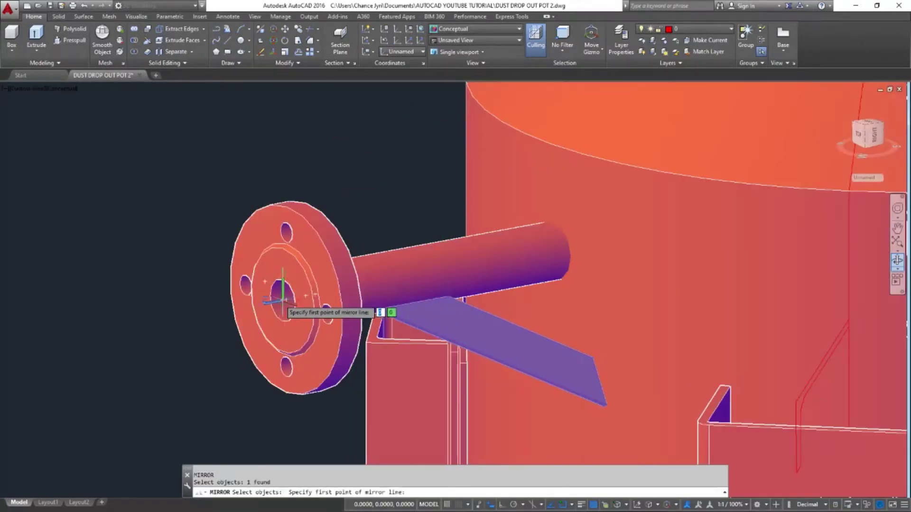
{"action": "left_click", "coordinate": [281, 301]}
{"action": "scroll", "coordinate": [286, 363], "scroll_direction": "down", "scroll_amount": 8}
{"action": "key", "text": "Return"}
Move the lower nozzle's gusset slightly sideways along the UCS X axis toward the pipe's centreline
{"action": "middle_click_drag", "start_coordinate": [229, 326], "coordinate": [331, 260], "text": "shift"}
{"action": "mouse_move", "coordinate": [434, 310]}
{"action": "middle_mouse_down", "text": "shift"}
{"action": "mouse_move", "coordinate": [341, 374]}
{"action": "mouse_move", "coordinate": [336, 247]}
{"action": "middle_mouse_up", "text": "shift"}
{"action": "scroll", "coordinate": [336, 265], "scroll_direction": "up", "scroll_amount": 4}
{"action": "middle_click_drag", "start_coordinate": [273, 328], "coordinate": [332, 424], "text": "shift"}
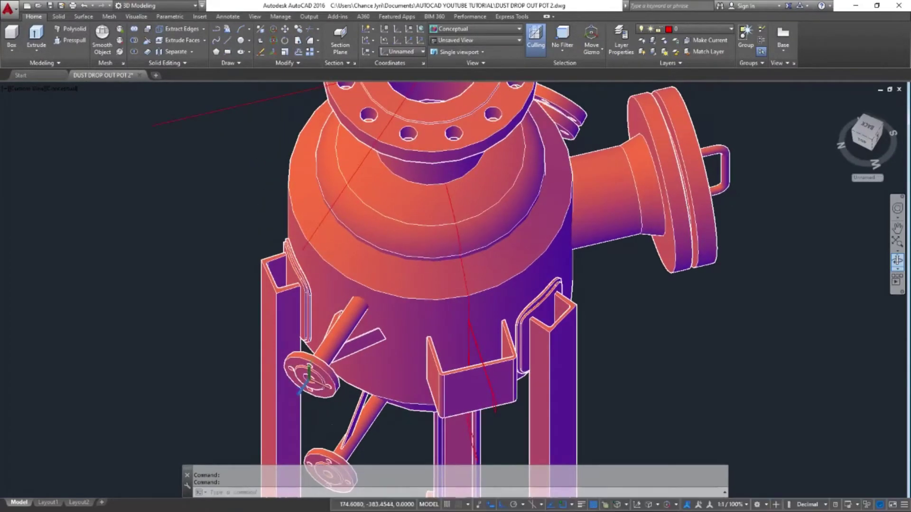
{"action": "scroll", "coordinate": [332, 424], "scroll_direction": "down", "scroll_amount": 3}
{"action": "scroll", "coordinate": [346, 448], "scroll_direction": "up", "scroll_amount": 4}
{"action": "mouse_move", "coordinate": [315, 367]}
{"action": "middle_mouse_down", "text": "shift"}
{"action": "mouse_move", "coordinate": [327, 434]}
{"action": "mouse_move", "coordinate": [327, 371]}
{"action": "middle_mouse_up", "text": "shift"}
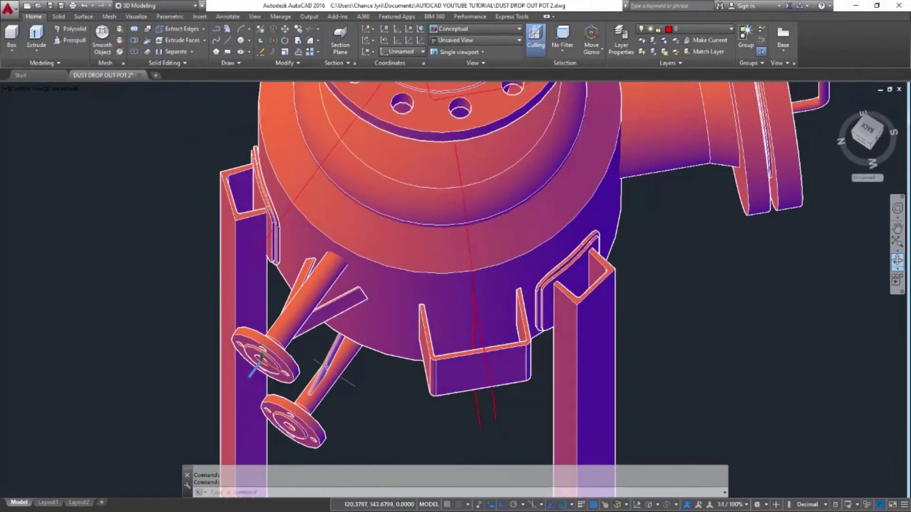
{"action": "type", "text": "m"}
{"action": "key", "text": "Return"}
{"action": "left_click", "coordinate": [330, 359]}
{"action": "scroll", "coordinate": [190, 388], "scroll_direction": "up", "scroll_amount": 5}
{"action": "key", "text": "Return"}
{"action": "left_click", "coordinate": [112, 348]}
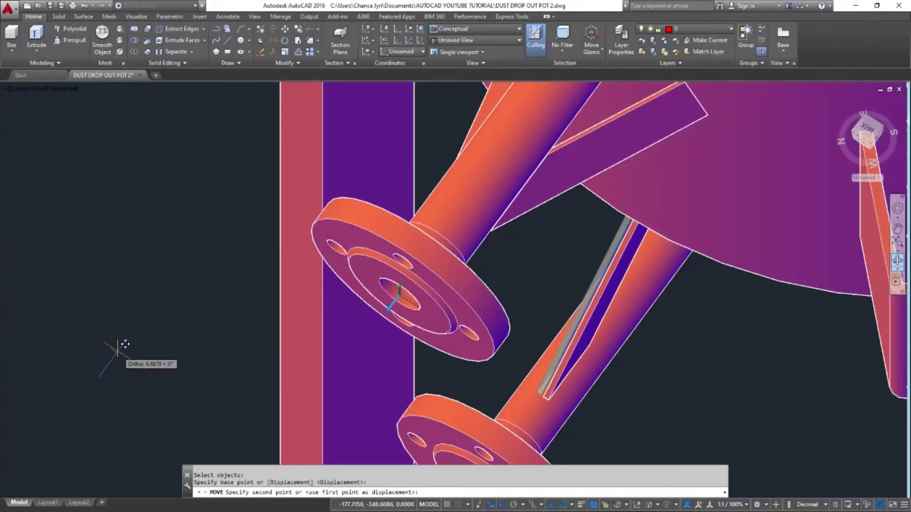
{"action": "left_click", "coordinate": [117, 352]}
Try to rotate the lower nozzle's gusset about the centre of its flange face
{"action": "scroll", "coordinate": [407, 311], "scroll_direction": "down", "scroll_amount": 2}
{"action": "middle_click_drag", "start_coordinate": [506, 383], "coordinate": [458, 343]}
{"action": "type", "text": "r"}
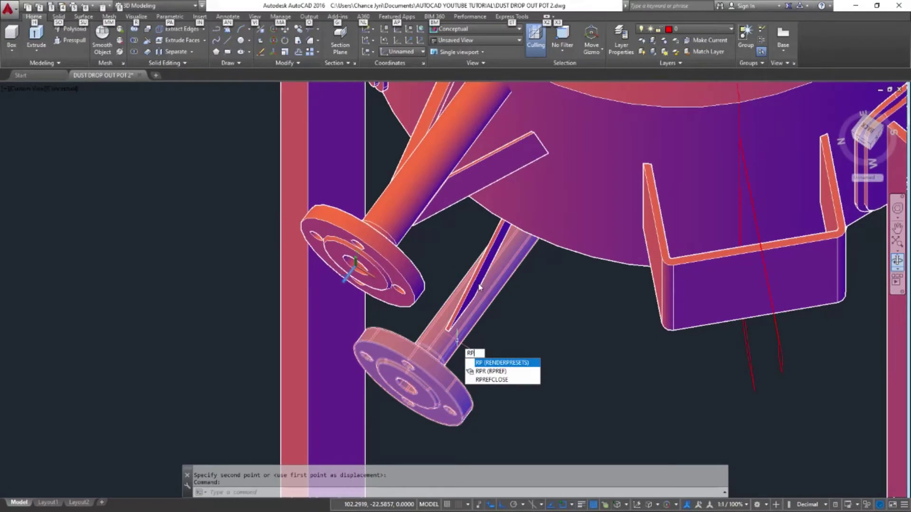
{"action": "type", "text": "o"}
{"action": "key", "text": "Escape"}
{"action": "type", "text": "ro"}
{"action": "key", "text": "Return"}
{"action": "left_click", "coordinate": [479, 280]}
{"action": "key", "text": "Return"}
{"action": "scroll", "coordinate": [413, 407], "scroll_direction": "up", "scroll_amount": 3}
{"action": "left_click", "coordinate": [396, 342]}
{"action": "scroll", "coordinate": [391, 325], "scroll_direction": "down", "scroll_amount": 4}
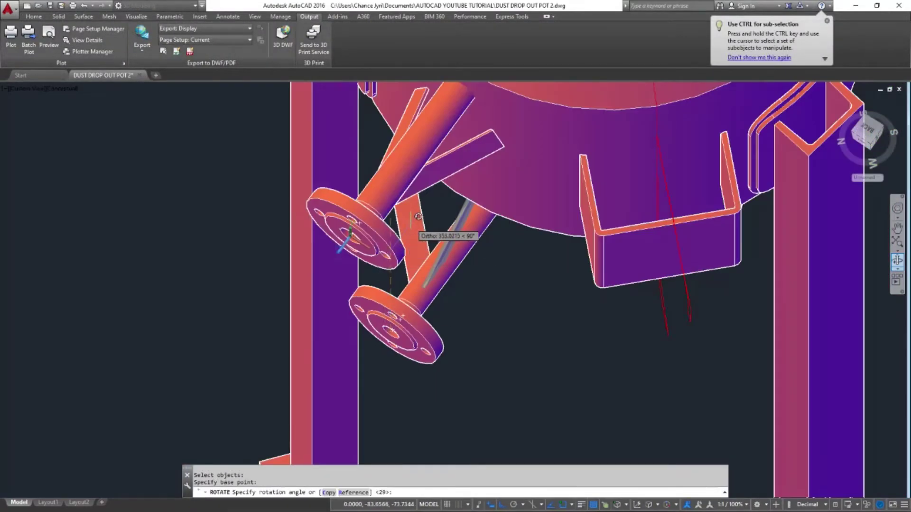
{"action": "scroll", "coordinate": [431, 153], "scroll_direction": "down", "scroll_amount": 4}
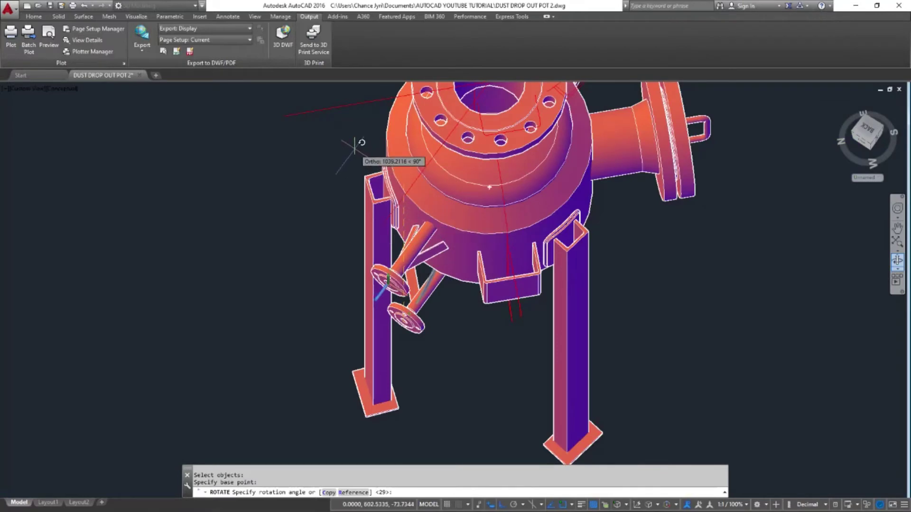
{"action": "left_click", "coordinate": [319, 148]}
Undo the last rotation of the lower nozzle's gusset
{"action": "middle_click_drag", "start_coordinate": [348, 270], "coordinate": [421, 242], "text": "shift"}
{"action": "key", "text": "ctrl+z"}
{"action": "key", "text": "ctrl+z"}
{"action": "scroll", "coordinate": [403, 292], "scroll_direction": "up", "scroll_amount": 5}
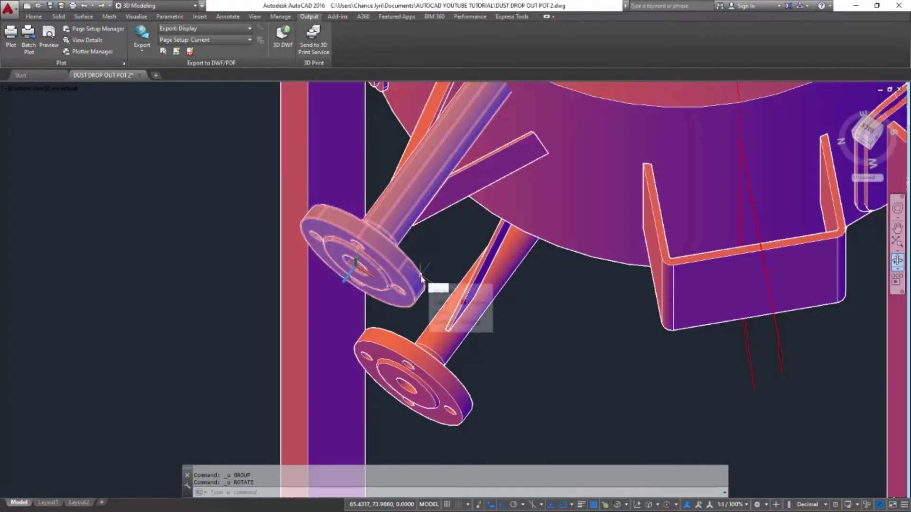
Rotate the lower nozzle's gusset about the centre of its flange face, using a picked reference direction and a freely picked new angle
{"action": "key", "text": "Return"}
{"action": "left_click", "coordinate": [484, 266]}
{"action": "key", "text": "Return"}
{"action": "scroll", "coordinate": [411, 413], "scroll_direction": "up", "scroll_amount": 2}
{"action": "left_click", "coordinate": [406, 372]}
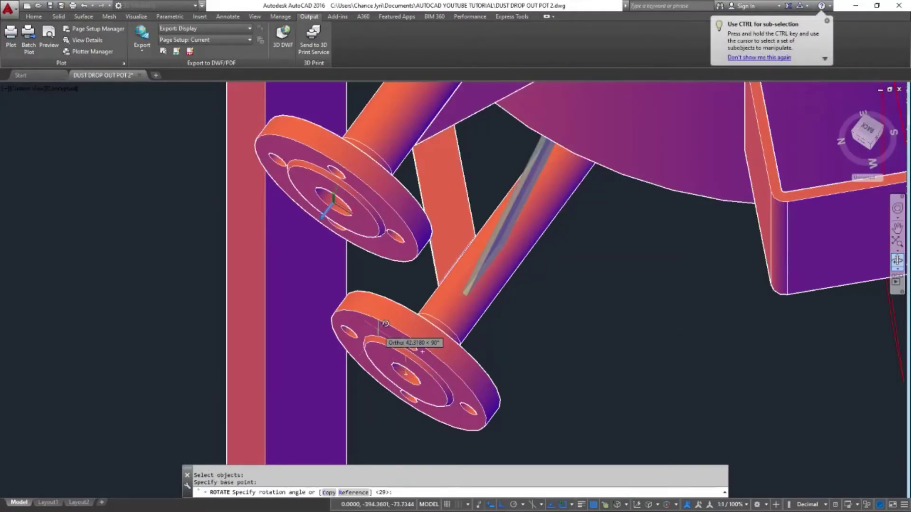
{"action": "type", "text": "R"}
{"action": "key", "text": "Return"}
{"action": "scroll", "coordinate": [391, 399], "scroll_direction": "up", "scroll_amount": 4}
{"action": "left_click", "coordinate": [457, 335]}
{"action": "scroll", "coordinate": [441, 390], "scroll_direction": "down", "scroll_amount": 7}
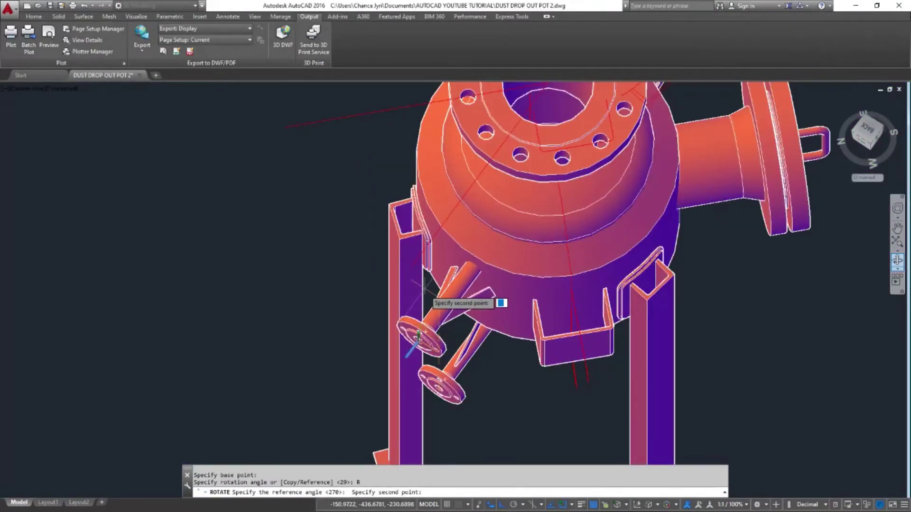
{"action": "left_click", "coordinate": [428, 290]}
{"action": "scroll", "coordinate": [430, 289], "scroll_direction": "up", "scroll_amount": 4}
{"action": "scroll", "coordinate": [431, 289], "scroll_direction": "down", "scroll_amount": 5}
{"action": "middle_click_drag", "start_coordinate": [453, 329], "coordinate": [535, 251], "text": "shift"}
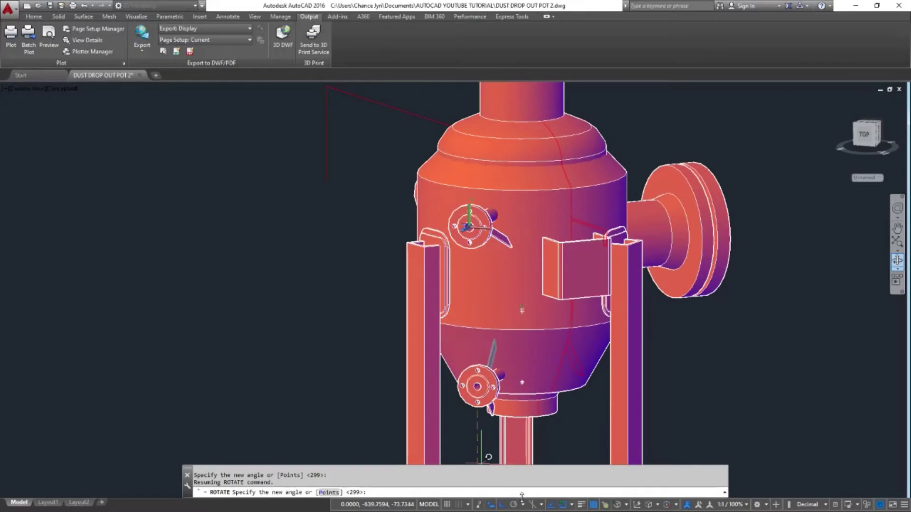
{"action": "scroll", "coordinate": [511, 323], "scroll_direction": "up", "scroll_amount": 3}
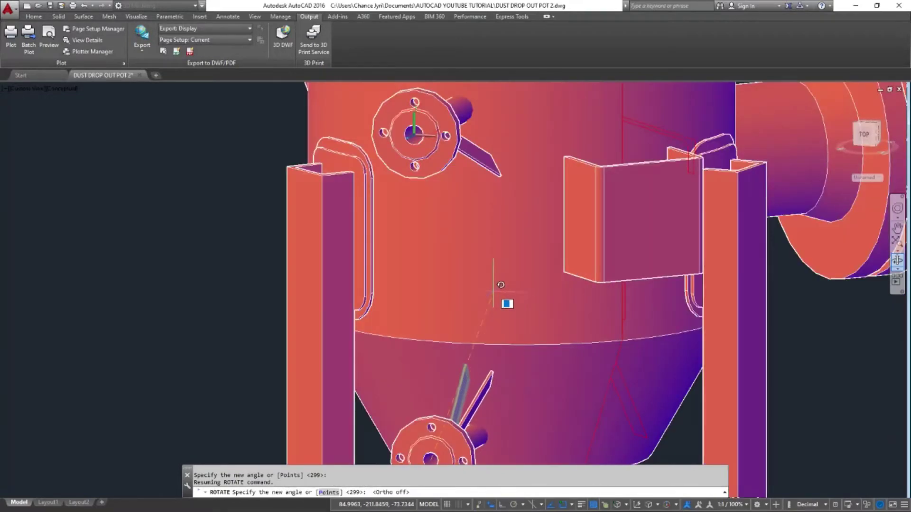
{"action": "middle_click_drag", "start_coordinate": [502, 293], "coordinate": [374, 386], "text": "shift"}
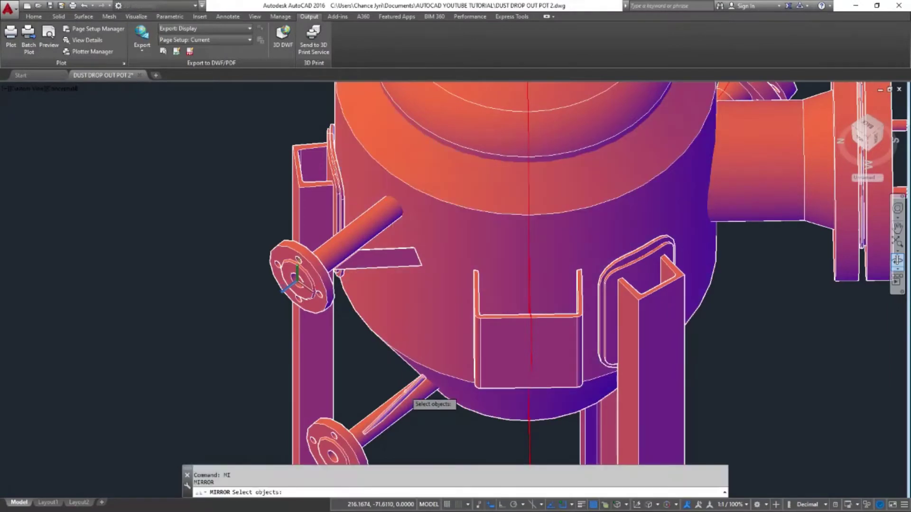
{"action": "scroll", "coordinate": [328, 316], "scroll_direction": "up", "scroll_amount": 3}
{"action": "key", "text": "Return"}
{"action": "scroll", "coordinate": [349, 342], "scroll_direction": "up", "scroll_amount": 5}
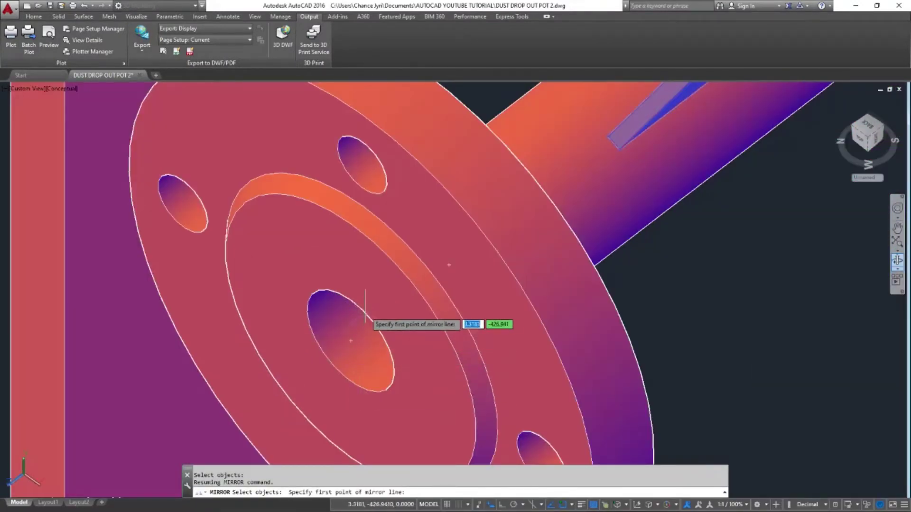
{"action": "scroll", "coordinate": [351, 341], "scroll_direction": "down", "scroll_amount": 5}
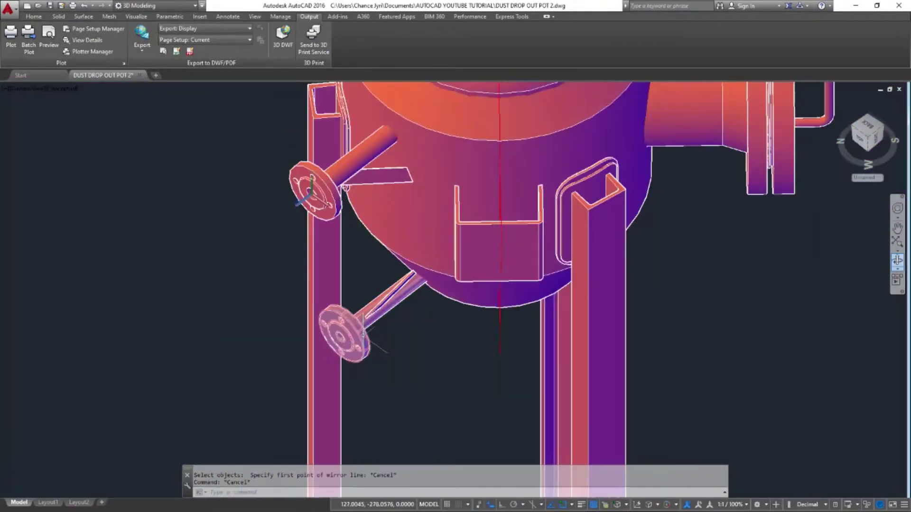
Mirror the lower nozzle's gusset across the UCS Y axis through its flange centre, keeping the original
{"action": "middle_click_drag", "start_coordinate": [455, 294], "coordinate": [459, 303], "text": "shift"}
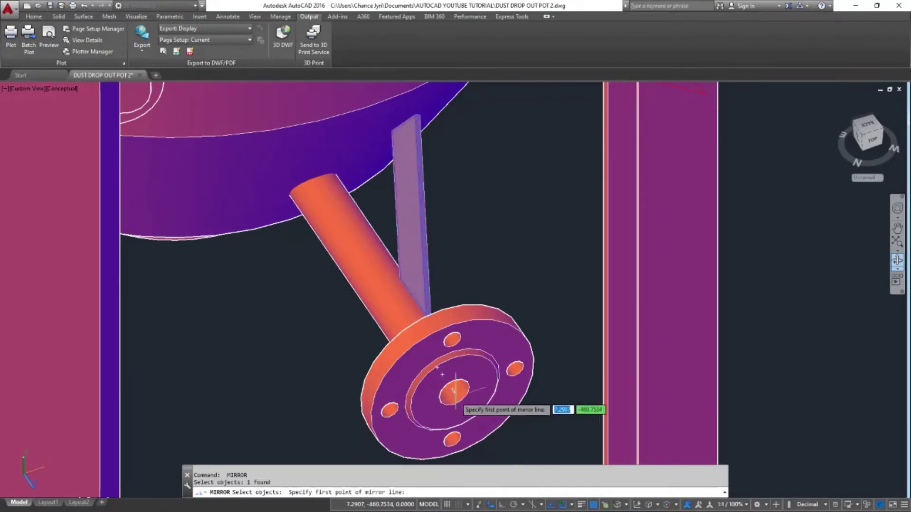
{"action": "scroll", "coordinate": [454, 392], "scroll_direction": "down", "scroll_amount": 4}
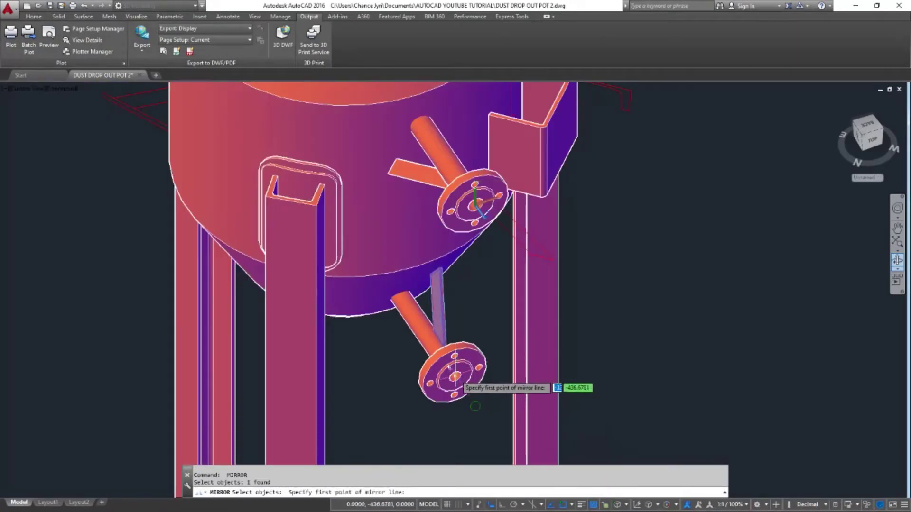
{"action": "left_click", "coordinate": [480, 280]}
{"action": "key", "text": "Return"}
{"action": "key", "text": "Escape"}
Reset the UCS to World
{"action": "scroll", "coordinate": [454, 363], "scroll_direction": "down", "scroll_amount": 5}
{"action": "mouse_move", "coordinate": [455, 362]}
{"action": "middle_mouse_down", "text": "shift"}
{"action": "mouse_move", "coordinate": [461, 370]}
{"action": "mouse_move", "coordinate": [437, 386]}
{"action": "middle_mouse_up", "text": "shift"}
{"action": "type", "text": "ucs"}
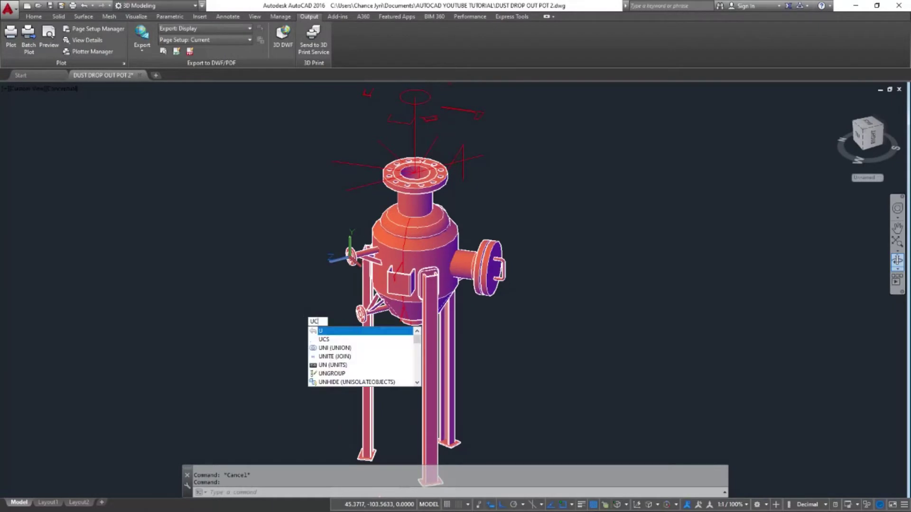
{"action": "key", "text": "Return"}
{"action": "type", "text": "w"}
{"action": "key", "text": "Return"}
Set the visual style to 2D Wireframe for working on the domed head
{"action": "middle_click_drag", "start_coordinate": [304, 309], "coordinate": [197, 326], "text": "shift"}
{"action": "scroll", "coordinate": [326, 219], "scroll_direction": "up", "scroll_amount": 5}
{"action": "scroll", "coordinate": [327, 222], "scroll_direction": "up", "scroll_amount": 5}
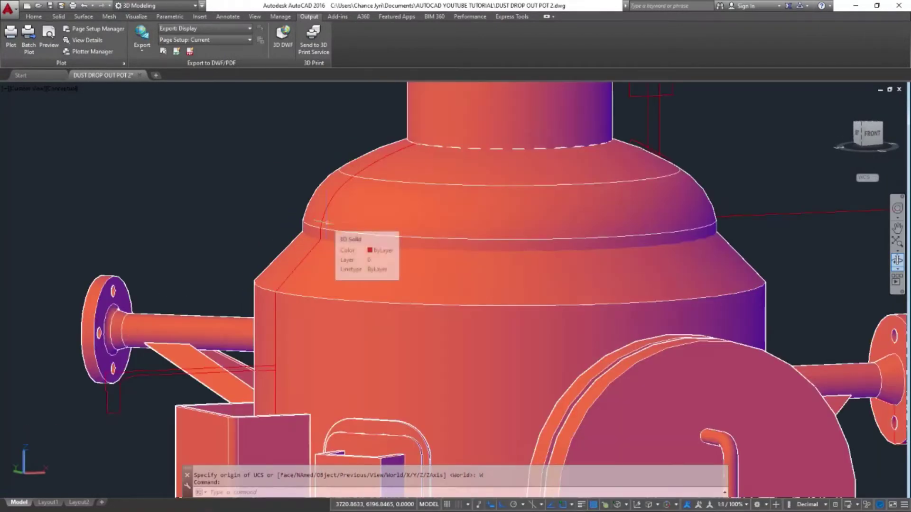
{"action": "scroll", "coordinate": [328, 232], "scroll_direction": "down", "scroll_amount": 2}
{"action": "middle_click_drag", "start_coordinate": [331, 255], "coordinate": [345, 274], "text": "shift"}
{"action": "left_click", "coordinate": [324, 238]}
{"action": "type", "text": "vs"}
{"action": "key", "text": "Return"}
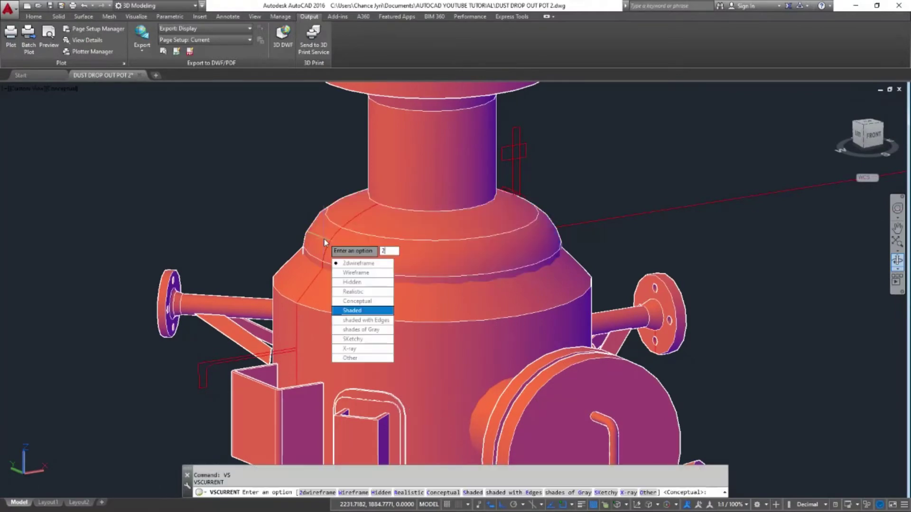
{"action": "type", "text": "2"}
{"action": "key", "text": "Return"}
Copy the domed head solid in place, onto its original position
{"action": "type", "text": "co"}
{"action": "key", "text": "Return"}
{"action": "left_click", "coordinate": [312, 224]}
{"action": "left_click", "coordinate": [299, 234]}
{"action": "key", "text": "Return"}
{"action": "scroll", "coordinate": [275, 305], "scroll_direction": "up", "scroll_amount": 4}
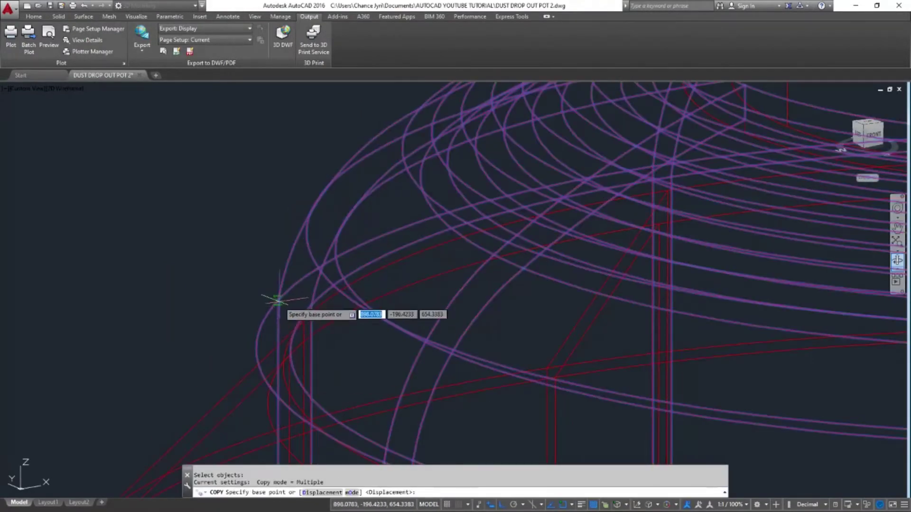
{"action": "scroll", "coordinate": [274, 317], "scroll_direction": "down", "scroll_amount": 1}
{"action": "scroll", "coordinate": [325, 380], "scroll_direction": "up", "scroll_amount": 3}
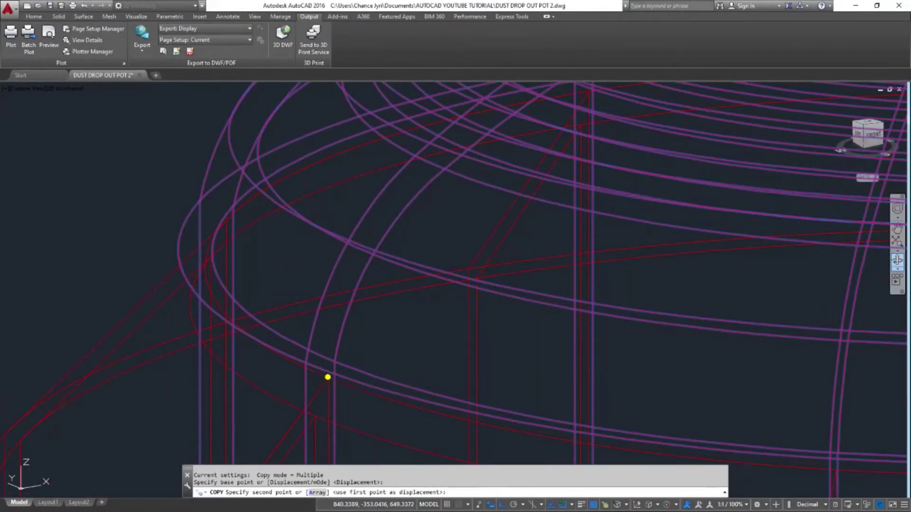
{"action": "left_click", "coordinate": [328, 377]}
{"action": "key", "text": "Escape"}
{"action": "key", "text": "Escape"}
Subtract one of the overlapping domed heads from the vessel's cone-topped shell body
{"action": "type", "text": "su"}
{"action": "key", "text": "Return"}
{"action": "left_click", "coordinate": [155, 312]}
{"action": "key", "text": "Return"}
{"action": "left_click", "coordinate": [177, 243]}
{"action": "key", "text": "Return"}
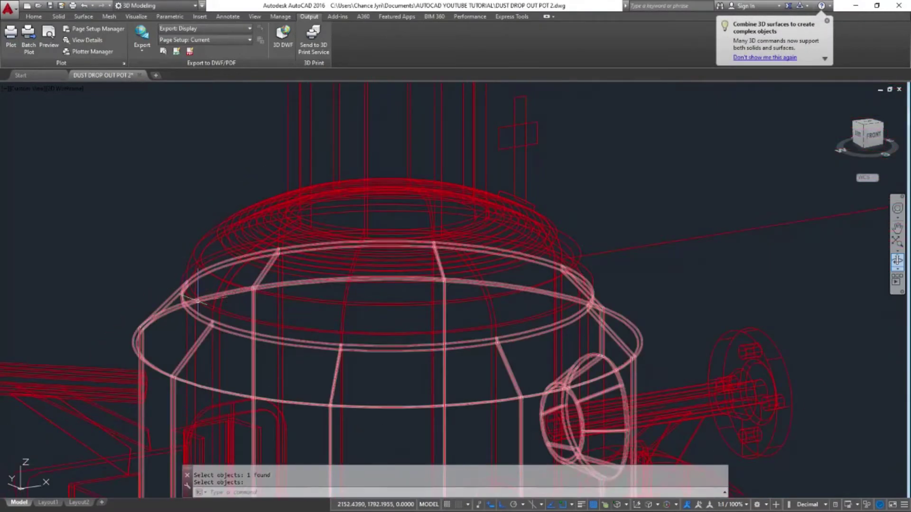
Set the vessel's visual style back to Conceptual
{"action": "type", "text": "vs"}
{"action": "key", "text": "Return"}
{"action": "type", "text": "c"}
{"action": "key", "text": "Return"}
{"action": "scroll", "coordinate": [321, 325], "scroll_direction": "down", "scroll_amount": 5}
{"action": "middle_click_drag", "start_coordinate": [321, 325], "coordinate": [326, 381], "text": "shift"}
{"action": "scroll", "coordinate": [327, 382], "scroll_direction": "up", "scroll_amount": 4}
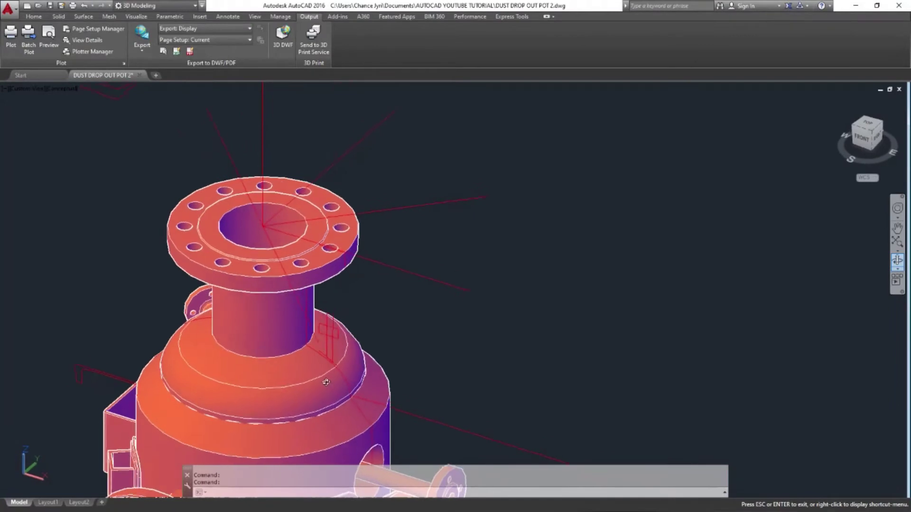
{"action": "scroll", "coordinate": [326, 382], "scroll_direction": "up", "scroll_amount": 3}
{"action": "key", "text": "Escape"}
{"action": "key", "text": "Escape"}
{"action": "scroll", "coordinate": [320, 351], "scroll_direction": "down", "scroll_amount": 8}
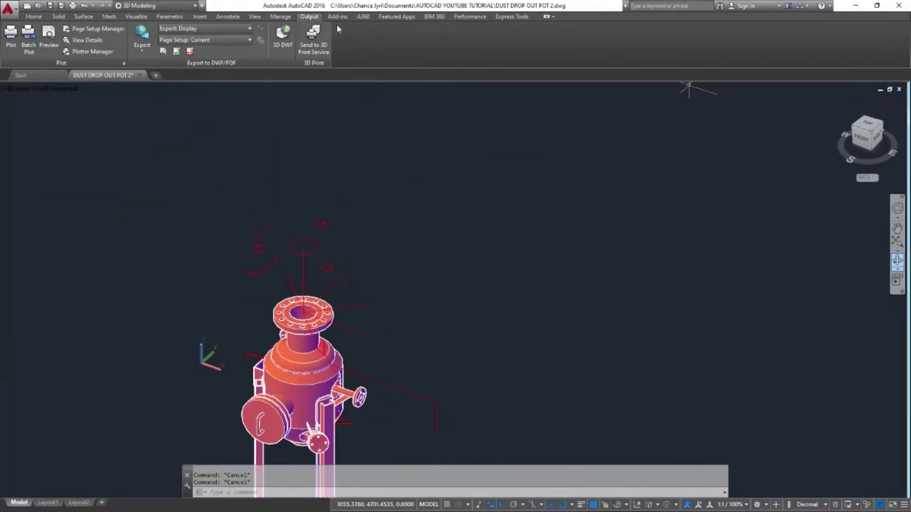
Turn on the ATTACHED FILE layer to show the reference drawings
{"action": "left_click", "coordinate": [31, 17]}
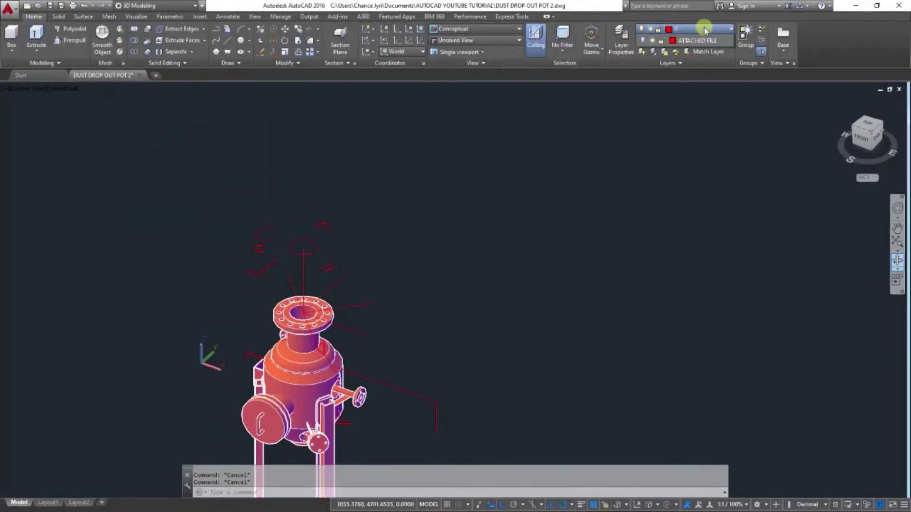
{"action": "left_click", "coordinate": [643, 52]}
{"action": "scroll", "coordinate": [314, 230], "scroll_direction": "up", "scroll_amount": 4}
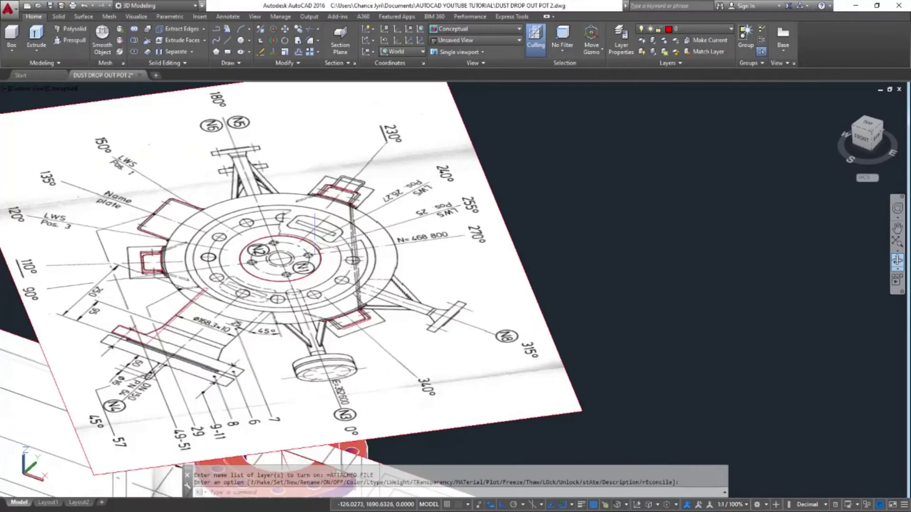
{"action": "scroll", "coordinate": [313, 233], "scroll_direction": "down", "scroll_amount": 5}
{"action": "mouse_move", "coordinate": [313, 233]}
{"action": "middle_mouse_down", "text": "shift"}
{"action": "mouse_move", "coordinate": [272, 186]}
{"action": "mouse_move", "coordinate": [294, 209]}
{"action": "middle_mouse_up", "text": "shift"}
{"action": "scroll", "coordinate": [303, 216], "scroll_direction": "up", "scroll_amount": 5}
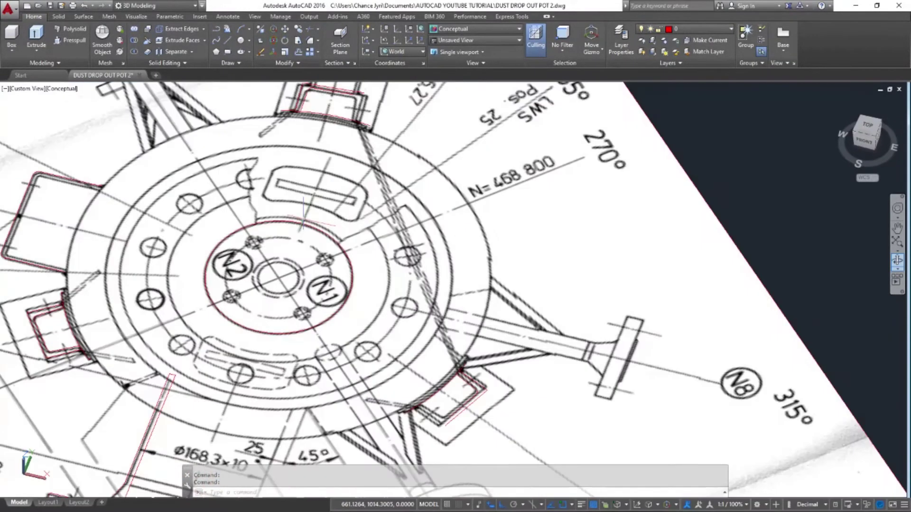
Measure the width across the rounded curved pad outline beside N1 and N2 in the plan drawing
{"action": "scroll", "coordinate": [270, 174], "scroll_direction": "up", "scroll_amount": 3}
{"action": "type", "text": "I"}
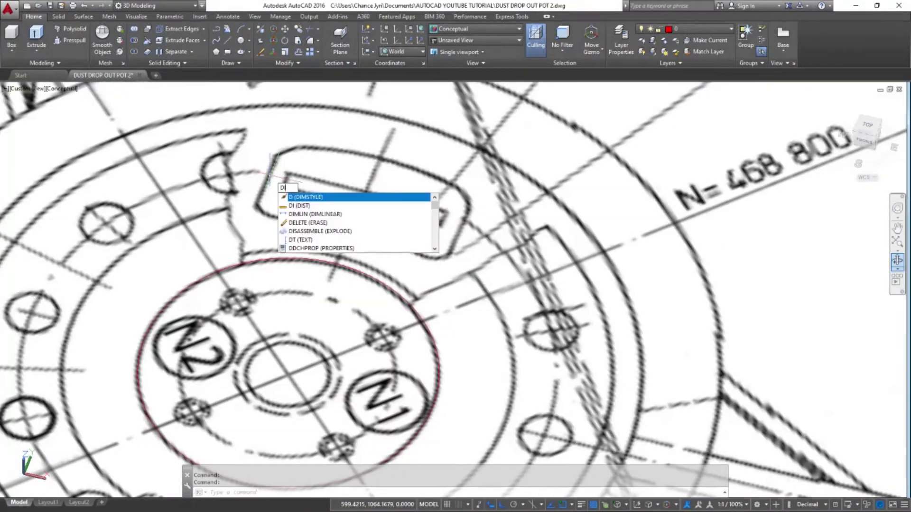
{"action": "key", "text": "Return"}
{"action": "left_click", "coordinate": [269, 175]}
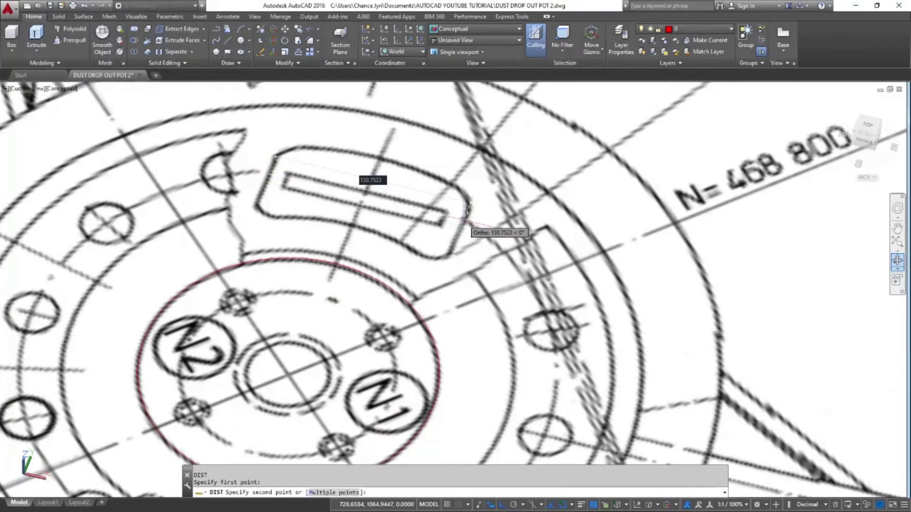
{"action": "scroll", "coordinate": [467, 213], "scroll_direction": "down", "scroll_amount": 3}
{"action": "key", "text": "Escape"}
Draw a circle from the vessel's centre in the plan drawing, passing through the middle of the curved pad outline
{"action": "type", "text": "c"}
{"action": "key", "text": "Return"}
{"action": "left_click", "coordinate": [356, 313]}
{"action": "scroll", "coordinate": [448, 199], "scroll_direction": "up", "scroll_amount": 2}
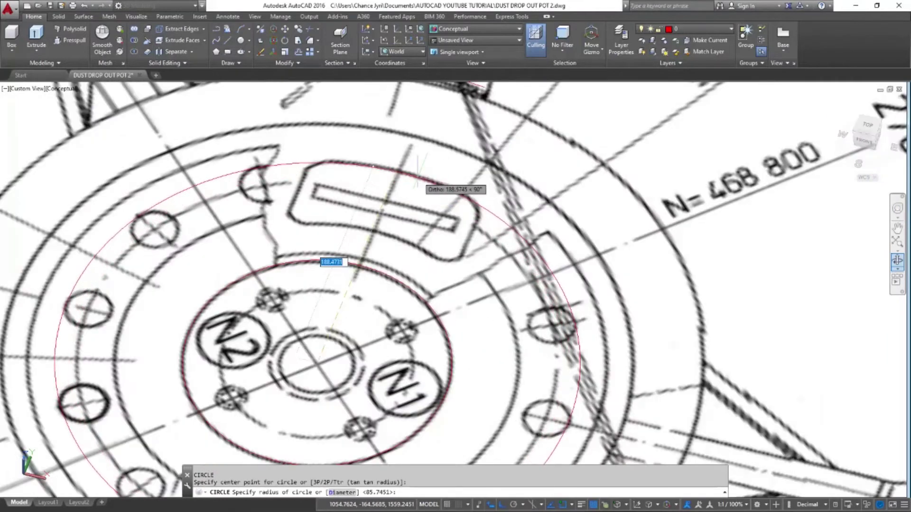
{"action": "left_click", "coordinate": [486, 221]}
Draw a line about 130 long between the circle's crossings with the two side edges of the pad outline
{"action": "type", "text": "l"}
{"action": "key", "text": "Return"}
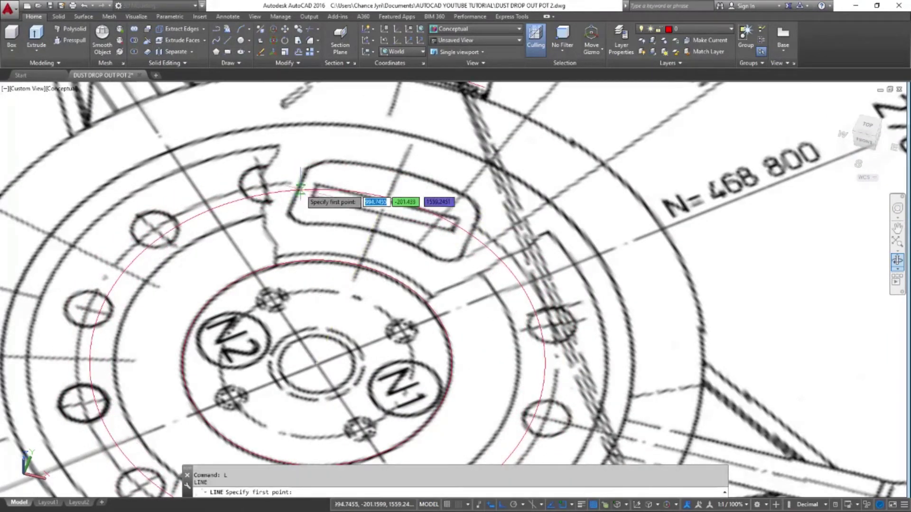
{"action": "scroll", "coordinate": [450, 243], "scroll_direction": "up", "scroll_amount": 2}
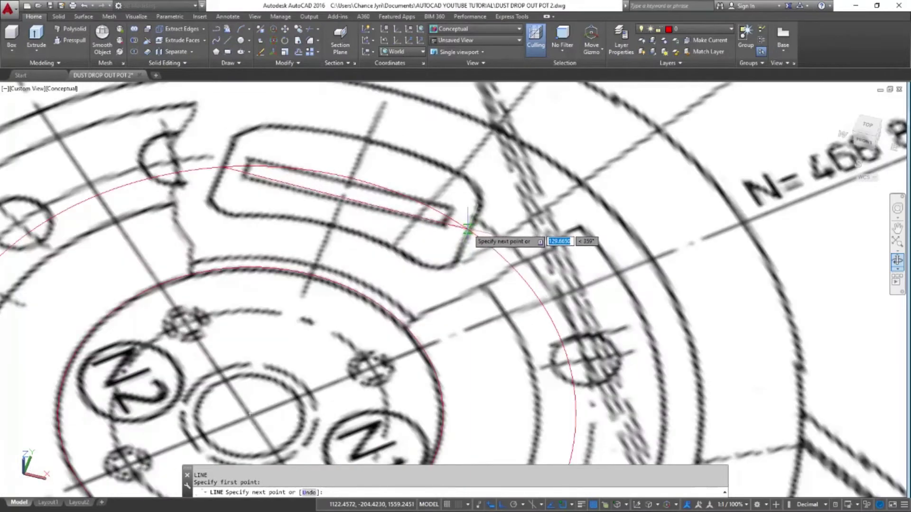
{"action": "left_click", "coordinate": [469, 232]}
{"action": "key", "text": "Escape"}
Trim the circle so only the arc spanning the curved pad is left
{"action": "type", "text": "tr"}
{"action": "key", "text": "Return"}
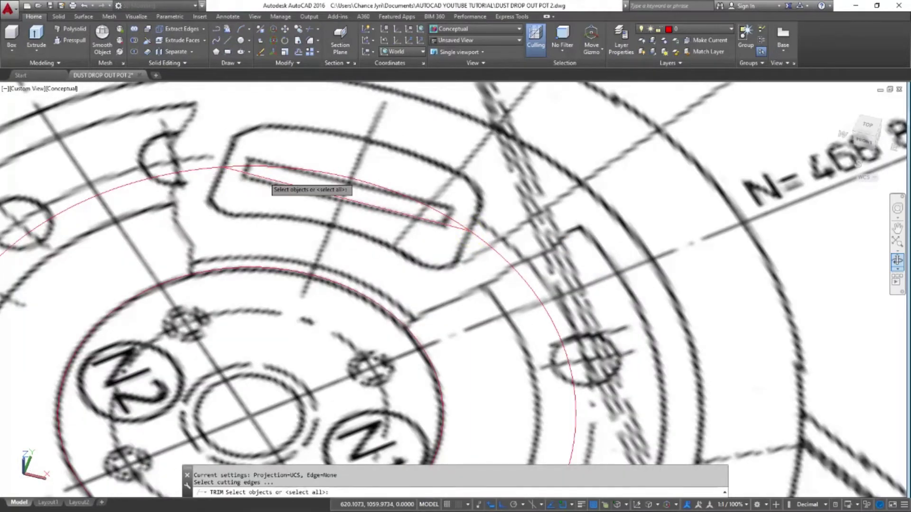
{"action": "key", "text": "Escape"}
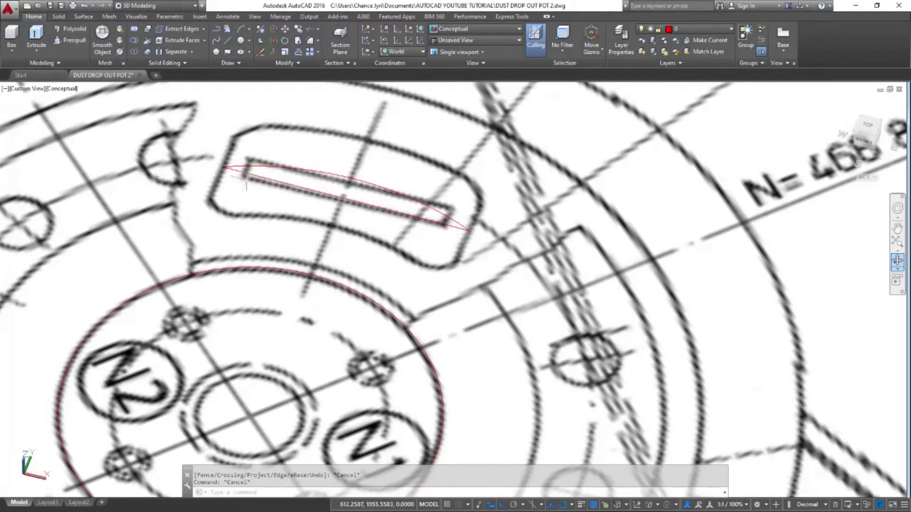
{"action": "type", "text": "dra"}
{"action": "key", "text": "Escape"}
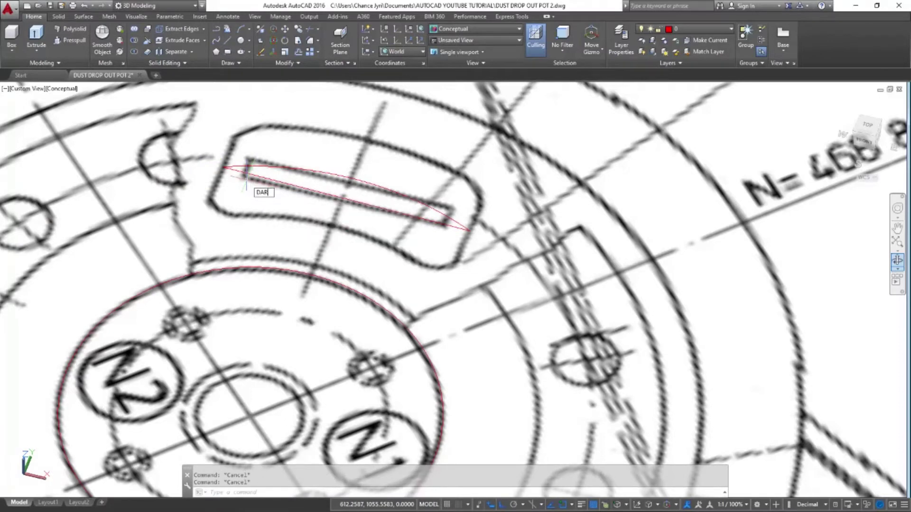
{"action": "key", "text": "Return"}
{"action": "left_click", "coordinate": [246, 168]}
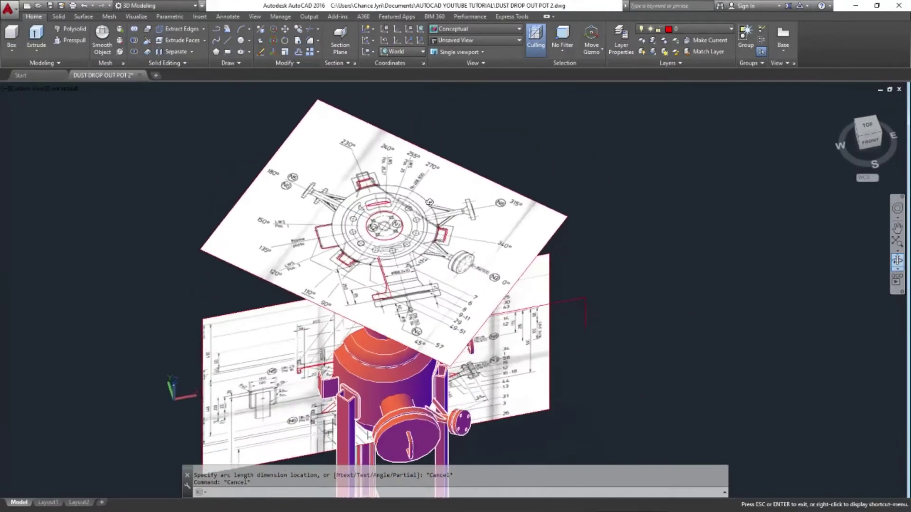
Place the UCS origin at the pad arc's left end and add an arc length dimension above the arc
{"action": "scroll", "coordinate": [424, 204], "scroll_direction": "up", "scroll_amount": 3}
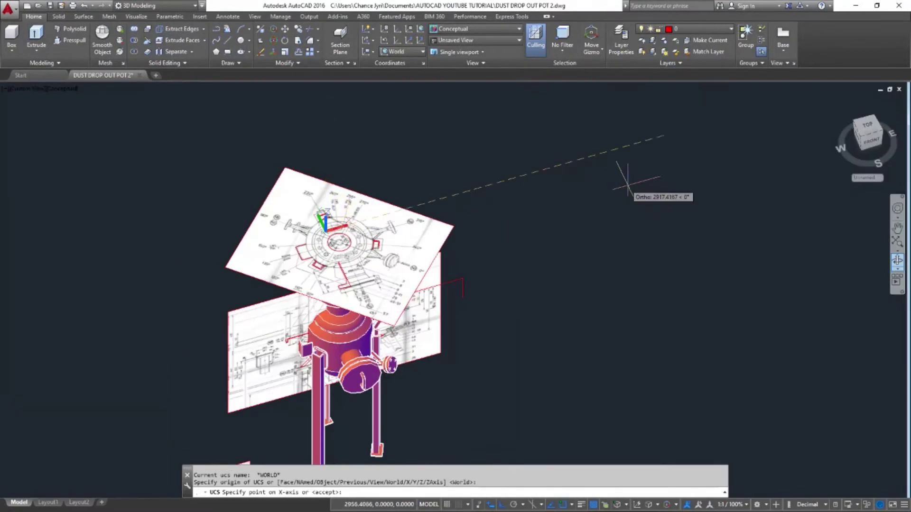
{"action": "left_click", "coordinate": [203, 142]}
{"action": "key", "text": "Return"}
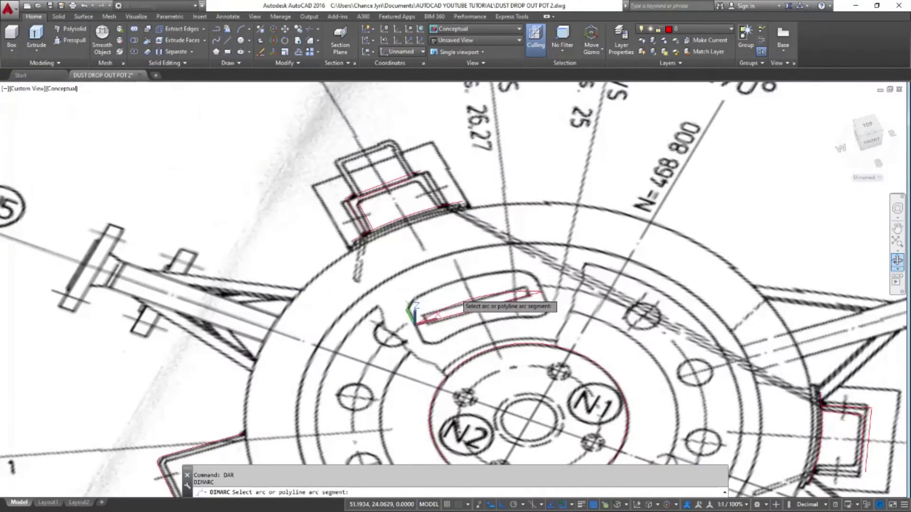
{"action": "left_click", "coordinate": [464, 301]}
{"action": "scroll", "coordinate": [451, 273], "scroll_direction": "up", "scroll_amount": 5}
{"action": "left_click", "coordinate": [452, 273]}
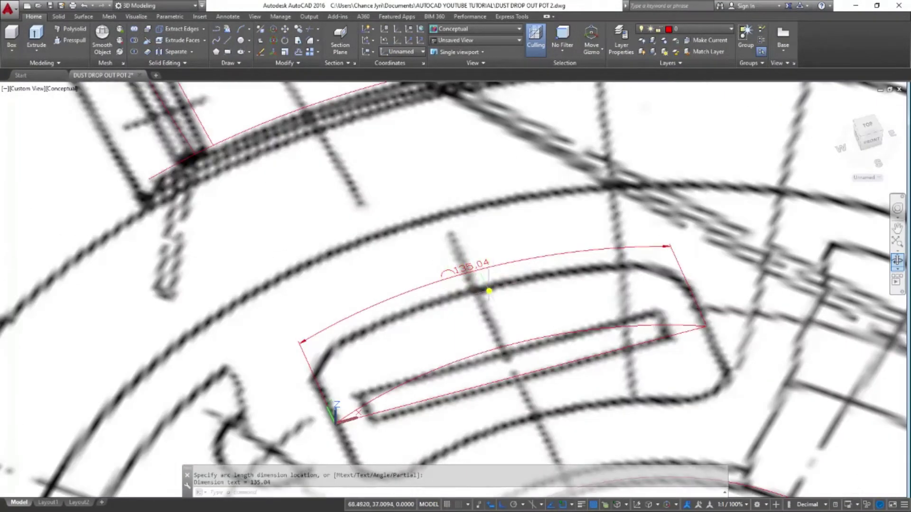
{"action": "left_click", "coordinate": [489, 291]}
Set the visual style to 2D Wireframe to see the lug and domed head section in the elevation drawing
{"action": "scroll", "coordinate": [488, 291], "scroll_direction": "down", "scroll_amount": 15}
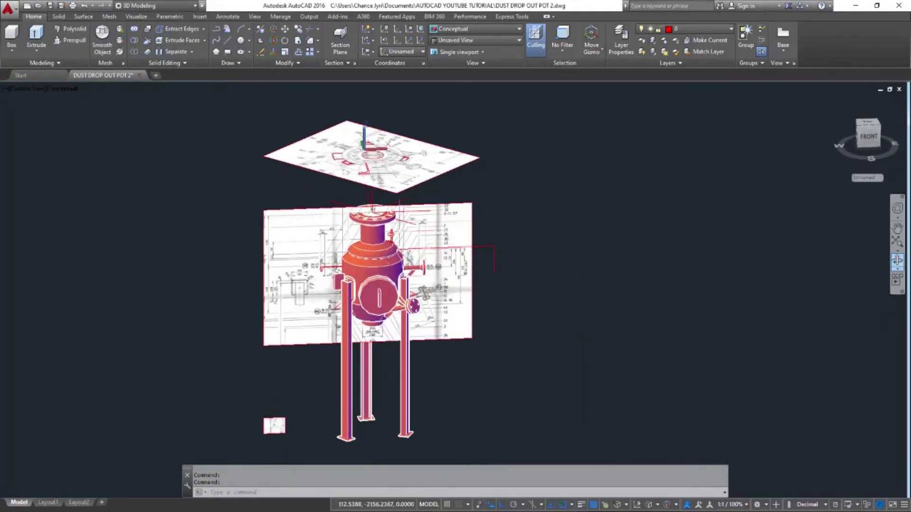
{"action": "scroll", "coordinate": [396, 248], "scroll_direction": "up", "scroll_amount": 10}
{"action": "type", "text": "vs"}
{"action": "key", "text": "Return"}
{"action": "type", "text": "2"}
{"action": "key", "text": "Return"}
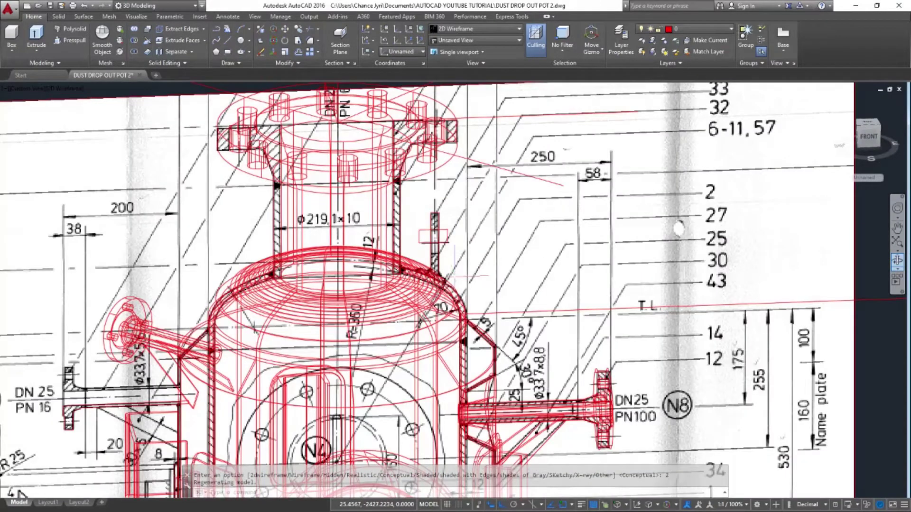
{"action": "scroll", "coordinate": [454, 275], "scroll_direction": "up", "scroll_amount": 5}
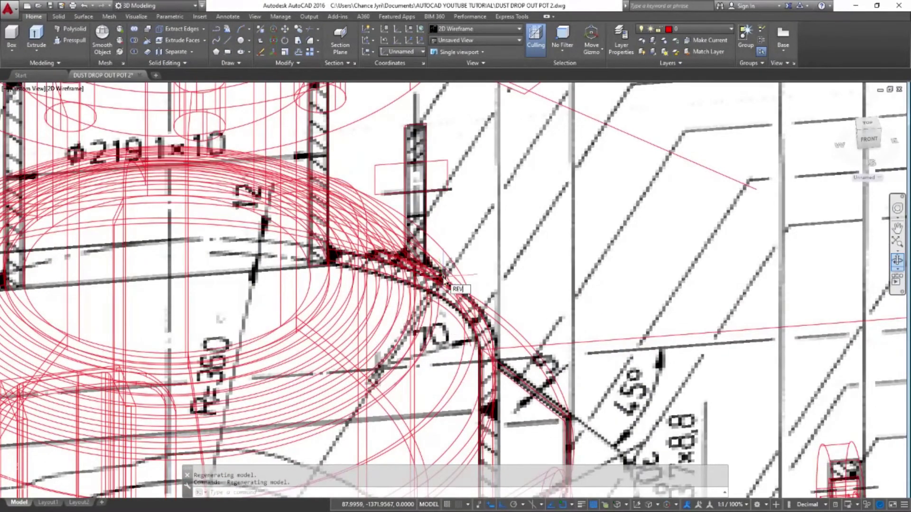
{"action": "type", "text": "REV"}
{"action": "key", "text": "Return"}
{"action": "scroll", "coordinate": [356, 243], "scroll_direction": "up", "scroll_amount": 4}
{"action": "left_click", "coordinate": [340, 225]}
{"action": "scroll", "coordinate": [344, 223], "scroll_direction": "down", "scroll_amount": 10}
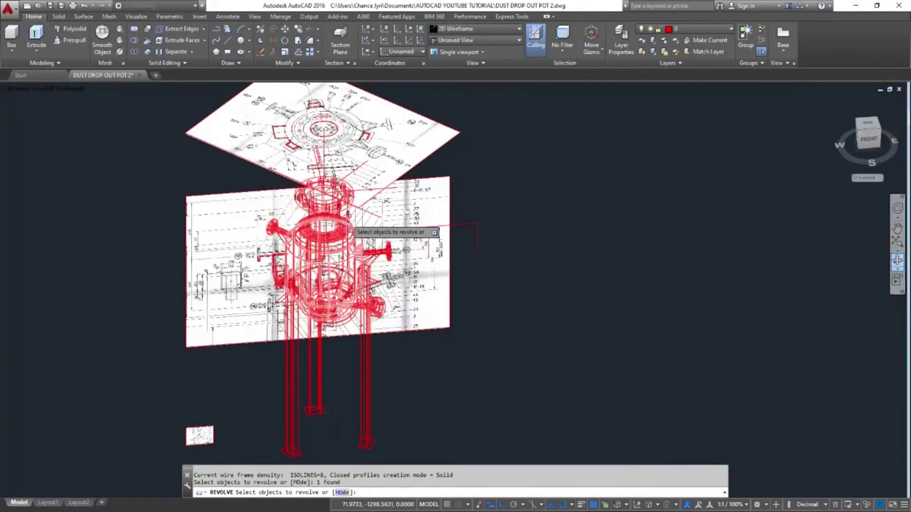
{"action": "key", "text": "Return"}
{"action": "scroll", "coordinate": [349, 213], "scroll_direction": "up", "scroll_amount": 8}
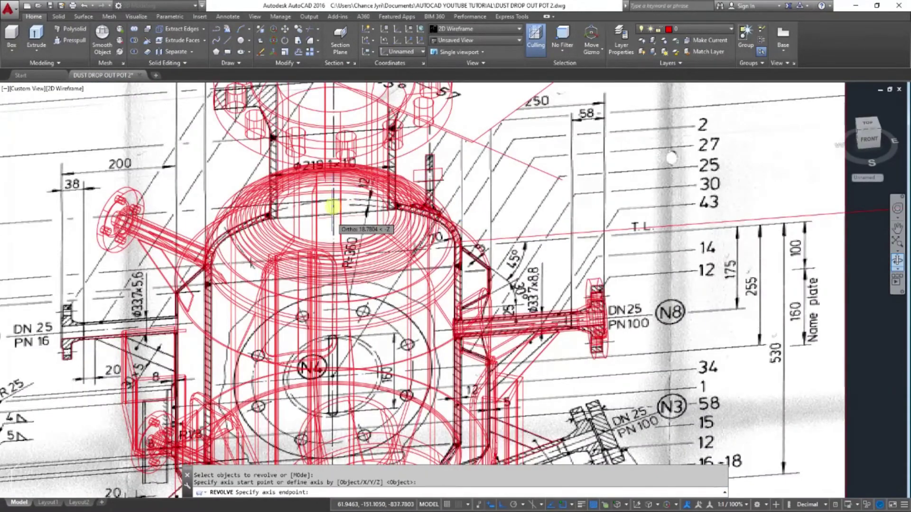
{"action": "scroll", "coordinate": [333, 223], "scroll_direction": "up", "scroll_amount": 4}
{"action": "left_click", "coordinate": [349, 234]}
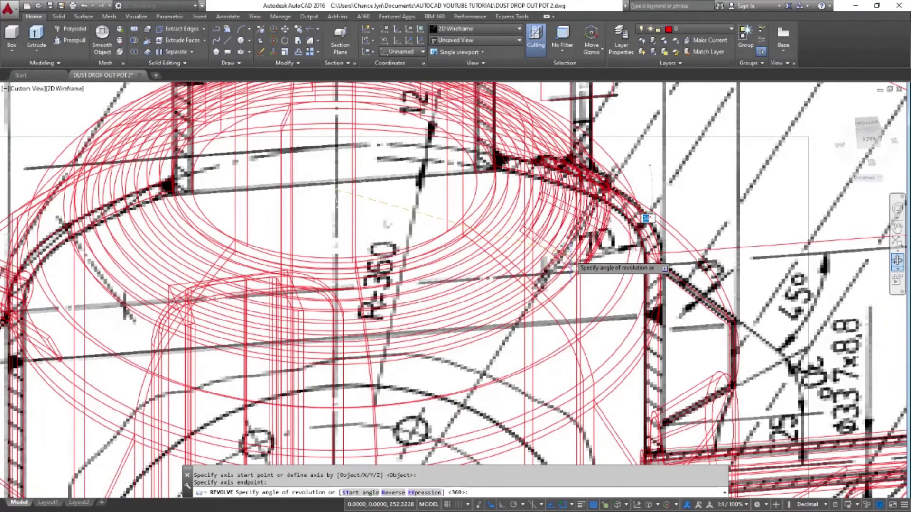
{"action": "key", "text": "Escape"}
Draw two lines in the plan drawing from the vessel centre to the two ends of the curved pad's arc
{"action": "scroll", "coordinate": [570, 261], "scroll_direction": "down", "scroll_amount": 6}
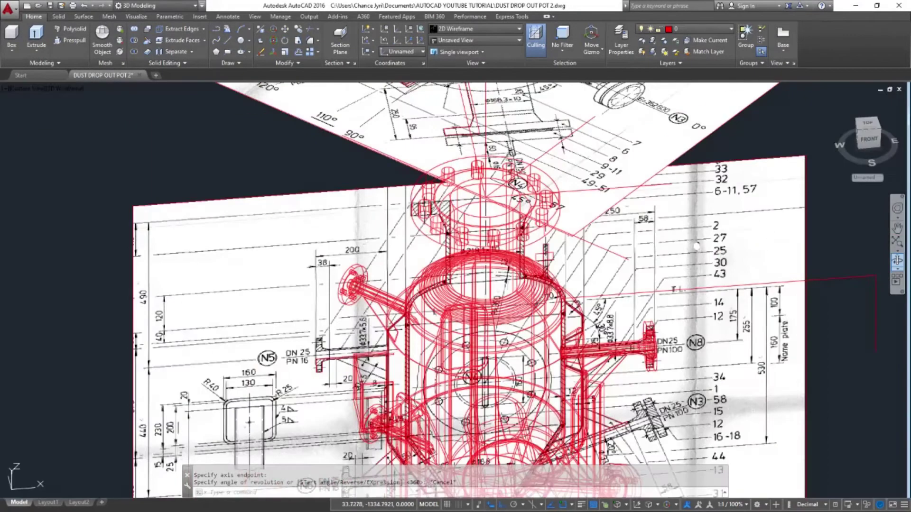
{"action": "middle_click_drag", "start_coordinate": [498, 157], "coordinate": [474, 313], "text": "shift"}
{"action": "scroll", "coordinate": [465, 280], "scroll_direction": "up", "scroll_amount": 4}
{"action": "middle_click_drag", "start_coordinate": [470, 282], "coordinate": [370, 284], "text": "shift"}
{"action": "scroll", "coordinate": [474, 231], "scroll_direction": "up", "scroll_amount": 3}
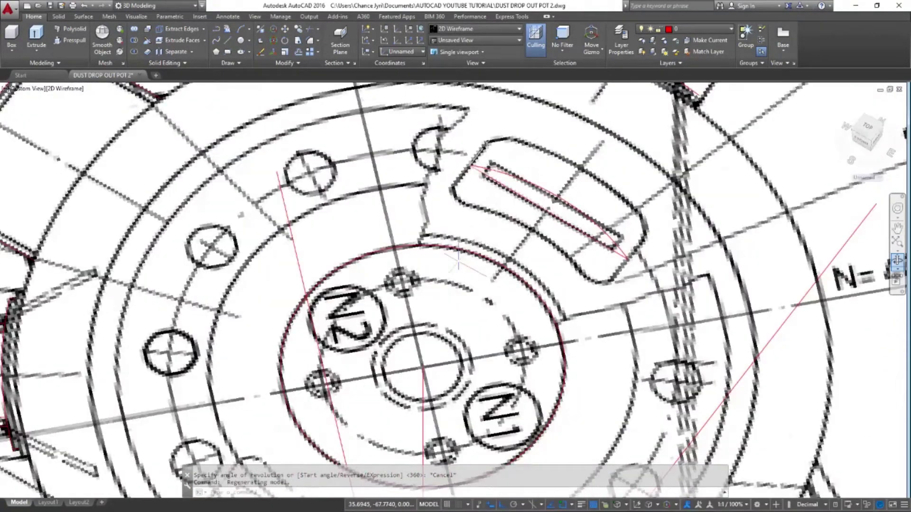
{"action": "type", "text": "l"}
{"action": "key", "text": "Return"}
{"action": "left_click", "coordinate": [469, 165]}
{"action": "key", "text": "Return"}
{"action": "key", "text": "Return"}
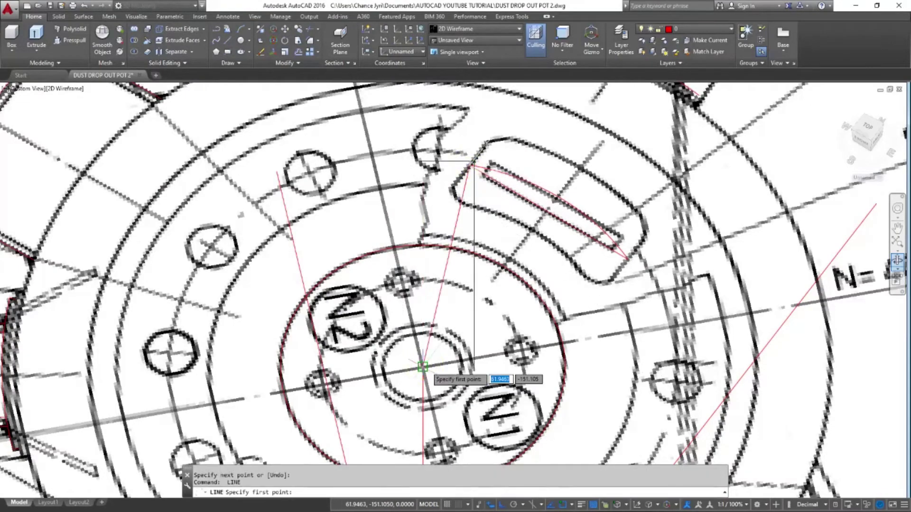
{"action": "left_click", "coordinate": [627, 260]}
{"action": "key", "text": "Return"}
Add an angular dimension between the two lines running from the vessel centre to the pad arc's ends
{"action": "type", "text": "dan"}
{"action": "key", "text": "Return"}
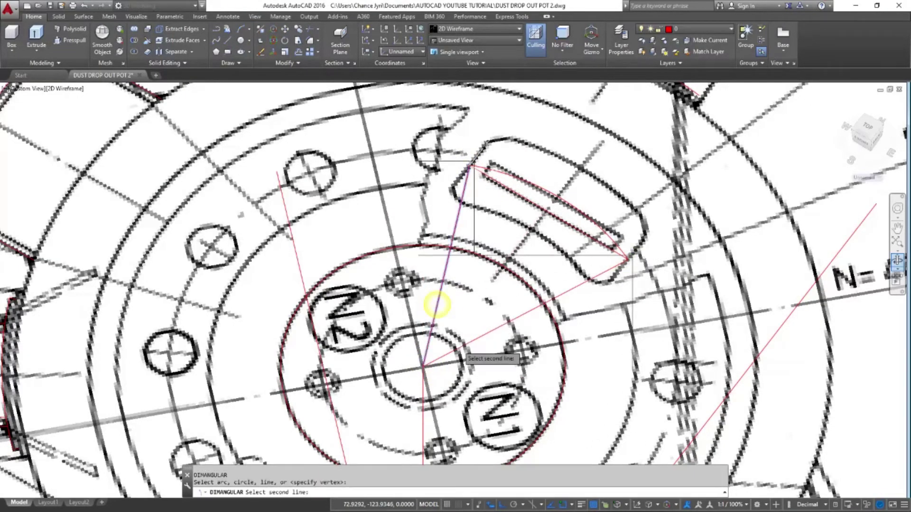
{"action": "left_click", "coordinate": [459, 351]}
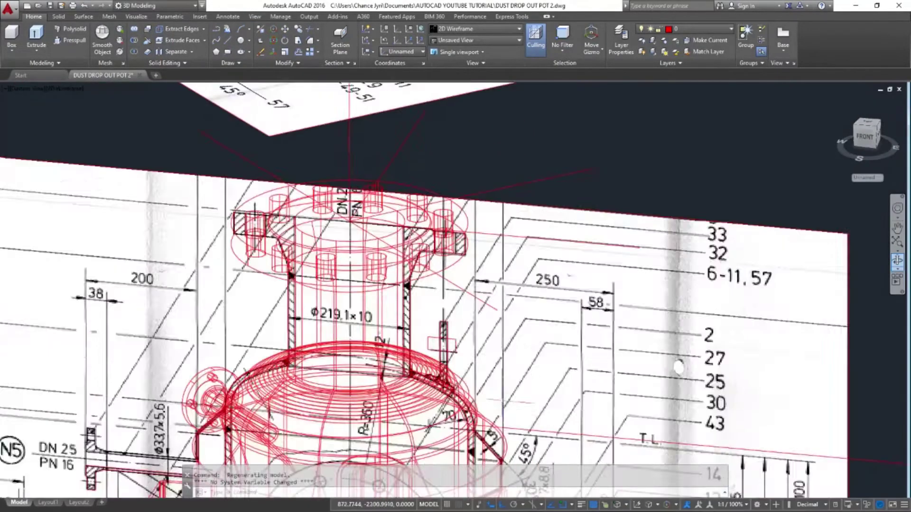
Revolve the curved pad's section on the domed head 47° about the vessel's vertical centre axis
{"action": "middle_click_drag", "start_coordinate": [494, 372], "coordinate": [488, 327]}
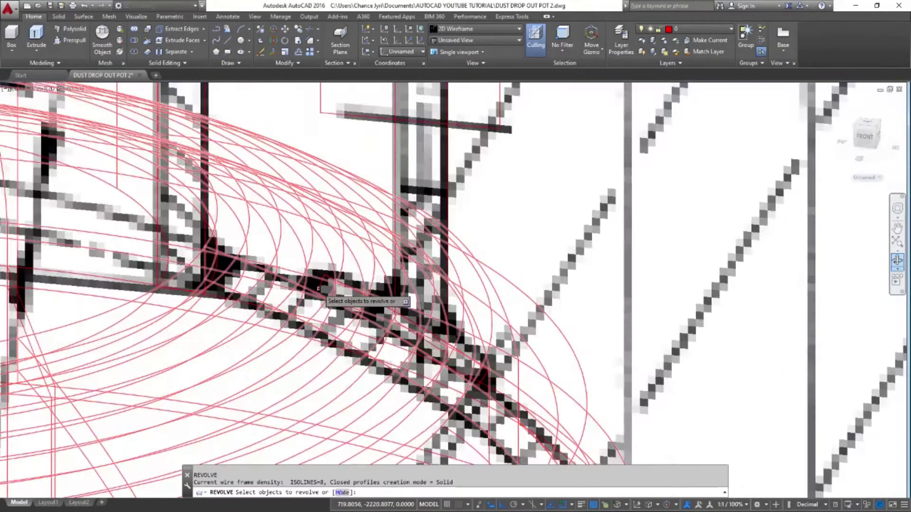
{"action": "left_click", "coordinate": [326, 275]}
{"action": "left_click", "coordinate": [320, 278]}
{"action": "scroll", "coordinate": [319, 278], "scroll_direction": "down", "scroll_amount": 4}
{"action": "key", "text": "Return"}
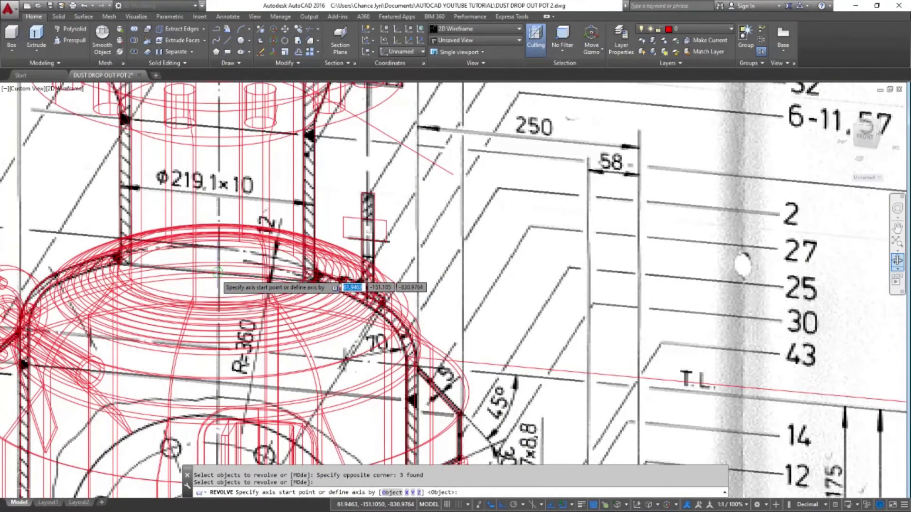
{"action": "scroll", "coordinate": [213, 327], "scroll_direction": "up", "scroll_amount": 4}
{"action": "scroll", "coordinate": [246, 396], "scroll_direction": "down", "scroll_amount": 3}
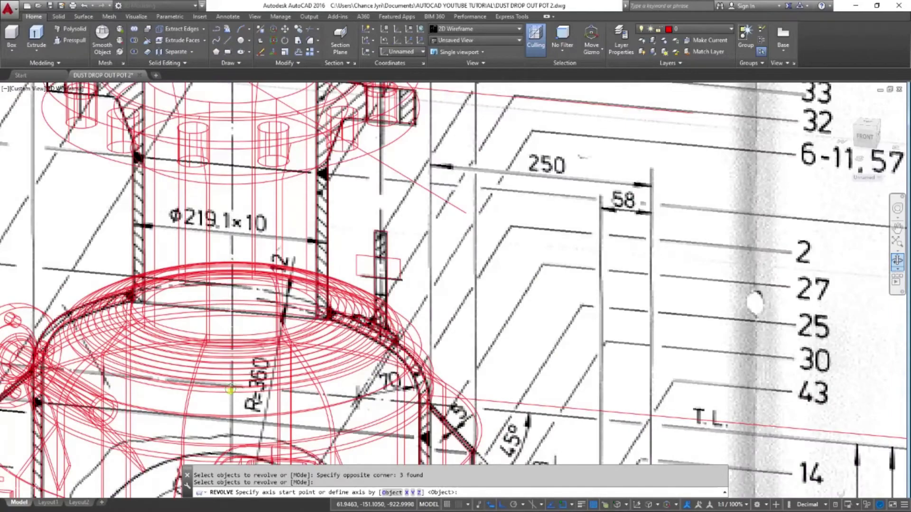
{"action": "scroll", "coordinate": [285, 333], "scroll_direction": "up", "scroll_amount": 5}
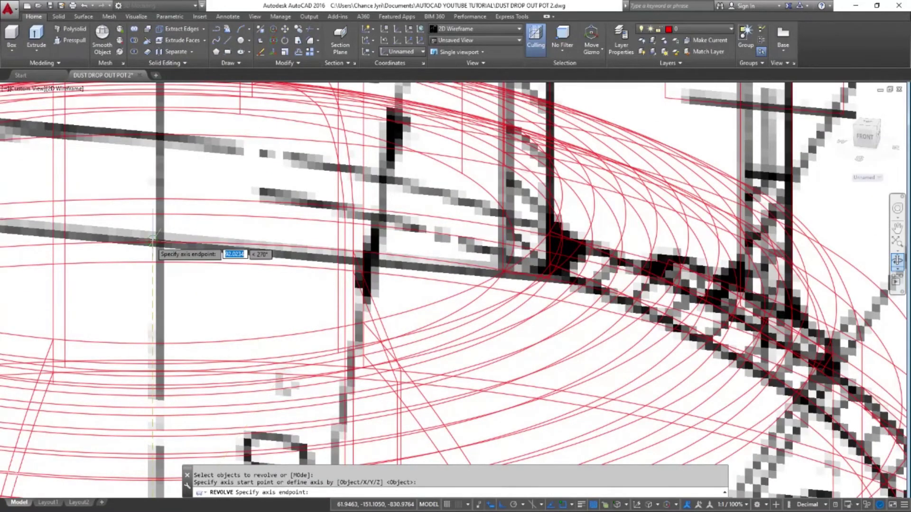
{"action": "left_click", "coordinate": [153, 242]}
{"action": "scroll", "coordinate": [171, 275], "scroll_direction": "down", "scroll_amount": 3}
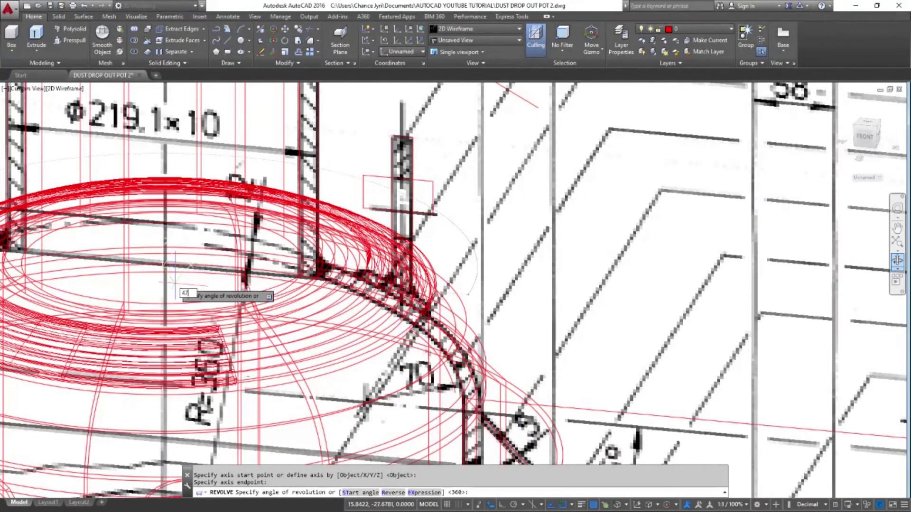
{"action": "key", "text": "Return"}
Try to fillet the inner corner edge at the end face of the revolved pad
{"action": "scroll", "coordinate": [336, 238], "scroll_direction": "down", "scroll_amount": 3}
{"action": "middle_click_drag", "start_coordinate": [759, 250], "coordinate": [753, 291], "text": "shift"}
{"action": "scroll", "coordinate": [370, 285], "scroll_direction": "down", "scroll_amount": 8}
{"action": "middle_click_drag", "start_coordinate": [365, 142], "coordinate": [370, 214]}
{"action": "scroll", "coordinate": [340, 161], "scroll_direction": "up", "scroll_amount": 8}
{"action": "scroll", "coordinate": [376, 366], "scroll_direction": "down", "scroll_amount": 5}
{"action": "scroll", "coordinate": [376, 365], "scroll_direction": "up", "scroll_amount": 10}
{"action": "type", "text": "f"}
{"action": "key", "text": "Return"}
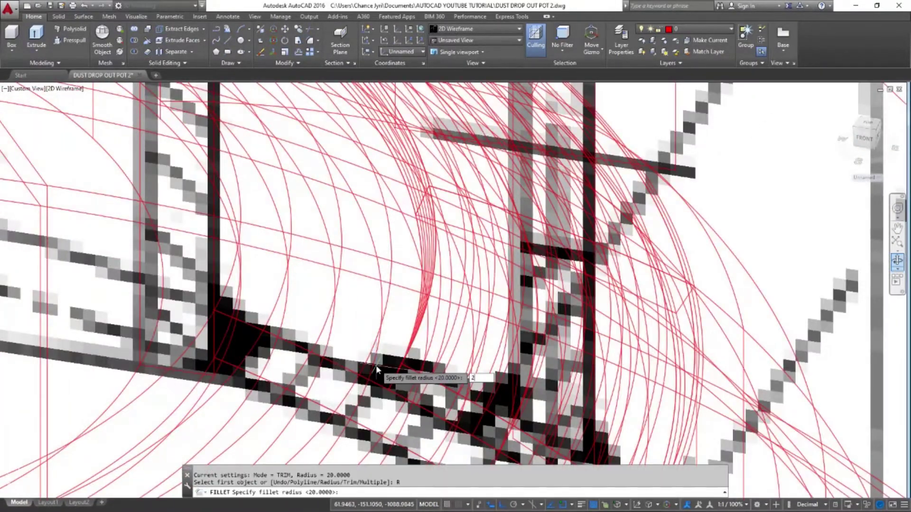
{"action": "middle_click_drag", "start_coordinate": [388, 352], "coordinate": [455, 329], "text": "shift"}
{"action": "left_click", "coordinate": [397, 333]}
{"action": "scroll", "coordinate": [346, 280], "scroll_direction": "up", "scroll_amount": 2}
{"action": "left_click", "coordinate": [273, 134]}
{"action": "key", "text": "Return"}
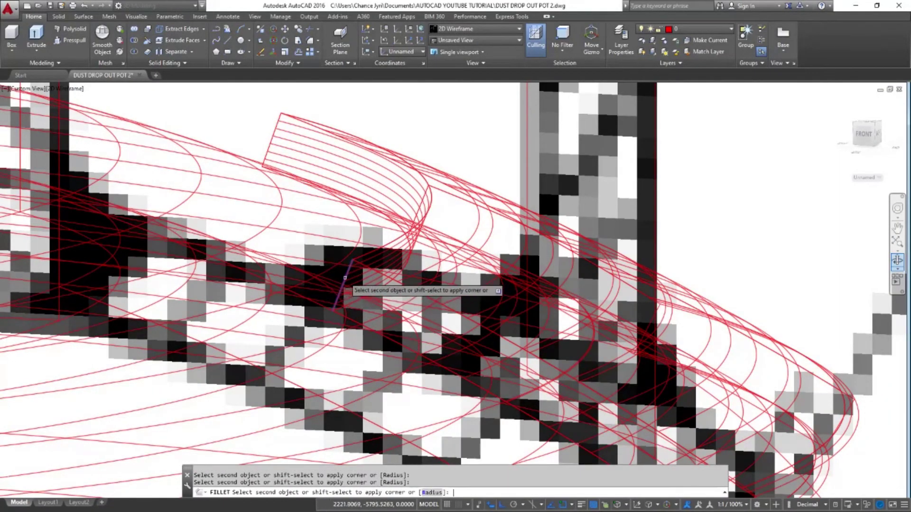
{"action": "key", "text": "Escape"}
{"action": "key", "text": "Return"}
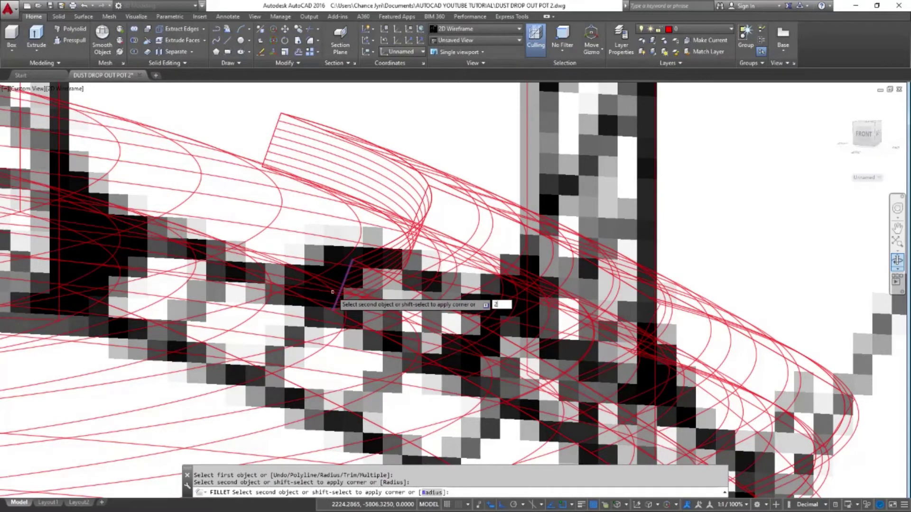
{"action": "key", "text": "Escape"}
{"action": "key", "text": "Return"}
{"action": "type", "text": "r"}
{"action": "key", "text": "Return"}
{"action": "key", "text": "Return"}
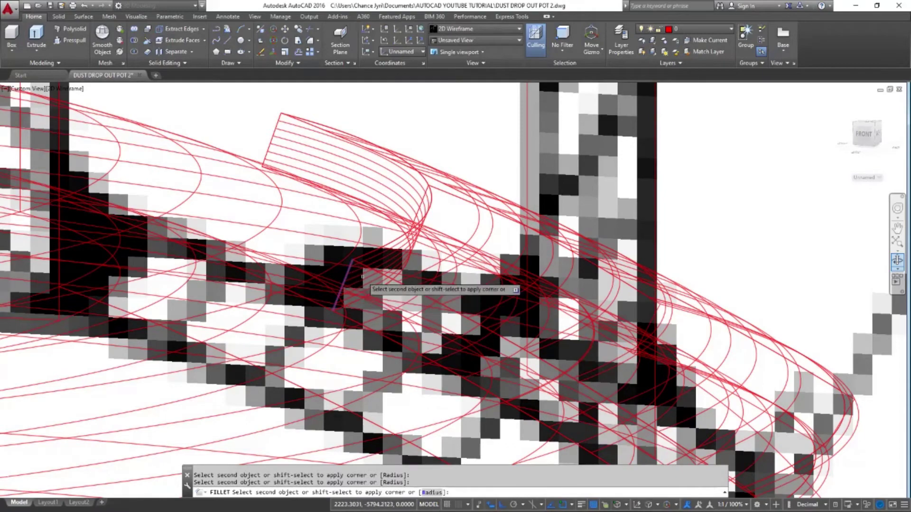
{"action": "key", "text": "Escape"}
{"action": "key", "text": "Escape"}
{"action": "scroll", "coordinate": [309, 132], "scroll_direction": "down", "scroll_amount": 5}
{"action": "scroll", "coordinate": [309, 143], "scroll_direction": "up", "scroll_amount": 1}
{"action": "key", "text": "Escape"}
{"action": "key", "text": "Escape"}
{"action": "scroll", "coordinate": [305, 144], "scroll_direction": "up", "scroll_amount": 4}
{"action": "scroll", "coordinate": [354, 232], "scroll_direction": "down", "scroll_amount": 2}
{"action": "type", "text": "f"}
{"action": "key", "text": "Return"}
{"action": "type", "text": "r"}
{"action": "key", "text": "Return"}
{"action": "key", "text": "Return"}
{"action": "left_click", "coordinate": [251, 154]}
{"action": "key", "text": "Return"}
{"action": "key", "text": "Return"}
{"action": "key", "text": "Escape"}
{"action": "key", "text": "Escape"}
Turn off the ATTACHED FILE layer to clear the reference drawings from around the pad
{"action": "scroll", "coordinate": [281, 153], "scroll_direction": "down", "scroll_amount": 5}
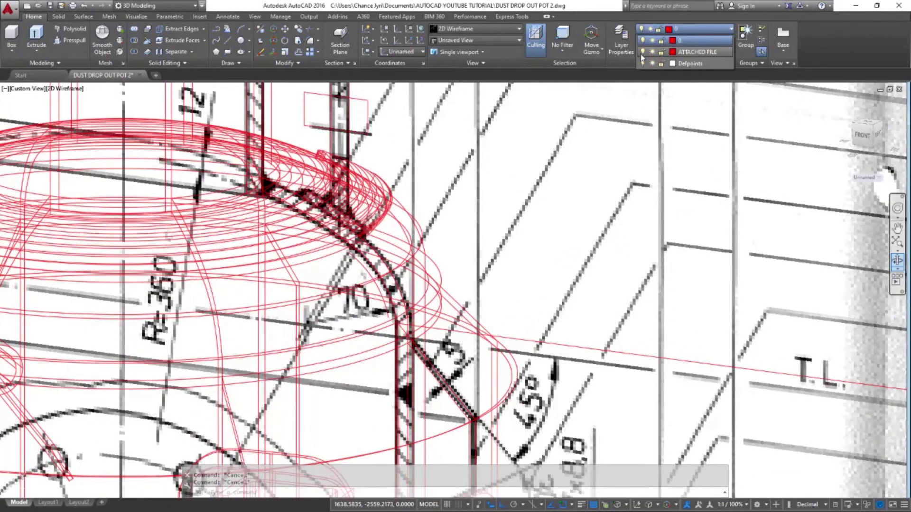
{"action": "left_click", "coordinate": [643, 51]}
{"action": "middle_click_drag", "start_coordinate": [343, 164], "coordinate": [394, 215], "text": "shift"}
{"action": "scroll", "coordinate": [324, 204], "scroll_direction": "up", "scroll_amount": 7}
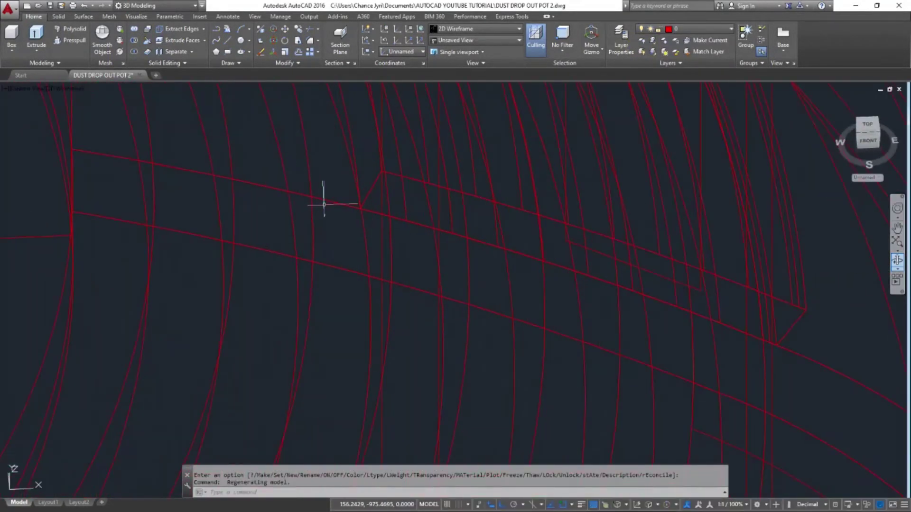
{"action": "type", "text": "f"}
{"action": "key", "text": "Return"}
{"action": "type", "text": "r"}
{"action": "key", "text": "Return"}
{"action": "key", "text": "Return"}
{"action": "left_click", "coordinate": [374, 188]}
{"action": "key", "text": "Escape"}
Delete the leftover profile line lying on the inner edge of the pad's end face
{"action": "left_click", "coordinate": [370, 193]}
{"action": "key", "text": "Delete"}
{"action": "left_click", "coordinate": [795, 321]}
{"action": "key", "text": "Escape"}
{"action": "left_click", "coordinate": [786, 304]}
Set the fillet radius and round the inner corner edge at the pad's end face
{"action": "type", "text": "f"}
{"action": "key", "text": "Return"}
{"action": "type", "text": "r"}
{"action": "key", "text": "Return"}
{"action": "key", "text": "Return"}
{"action": "left_click", "coordinate": [374, 190]}
{"action": "key", "text": "Return"}
{"action": "key", "text": "Return"}
Fillet two more corner edges of the curved pad with the same radius
{"action": "scroll", "coordinate": [408, 256], "scroll_direction": "down", "scroll_amount": 8}
{"action": "middle_click_drag", "start_coordinate": [426, 230], "coordinate": [396, 247], "text": "shift"}
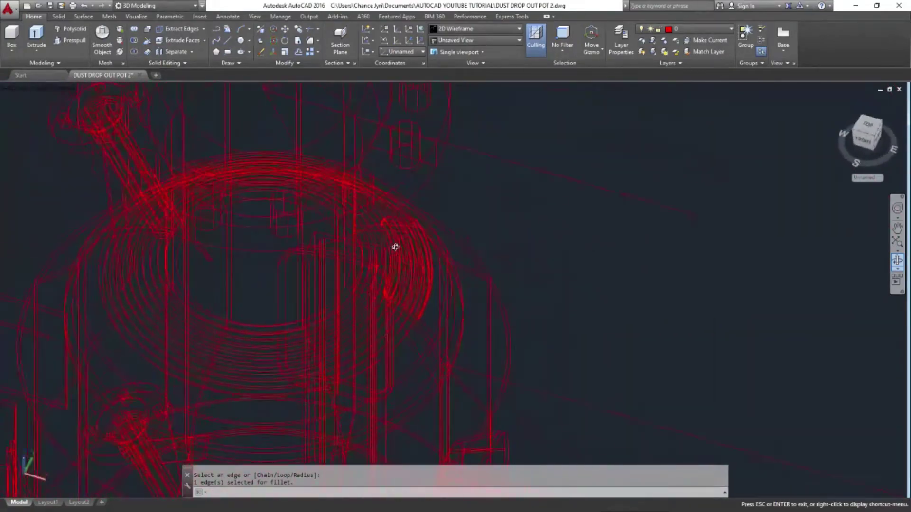
{"action": "scroll", "coordinate": [397, 253], "scroll_direction": "up", "scroll_amount": 8}
{"action": "type", "text": "f"}
{"action": "key", "text": "Return"}
{"action": "left_click", "coordinate": [398, 283]}
{"action": "key", "text": "Return"}
{"action": "key", "text": "Return"}
{"action": "scroll", "coordinate": [407, 316], "scroll_direction": "down", "scroll_amount": 6}
{"action": "middle_click_drag", "start_coordinate": [407, 316], "coordinate": [373, 323], "text": "shift"}
{"action": "type", "text": "f"}
{"action": "key", "text": "Return"}
{"action": "scroll", "coordinate": [403, 295], "scroll_direction": "up", "scroll_amount": 6}
{"action": "left_click", "coordinate": [396, 327]}
{"action": "key", "text": "Return"}
{"action": "key", "text": "Return"}
Try to rotate the lug profile and its crossing rectangle about the head's centre using a reference angle
{"action": "scroll", "coordinate": [345, 289], "scroll_direction": "down", "scroll_amount": 6}
{"action": "middle_click_drag", "start_coordinate": [346, 289], "coordinate": [492, 234], "text": "shift"}
{"action": "scroll", "coordinate": [492, 234], "scroll_direction": "up", "scroll_amount": 5}
{"action": "middle_click_drag", "start_coordinate": [545, 220], "coordinate": [483, 191], "text": "shift"}
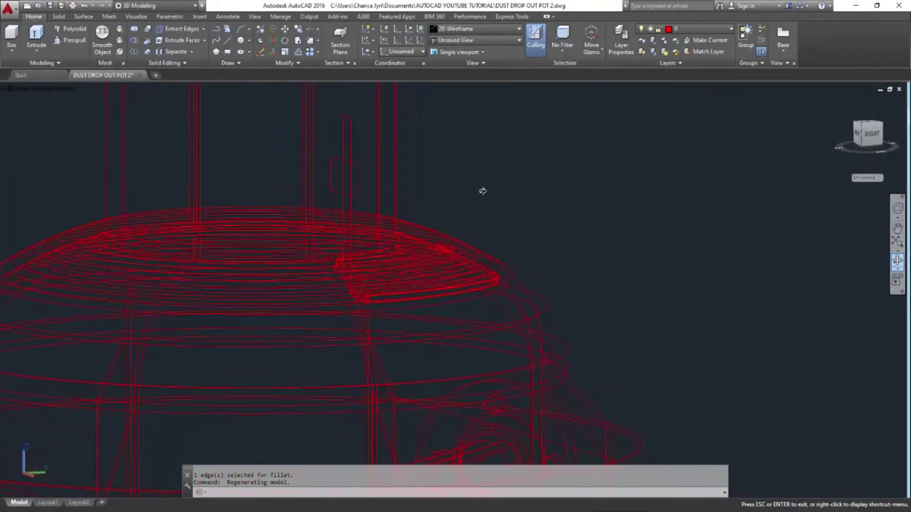
{"action": "middle_click_drag", "start_coordinate": [416, 212], "coordinate": [450, 227], "text": "shift"}
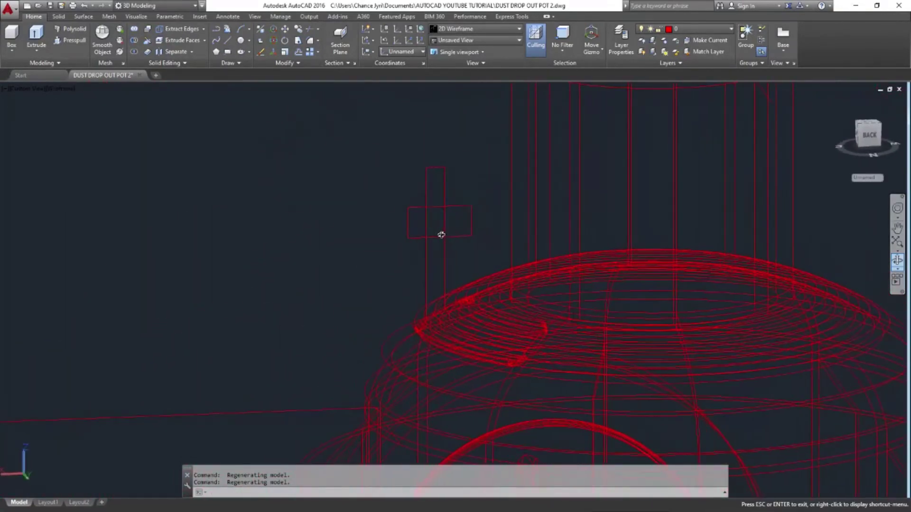
{"action": "type", "text": "ro"}
{"action": "key", "text": "Return"}
{"action": "left_click", "coordinate": [461, 251]}
{"action": "left_click", "coordinate": [406, 192]}
{"action": "key", "text": "Return"}
{"action": "scroll", "coordinate": [650, 243], "scroll_direction": "up", "scroll_amount": 4}
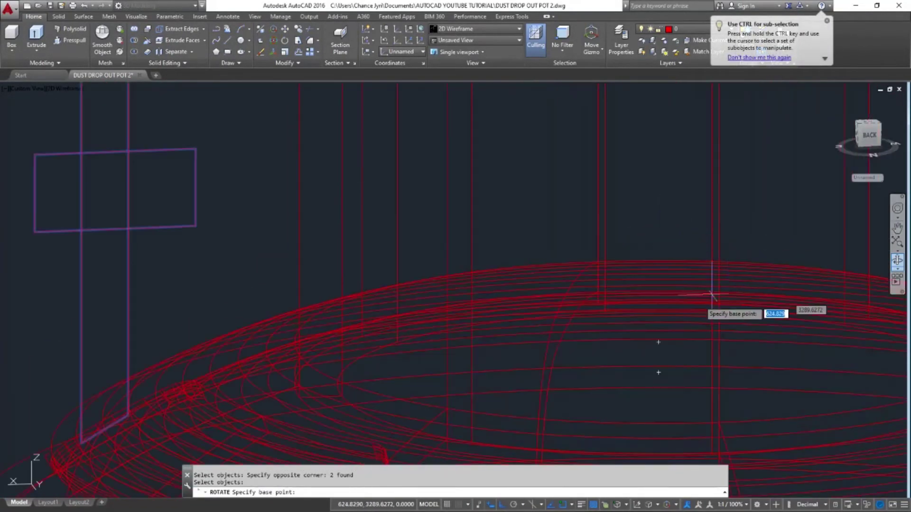
{"action": "left_click", "coordinate": [657, 342]}
{"action": "scroll", "coordinate": [427, 185], "scroll_direction": "down", "scroll_amount": 3}
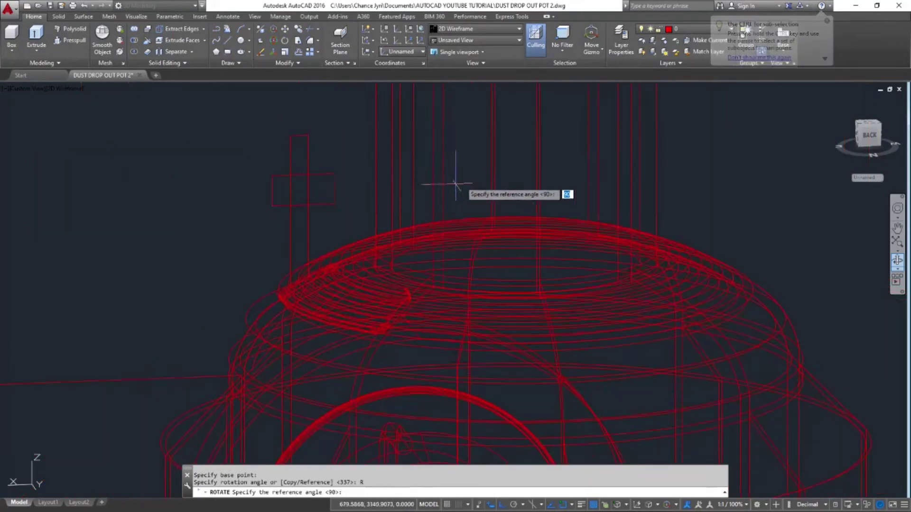
{"action": "left_click", "coordinate": [521, 248]}
{"action": "scroll", "coordinate": [277, 291], "scroll_direction": "up", "scroll_amount": 3}
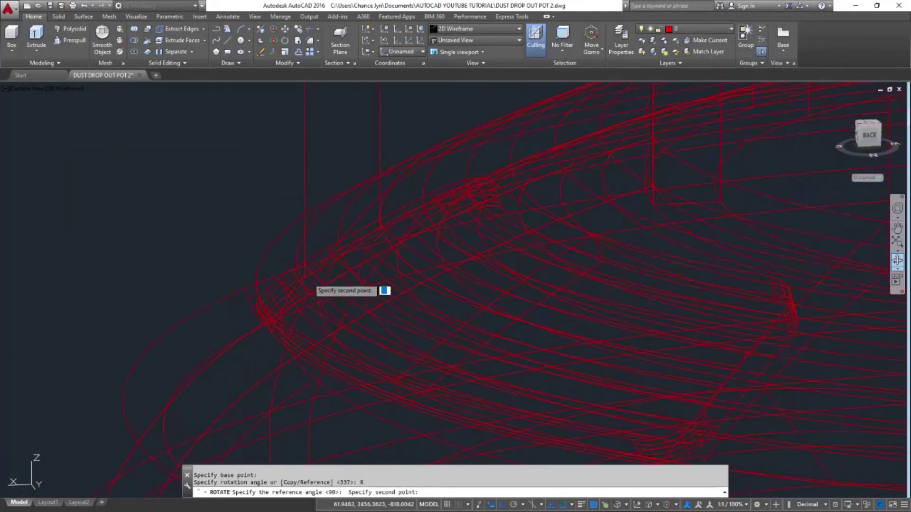
{"action": "scroll", "coordinate": [290, 277], "scroll_direction": "down", "scroll_amount": 5}
{"action": "middle_click_drag", "start_coordinate": [240, 226], "coordinate": [215, 287], "text": "shift"}
{"action": "scroll", "coordinate": [222, 290], "scroll_direction": "up", "scroll_amount": 5}
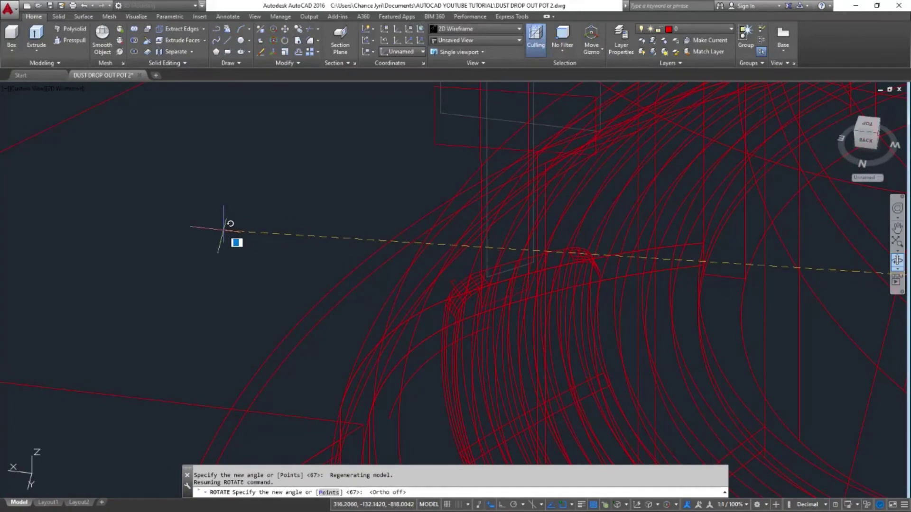
{"action": "scroll", "coordinate": [315, 197], "scroll_direction": "down", "scroll_amount": 5}
{"action": "middle_click_drag", "start_coordinate": [315, 197], "coordinate": [379, 303], "text": "shift"}
{"action": "scroll", "coordinate": [446, 209], "scroll_direction": "up", "scroll_amount": 5}
{"action": "middle_click_drag", "start_coordinate": [376, 334], "coordinate": [401, 322], "text": "shift"}
{"action": "key", "text": "Escape"}
{"action": "key", "text": "Escape"}
Slice the curved pad with a plane through two picked points, keeping both sides
{"action": "type", "text": "sl"}
{"action": "key", "text": "Return"}
{"action": "left_click", "coordinate": [410, 339]}
{"action": "scroll", "coordinate": [415, 318], "scroll_direction": "up", "scroll_amount": 6}
{"action": "key", "text": "Return"}
{"action": "left_click", "coordinate": [411, 253]}
{"action": "left_click", "coordinate": [548, 443]}
{"action": "scroll", "coordinate": [480, 327], "scroll_direction": "down", "scroll_amount": 6}
{"action": "key", "text": "Return"}
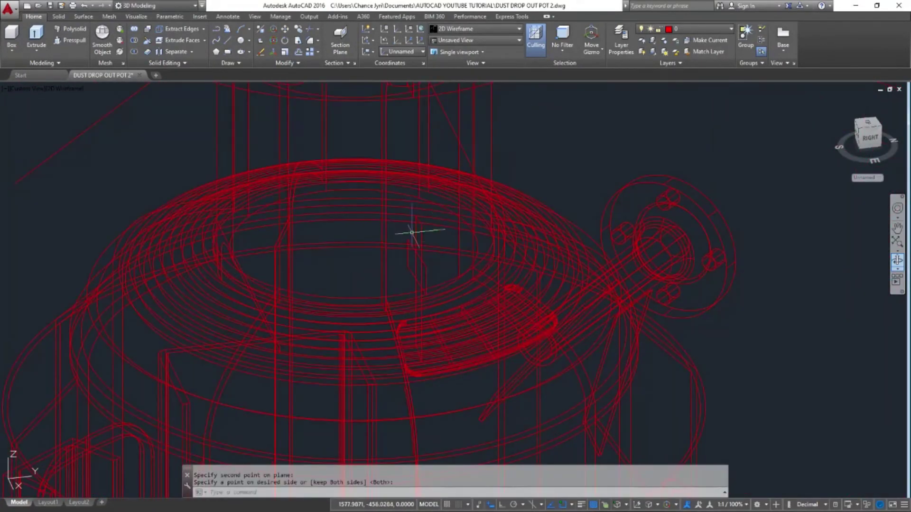
{"action": "type", "text": "ext"}
{"action": "key", "text": "Return"}
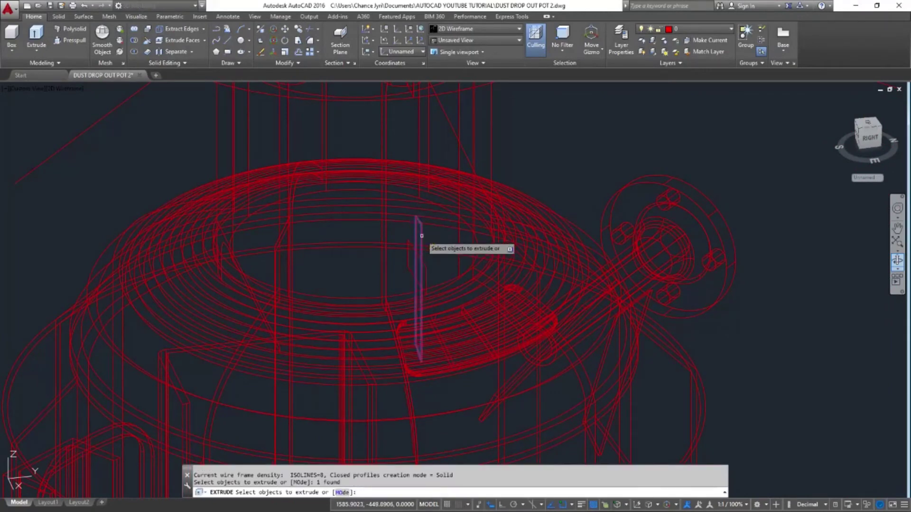
{"action": "left_click", "coordinate": [463, 306]}
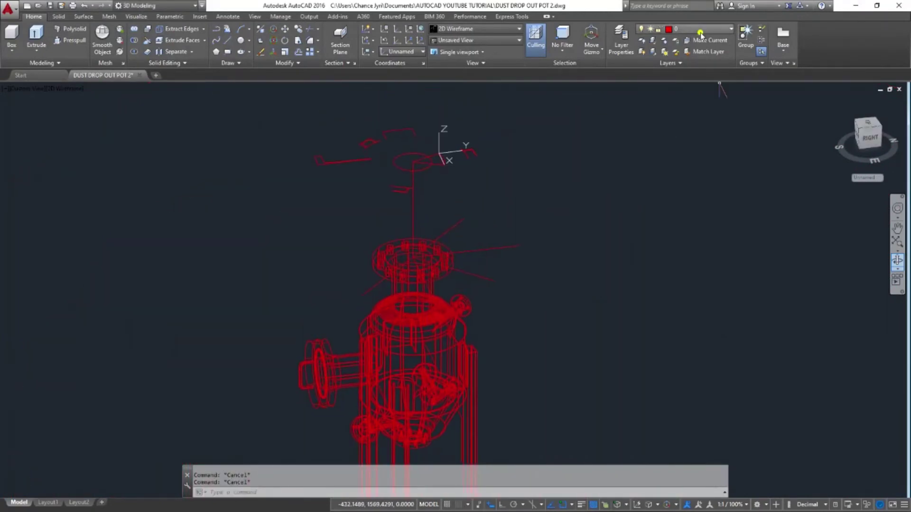
Show the ATTACHED FILE layer to check the plan drawing, and hide it again
{"action": "left_click", "coordinate": [644, 52]}
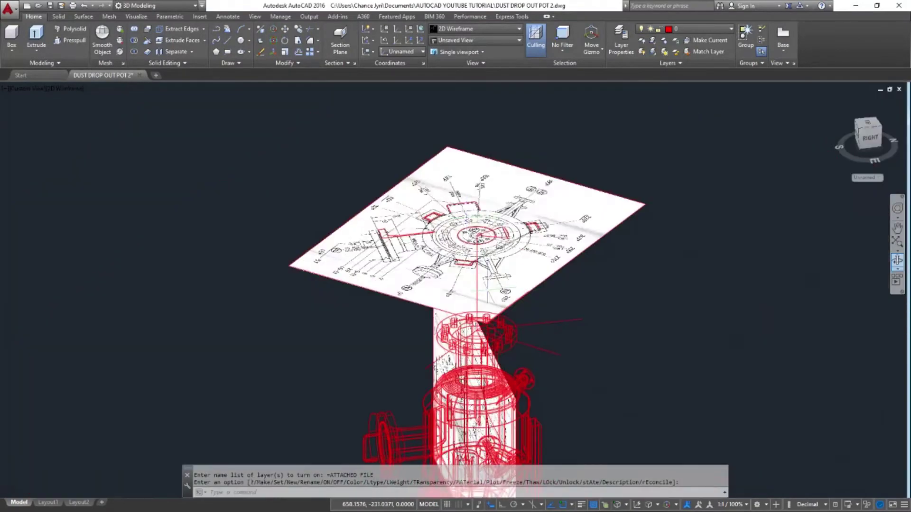
{"action": "middle_click_drag", "start_coordinate": [479, 284], "coordinate": [467, 163], "text": "shift"}
{"action": "scroll", "coordinate": [455, 206], "scroll_direction": "up", "scroll_amount": 5}
{"action": "left_click", "coordinate": [697, 39]}
{"action": "left_click", "coordinate": [643, 52]}
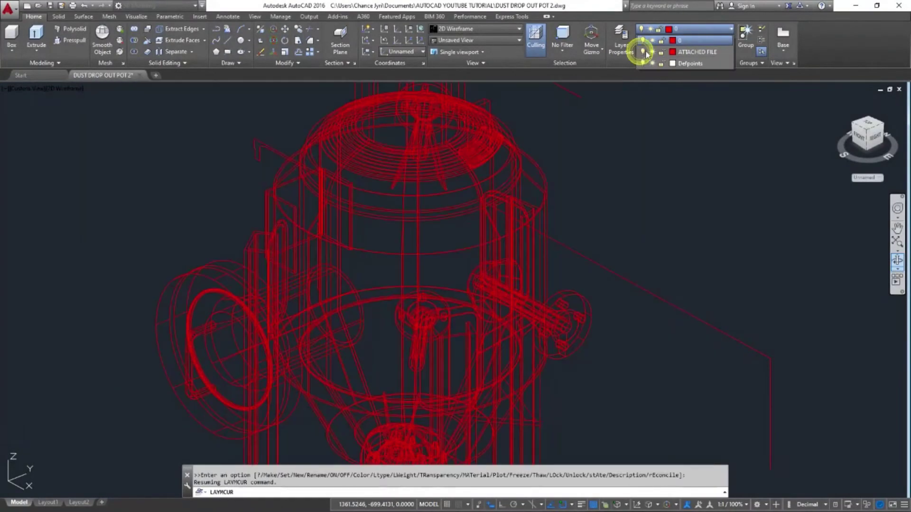
Undo the recent operations back through the extrusion of the lug profile
{"action": "scroll", "coordinate": [485, 213], "scroll_direction": "up", "scroll_amount": 5}
{"action": "key", "text": "Escape"}
{"action": "key", "text": "Escape"}
{"action": "scroll", "coordinate": [486, 214], "scroll_direction": "down", "scroll_amount": 3}
{"action": "middle_click_drag", "start_coordinate": [502, 257], "coordinate": [478, 209], "text": "shift"}
{"action": "scroll", "coordinate": [516, 247], "scroll_direction": "down", "scroll_amount": 5}
{"action": "scroll", "coordinate": [512, 137], "scroll_direction": "up", "scroll_amount": 6}
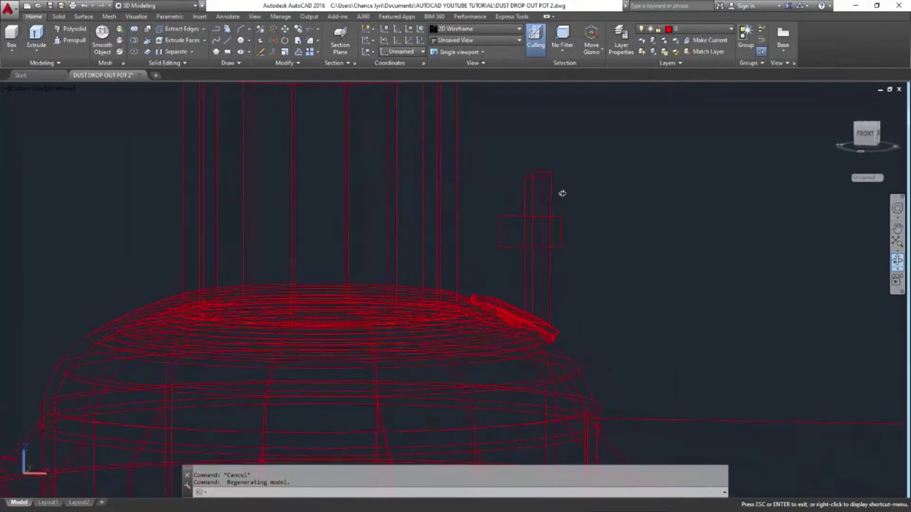
{"action": "middle_click_drag", "start_coordinate": [574, 187], "coordinate": [524, 226], "text": "shift"}
{"action": "key", "text": "ctrl+z"}
{"action": "key", "text": "ctrl+z"}
{"action": "key", "text": "ctrl+z"}
{"action": "key", "text": "ctrl+z"}
{"action": "key", "text": "ctrl+z"}
{"action": "key", "text": "ctrl+z"}
{"action": "key", "text": "ctrl+z"}
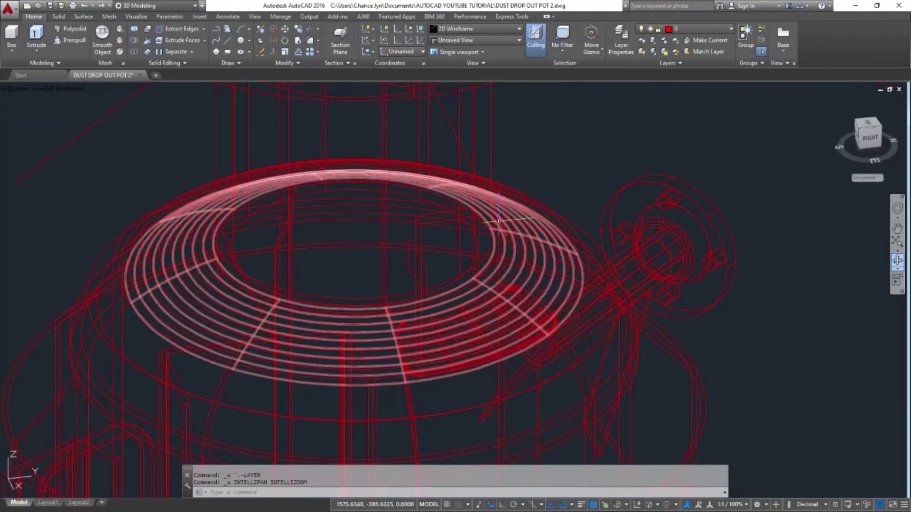
{"action": "scroll", "coordinate": [433, 235], "scroll_direction": "down", "scroll_amount": 3}
{"action": "middle_click_drag", "start_coordinate": [436, 239], "coordinate": [477, 225], "text": "shift"}
Revolve the lug profile about the vessel's vertical centre axis to form half of the curved lug plate
{"action": "type", "text": "rev"}
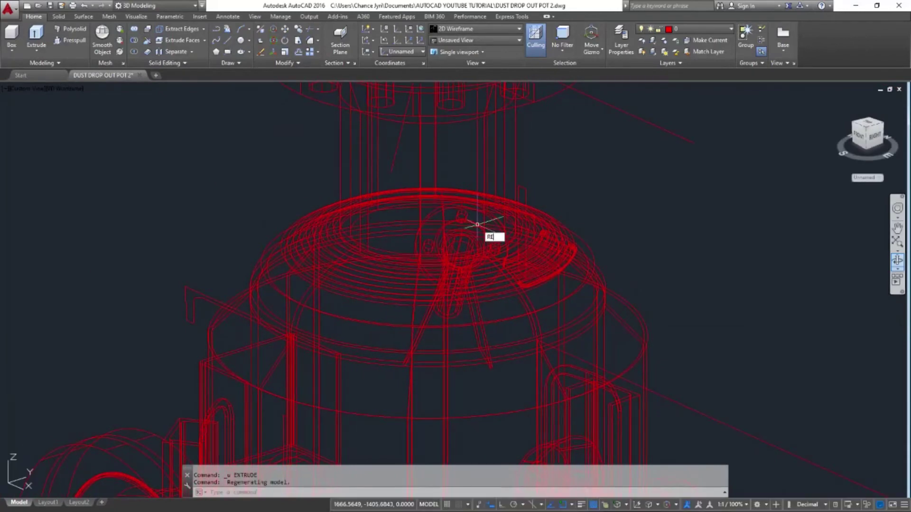
{"action": "key", "text": "Return"}
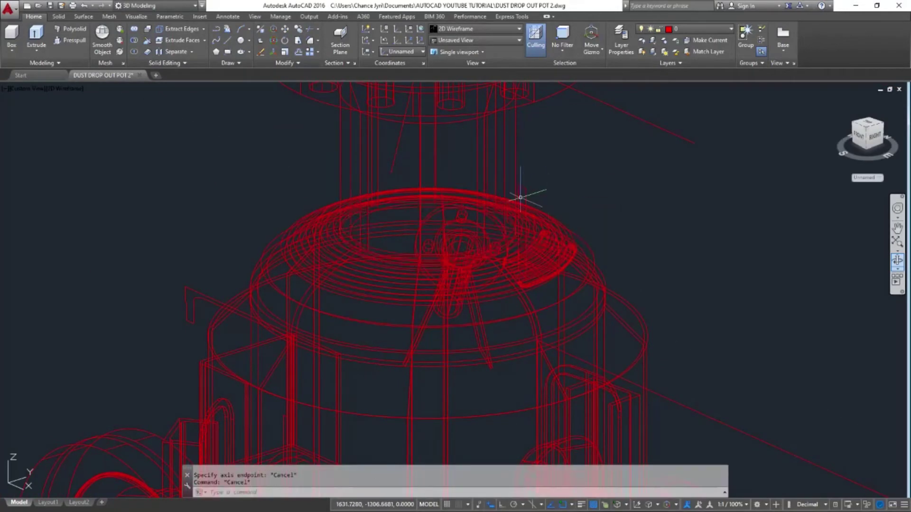
{"action": "scroll", "coordinate": [524, 197], "scroll_direction": "up", "scroll_amount": 2}
{"action": "left_click", "coordinate": [531, 183]}
{"action": "key", "text": "Return"}
{"action": "scroll", "coordinate": [335, 309], "scroll_direction": "down", "scroll_amount": 4}
{"action": "scroll", "coordinate": [347, 332], "scroll_direction": "up", "scroll_amount": 2}
{"action": "left_click", "coordinate": [349, 272]}
{"action": "scroll", "coordinate": [365, 359], "scroll_direction": "down", "scroll_amount": 4}
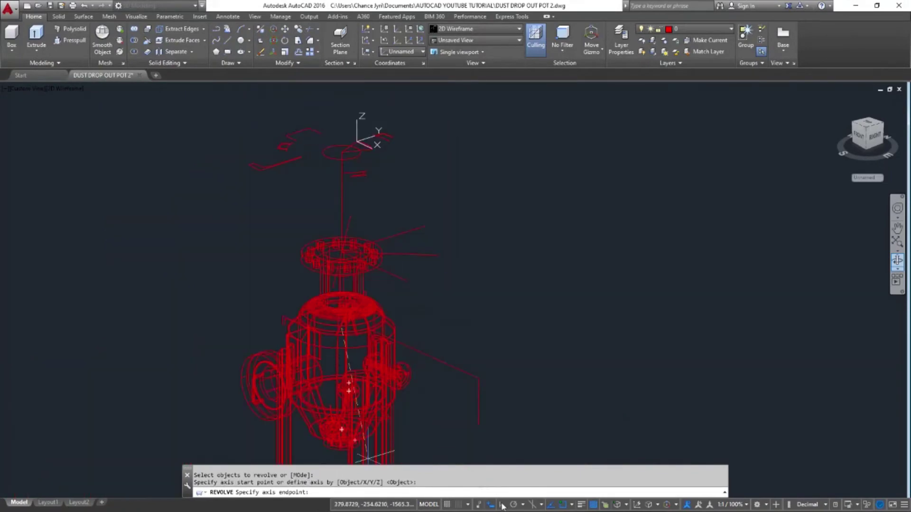
{"action": "left_click", "coordinate": [343, 106]}
{"action": "scroll", "coordinate": [408, 332], "scroll_direction": "up", "scroll_amount": 4}
{"action": "scroll", "coordinate": [240, 326], "scroll_direction": "up", "scroll_amount": 3}
{"action": "key", "text": "Return"}
{"action": "middle_click_drag", "start_coordinate": [313, 241], "coordinate": [413, 197], "text": "shift"}
Fillet the outer top edge of the half lug with a radius of 30
{"action": "type", "text": "f"}
{"action": "key", "text": "Return"}
{"action": "type", "text": "r"}
{"action": "key", "text": "Return"}
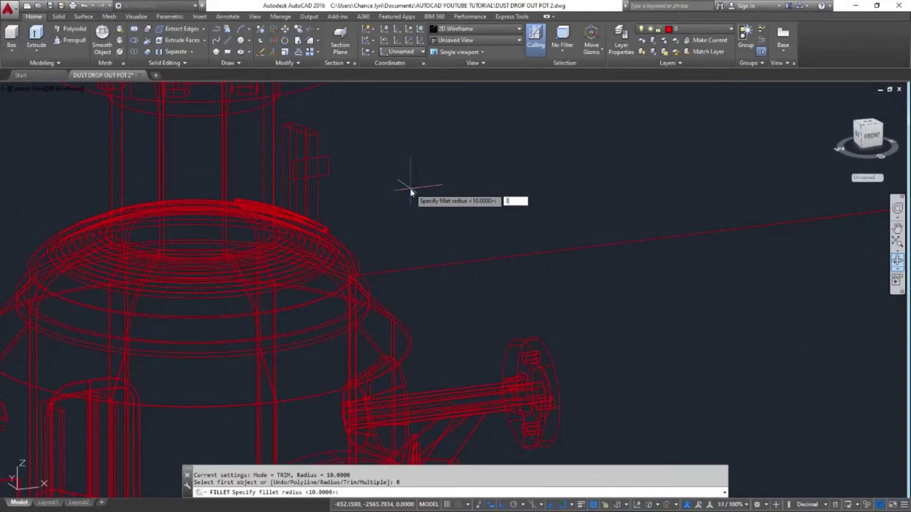
{"action": "type", "text": "0"}
{"action": "key", "text": "Return"}
{"action": "scroll", "coordinate": [365, 185], "scroll_direction": "up", "scroll_amount": 3}
{"action": "left_click", "coordinate": [335, 179]}
{"action": "key", "text": "Return"}
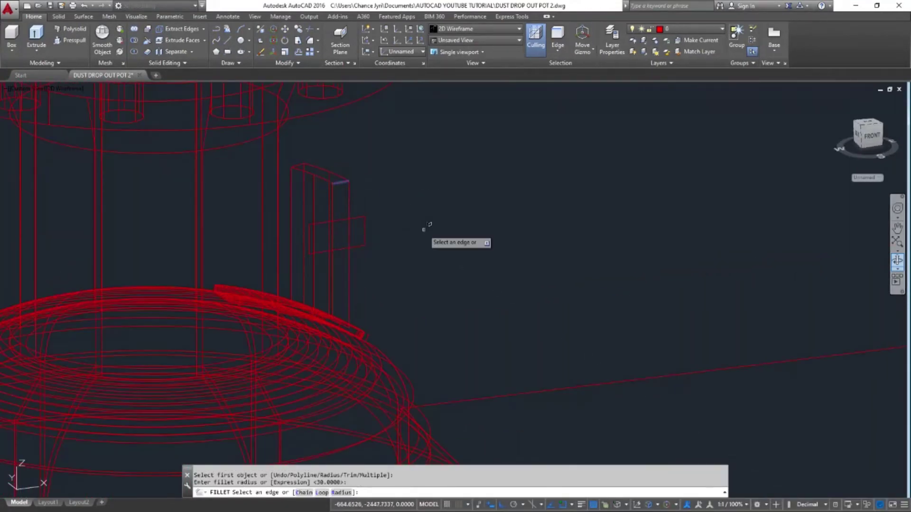
{"action": "key", "text": "Return"}
{"action": "middle_click_drag", "start_coordinate": [424, 229], "coordinate": [311, 204], "text": "shift"}
{"action": "type", "text": "mi"}
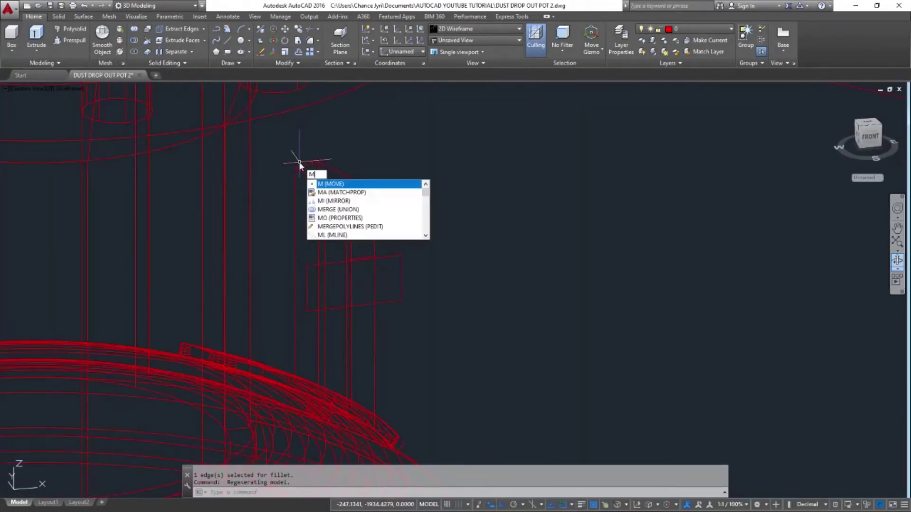
{"action": "key", "text": "Return"}
{"action": "left_click", "coordinate": [299, 162]}
{"action": "key", "text": "Return"}
{"action": "scroll", "coordinate": [294, 164], "scroll_direction": "up", "scroll_amount": 5}
{"action": "scroll", "coordinate": [294, 166], "scroll_direction": "down", "scroll_amount": 6}
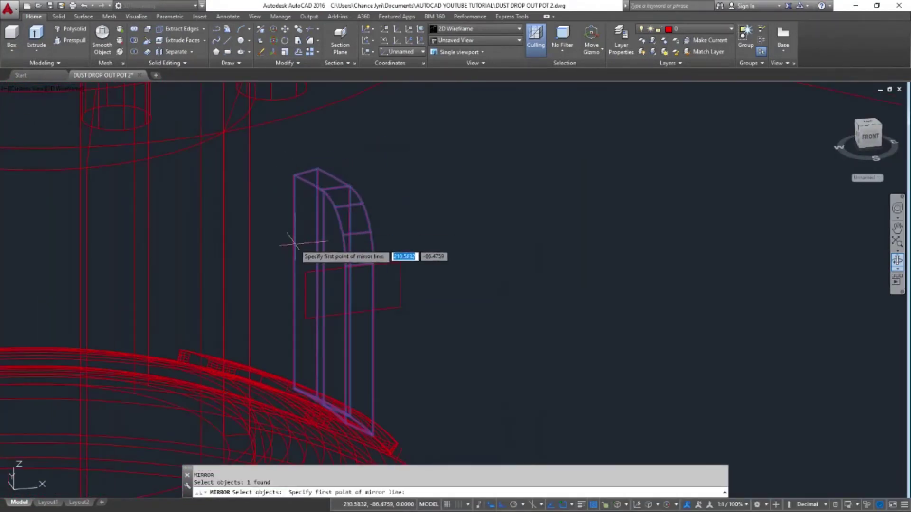
{"action": "key", "text": "Escape"}
Set the UCS at the half lug's unrounded top corner with X along its thickness edge, and mirror the half lug across that edge
{"action": "type", "text": "ucs"}
{"action": "key", "text": "Return"}
{"action": "scroll", "coordinate": [294, 186], "scroll_direction": "up", "scroll_amount": 3}
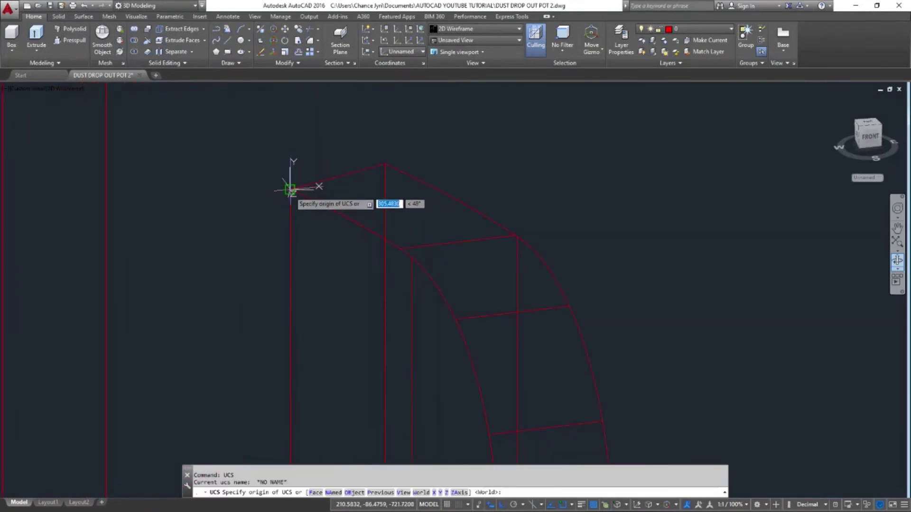
{"action": "left_click", "coordinate": [291, 188]}
{"action": "left_click", "coordinate": [384, 164]}
{"action": "scroll", "coordinate": [284, 183], "scroll_direction": "down", "scroll_amount": 4}
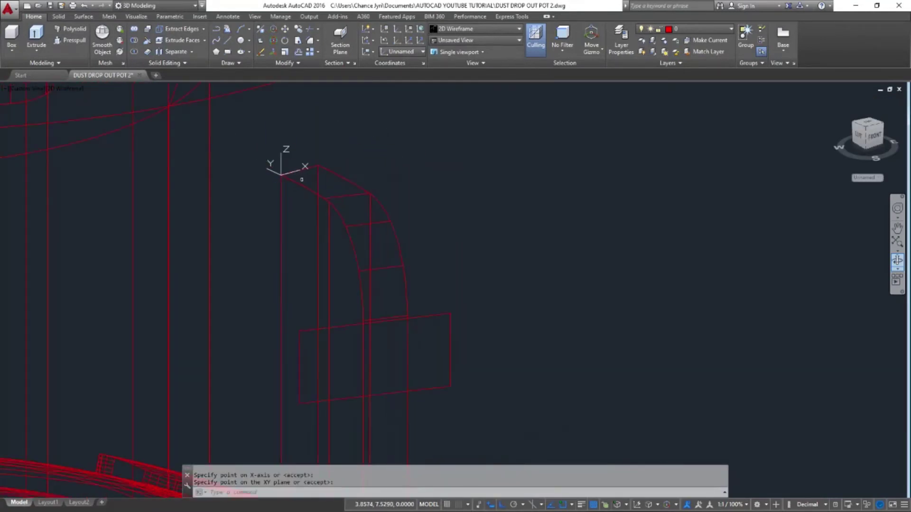
{"action": "key", "text": "Escape"}
{"action": "key", "text": "Escape"}
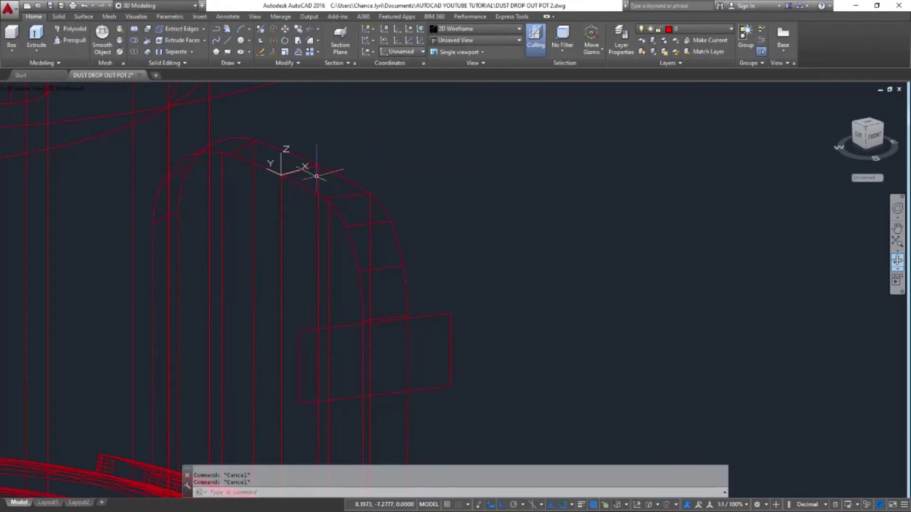
Union the two mirrored halves of the lug into one solid
{"action": "type", "text": "i"}
{"action": "key", "text": "Return"}
{"action": "left_click_drag", "start_coordinate": [316, 177], "coordinate": [301, 189]}
{"action": "left_click", "coordinate": [266, 169]}
{"action": "key", "text": "Return"}
{"action": "scroll", "coordinate": [278, 169], "scroll_direction": "down", "scroll_amount": 2}
Revolve the rectangle crossing the lug into a solid cylinder for the lifting hole
{"action": "type", "text": "rev"}
{"action": "key", "text": "Return"}
{"action": "left_click", "coordinate": [295, 269]}
{"action": "key", "text": "Return"}
{"action": "left_click", "coordinate": [378, 307]}
{"action": "key", "text": "Return"}
{"action": "middle_click_drag", "start_coordinate": [345, 285], "coordinate": [382, 285], "text": "shift"}
Measure the offset between the lug's top centre and the cylinder's centre, and move the cylinder by the measured Y distance
{"action": "type", "text": "di"}
{"action": "key", "text": "Return"}
{"action": "left_click", "coordinate": [266, 250]}
{"action": "left_click", "coordinate": [319, 325]}
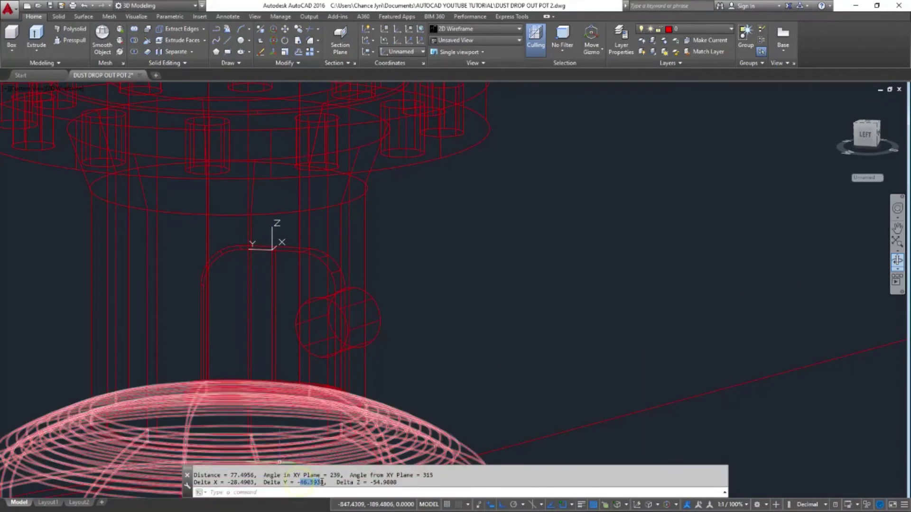
{"action": "type", "text": "m"}
{"action": "key", "text": "Return"}
{"action": "left_click", "coordinate": [313, 302]}
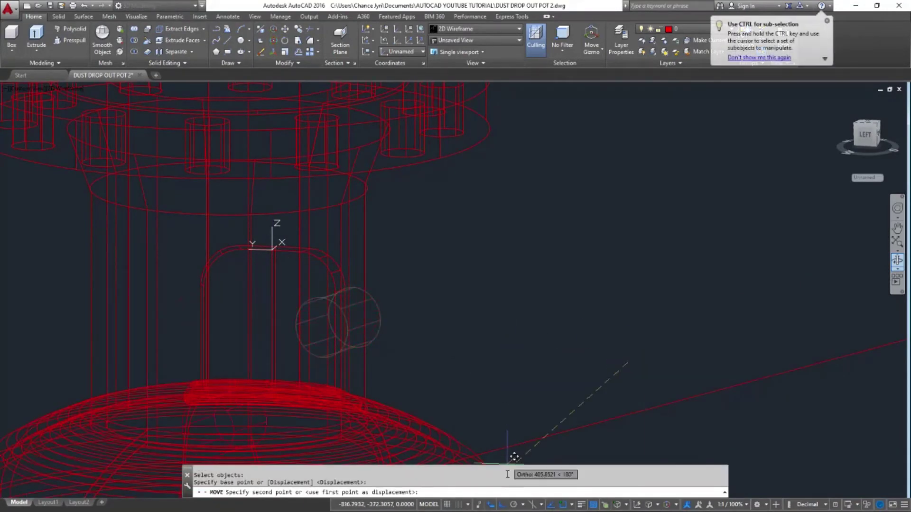
{"action": "key", "text": "Return"}
Subtract the cylinder from the lug to cut the lifting hole
{"action": "middle_click_drag", "start_coordinate": [470, 319], "coordinate": [335, 325], "text": "shift"}
{"action": "type", "text": "su"}
{"action": "key", "text": "Return"}
{"action": "left_click", "coordinate": [325, 347]}
{"action": "key", "text": "Return"}
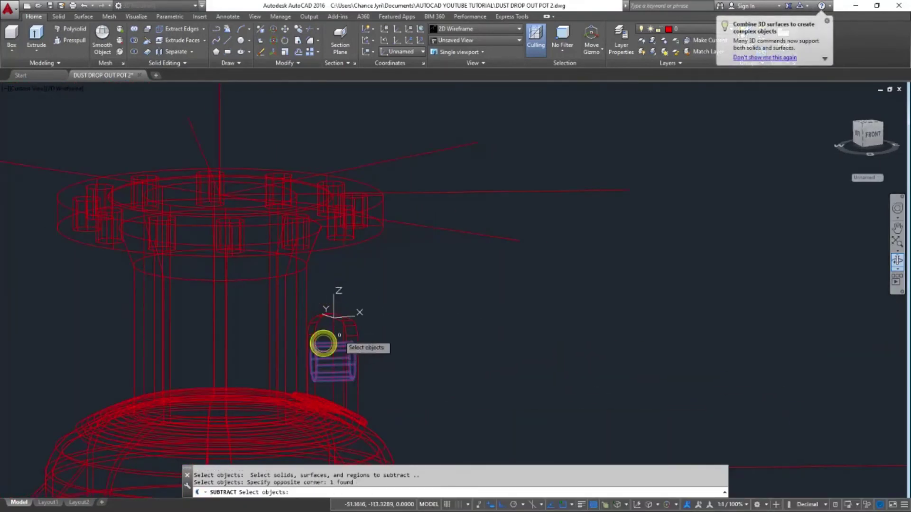
{"action": "key", "text": "Escape"}
Turn on the ATTACHED FILE layer to display the reference drawings around the pot
{"action": "middle_click_drag", "start_coordinate": [346, 321], "coordinate": [333, 287], "text": "shift"}
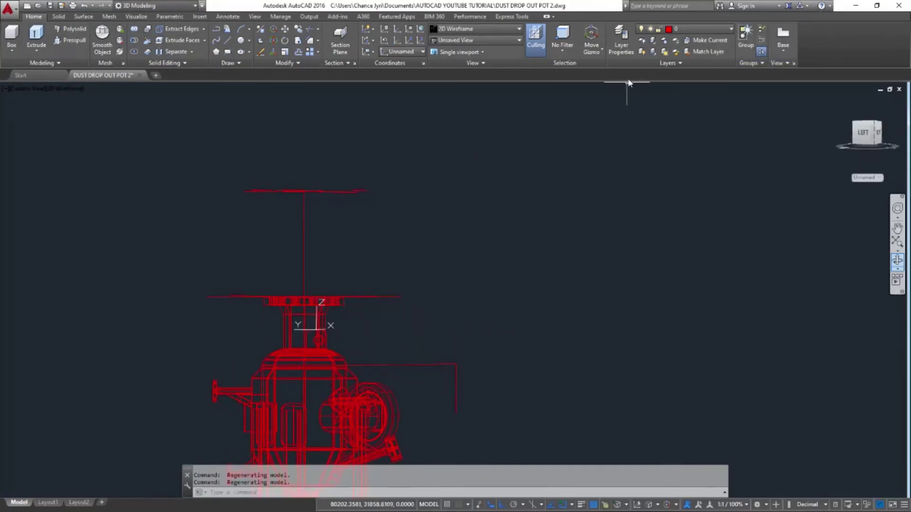
{"action": "left_click", "coordinate": [643, 52]}
{"action": "mouse_move", "coordinate": [332, 308]}
{"action": "middle_mouse_down", "text": "shift"}
{"action": "mouse_move", "coordinate": [343, 341]}
{"action": "mouse_move", "coordinate": [318, 441]}
{"action": "mouse_move", "coordinate": [321, 406]}
{"action": "mouse_move", "coordinate": [433, 364]}
{"action": "mouse_move", "coordinate": [270, 270]}
{"action": "middle_mouse_up", "text": "shift"}
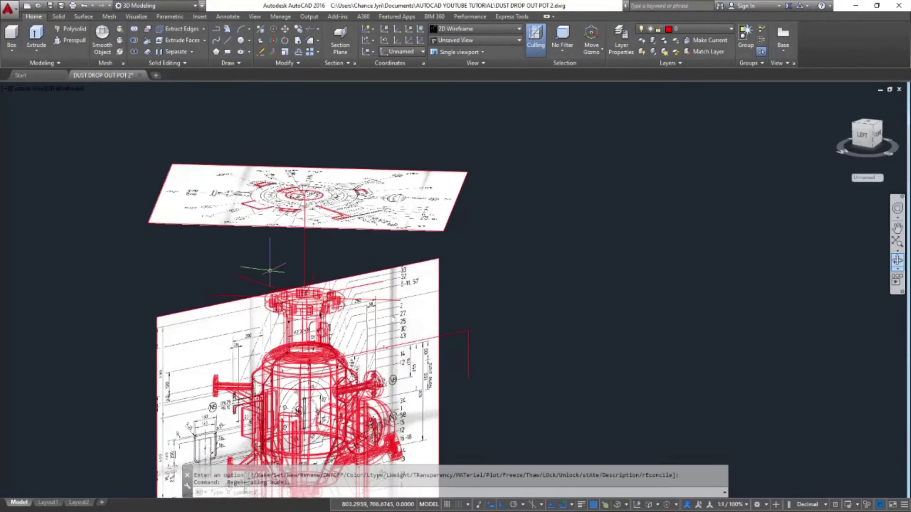
Try to move the plan drawing and the radial guide lines away from the pot
{"action": "key", "text": "Return"}
{"action": "scroll", "coordinate": [242, 289], "scroll_direction": "up", "scroll_amount": 4}
{"action": "left_click", "coordinate": [270, 252]}
{"action": "left_click", "coordinate": [168, 313]}
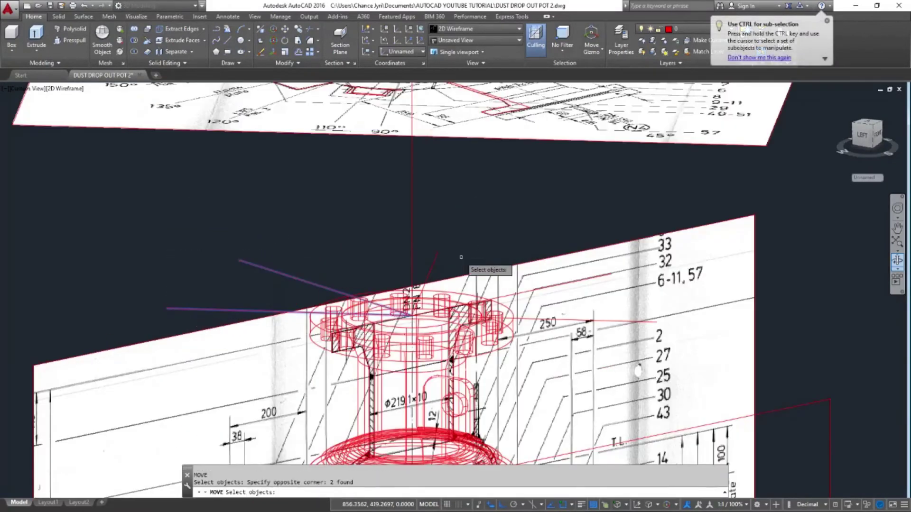
{"action": "middle_click_drag", "start_coordinate": [433, 251], "coordinate": [420, 330], "text": "shift"}
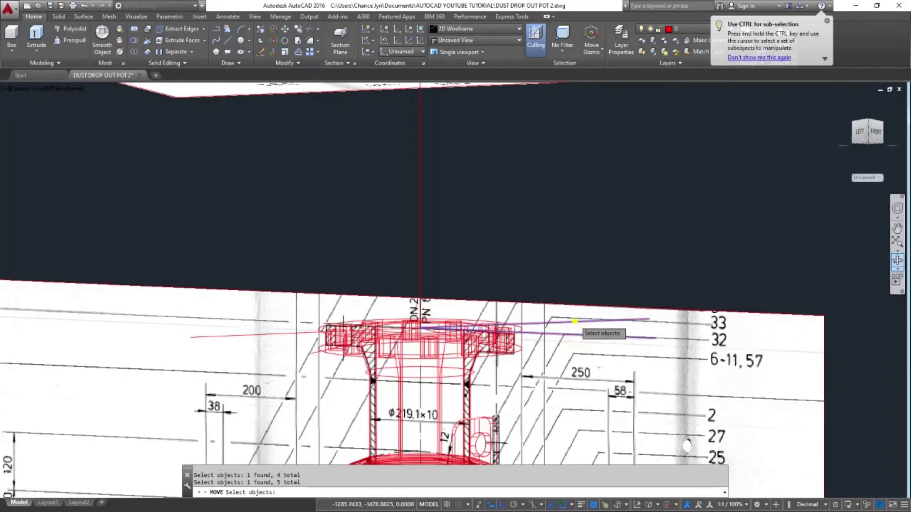
{"action": "scroll", "coordinate": [529, 255], "scroll_direction": "down", "scroll_amount": 3}
{"action": "left_click", "coordinate": [604, 234]}
{"action": "left_click", "coordinate": [478, 178]}
{"action": "scroll", "coordinate": [467, 233], "scroll_direction": "down", "scroll_amount": 2}
{"action": "middle_click_drag", "start_coordinate": [465, 232], "coordinate": [464, 229], "text": "shift"}
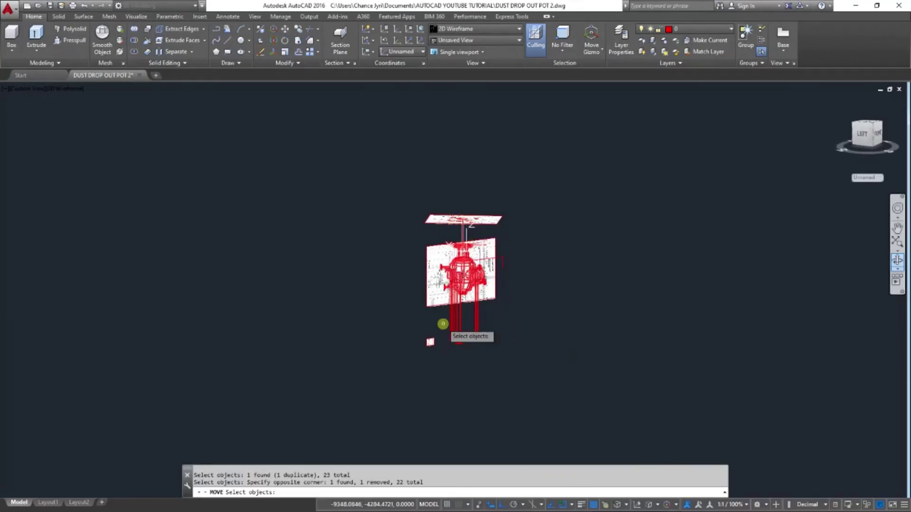
{"action": "key", "text": "Return"}
{"action": "left_click", "coordinate": [539, 222]}
{"action": "left_click", "coordinate": [413, 219]}
{"action": "middle_click_drag", "start_coordinate": [413, 220], "coordinate": [401, 375], "text": "shift"}
Switch to the top view to examine the moved plan drawing against the pot
{"action": "type", "text": "-v"}
{"action": "key", "text": "Return"}
{"action": "type", "text": "t"}
{"action": "key", "text": "Return"}
{"action": "scroll", "coordinate": [394, 127], "scroll_direction": "up", "scroll_amount": 2}
{"action": "scroll", "coordinate": [392, 128], "scroll_direction": "down", "scroll_amount": 4}
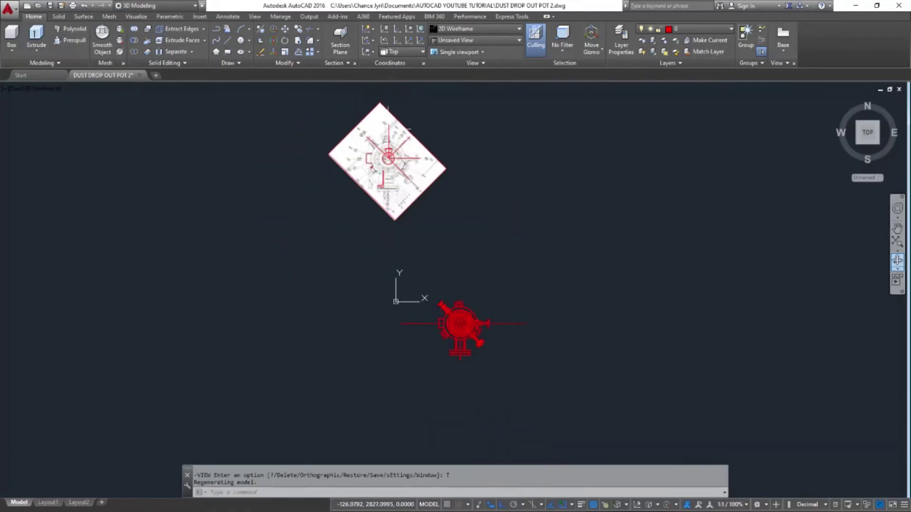
{"action": "scroll", "coordinate": [449, 309], "scroll_direction": "up", "scroll_amount": 4}
{"action": "scroll", "coordinate": [449, 314], "scroll_direction": "down", "scroll_amount": 6}
Undo the view change and the move of the plan drawing and guide lines
{"action": "key", "text": "ctrl+z"}
{"action": "key", "text": "ctrl+z"}
{"action": "key", "text": "ctrl+z"}
{"action": "key", "text": "ctrl+z"}
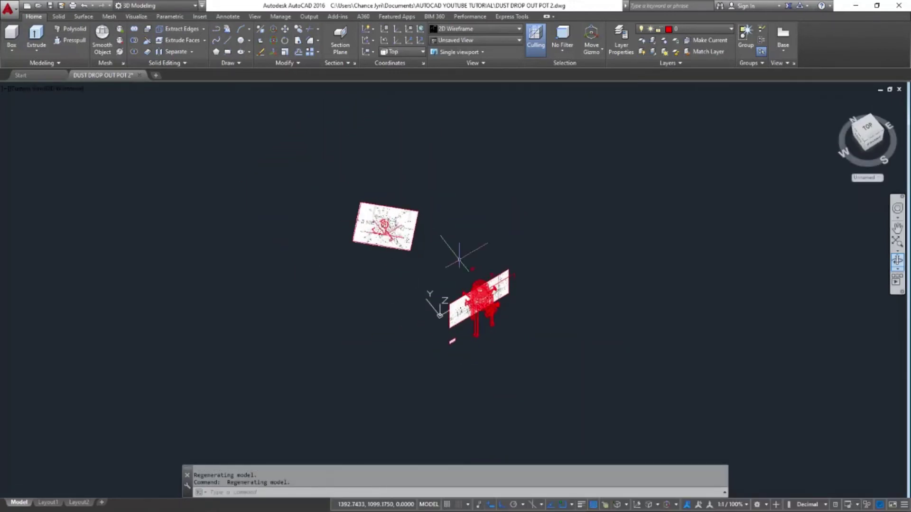
{"action": "key", "text": "ctrl+z"}
{"action": "middle_click_drag", "start_coordinate": [474, 301], "coordinate": [400, 315], "text": "shift"}
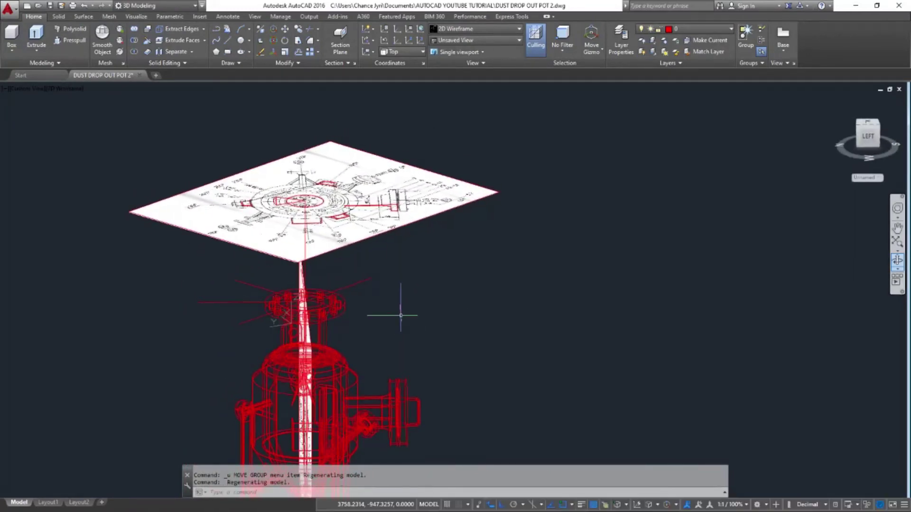
Union the two halves of the curved pad into one solid
{"action": "scroll", "coordinate": [290, 342], "scroll_direction": "up", "scroll_amount": 4}
{"action": "key", "text": "Escape"}
{"action": "key", "text": "Escape"}
{"action": "scroll", "coordinate": [266, 347], "scroll_direction": "up", "scroll_amount": 2}
{"action": "left_click", "coordinate": [269, 356]}
{"action": "type", "text": "uni"}
{"action": "key", "text": "Return"}
{"action": "scroll", "coordinate": [257, 354], "scroll_direction": "up", "scroll_amount": 4}
{"action": "left_click", "coordinate": [276, 361]}
{"action": "left_click", "coordinate": [434, 320]}
{"action": "key", "text": "Return"}
{"action": "scroll", "coordinate": [364, 325], "scroll_direction": "down", "scroll_amount": 6}
{"action": "scroll", "coordinate": [364, 323], "scroll_direction": "down", "scroll_amount": 6}
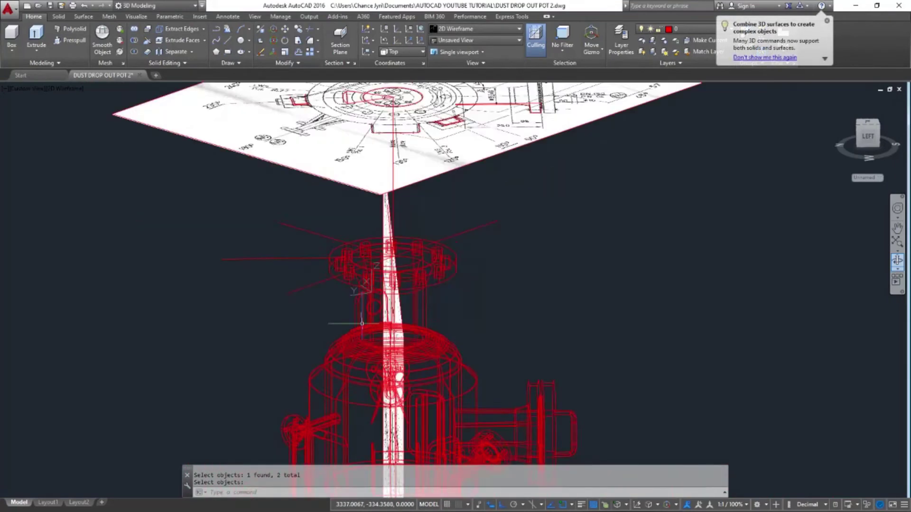
Rotate the curved pad and lug about the head's centre by reference, from the lug's top centre onto a radial guide line
{"action": "type", "text": "ro"}
{"action": "key", "text": "Return"}
{"action": "scroll", "coordinate": [354, 314], "scroll_direction": "up", "scroll_amount": 3}
{"action": "left_click", "coordinate": [360, 330]}
{"action": "left_click", "coordinate": [363, 316]}
{"action": "scroll", "coordinate": [397, 232], "scroll_direction": "up", "scroll_amount": 3}
{"action": "key", "text": "Return"}
{"action": "scroll", "coordinate": [403, 285], "scroll_direction": "up", "scroll_amount": 5}
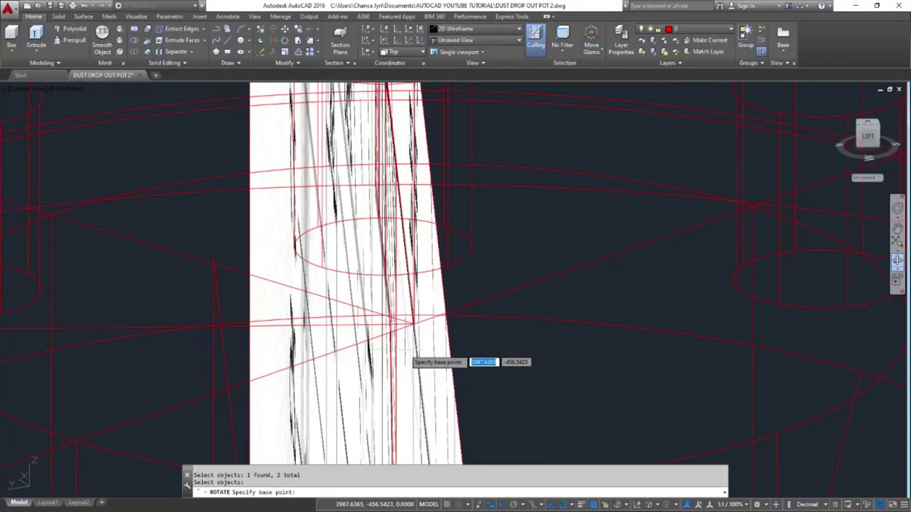
{"action": "scroll", "coordinate": [414, 324], "scroll_direction": "up", "scroll_amount": 4}
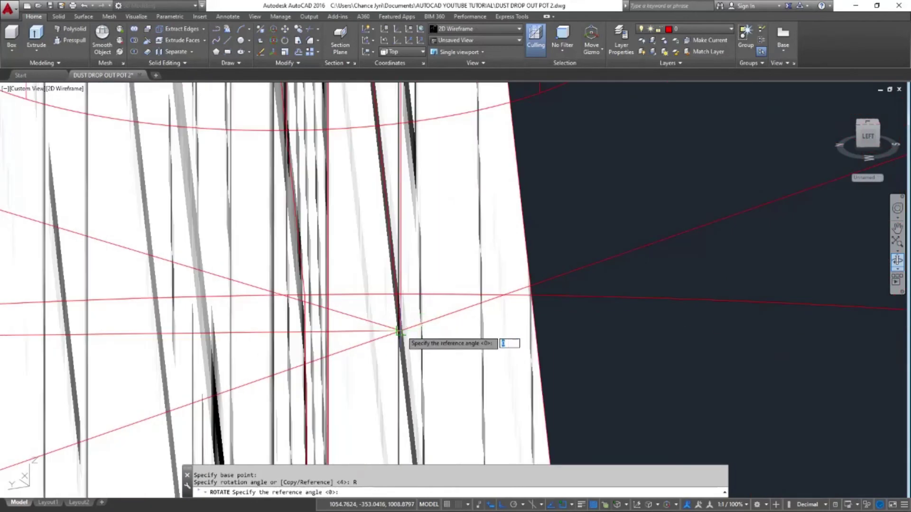
{"action": "left_click", "coordinate": [401, 329]}
{"action": "scroll", "coordinate": [430, 305], "scroll_direction": "down", "scroll_amount": 8}
{"action": "scroll", "coordinate": [338, 327], "scroll_direction": "down", "scroll_amount": 6}
{"action": "scroll", "coordinate": [333, 338], "scroll_direction": "up", "scroll_amount": 6}
{"action": "scroll", "coordinate": [375, 226], "scroll_direction": "up", "scroll_amount": 6}
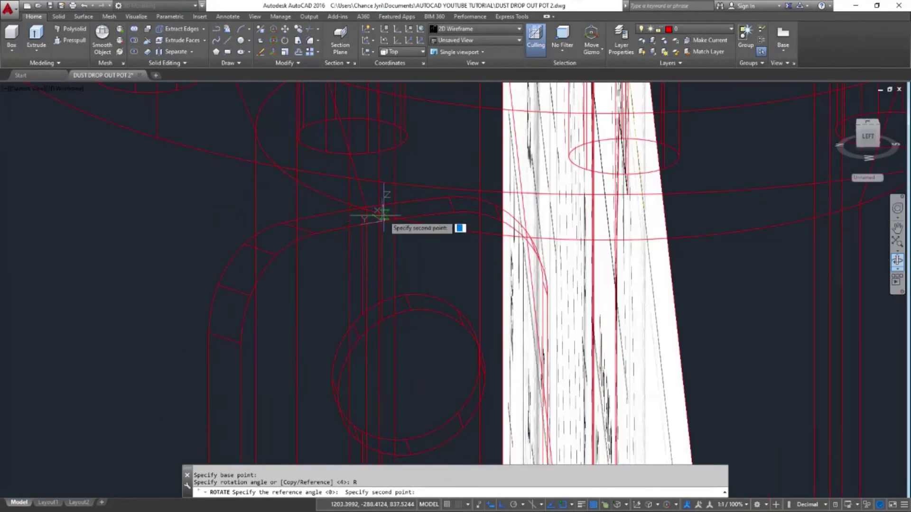
{"action": "left_click", "coordinate": [377, 221]}
{"action": "scroll", "coordinate": [377, 259], "scroll_direction": "down", "scroll_amount": 8}
{"action": "left_click", "coordinate": [143, 209]}
{"action": "scroll", "coordinate": [194, 248], "scroll_direction": "down", "scroll_amount": 5}
Hide the ATTACHED FILE layer and show the model from the top, at the pad and lug
{"action": "middle_click_drag", "start_coordinate": [194, 248], "coordinate": [352, 226], "text": "shift"}
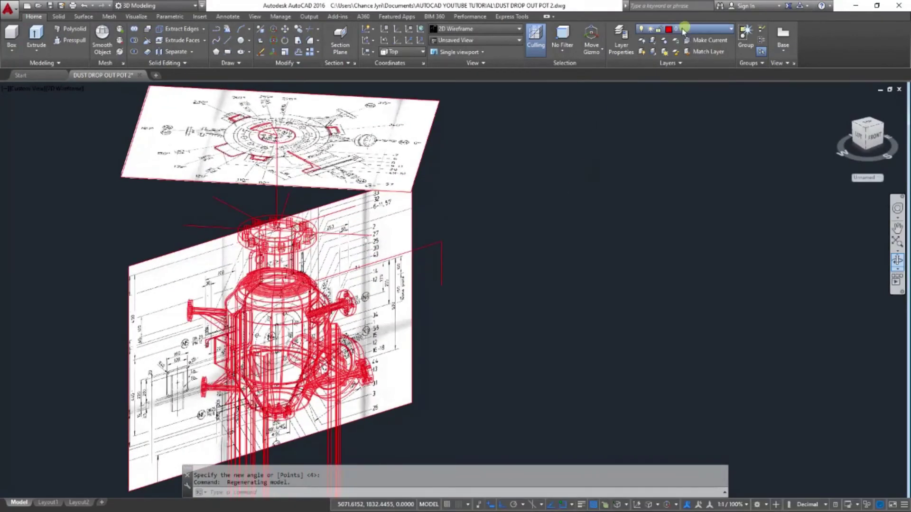
{"action": "left_click", "coordinate": [643, 52]}
{"action": "middle_click_drag", "start_coordinate": [335, 199], "coordinate": [320, 363], "text": "shift"}
{"action": "type", "text": "-v t"}
{"action": "scroll", "coordinate": [450, 228], "scroll_direction": "up", "scroll_amount": 4}
{"action": "key", "text": "Escape"}
{"action": "key", "text": "Escape"}
{"action": "scroll", "coordinate": [401, 268], "scroll_direction": "up", "scroll_amount": 8}
Mirror the lifting lug and its curved pad to the opposite side of the head, keeping the originals
{"action": "type", "text": "mi"}
{"action": "left_click", "coordinate": [409, 257]}
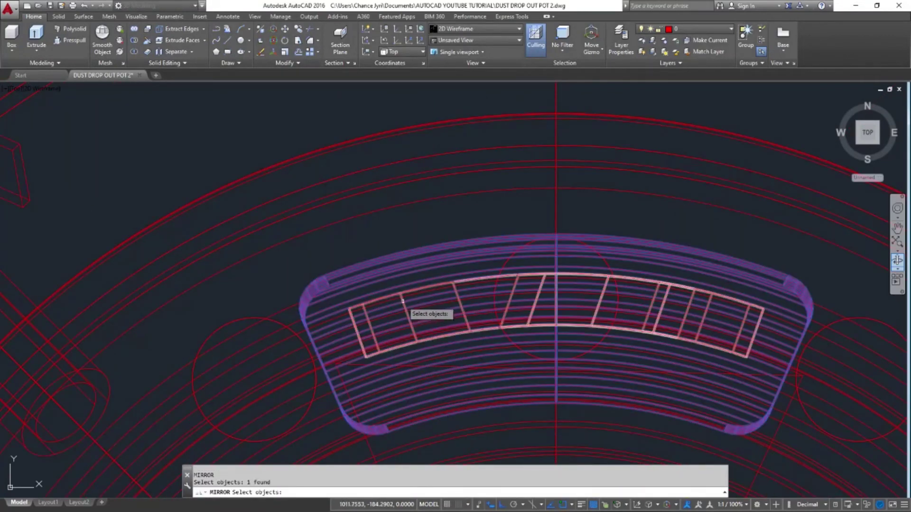
{"action": "left_click", "coordinate": [403, 301]}
{"action": "scroll", "coordinate": [415, 265], "scroll_direction": "down", "scroll_amount": 10}
{"action": "key", "text": "space"}
{"action": "scroll", "coordinate": [417, 305], "scroll_direction": "up", "scroll_amount": 10}
{"action": "scroll", "coordinate": [430, 294], "scroll_direction": "down", "scroll_amount": 10}
{"action": "left_click", "coordinate": [165, 364]}
{"action": "key", "text": "space"}
{"action": "key", "text": "Escape"}
Try to ungroup the support legs from the plan outlines above the vessel
{"action": "scroll", "coordinate": [246, 289], "scroll_direction": "down", "scroll_amount": 2}
{"action": "middle_click_drag", "start_coordinate": [323, 283], "coordinate": [350, 204], "text": "shift"}
{"action": "scroll", "coordinate": [357, 232], "scroll_direction": "down", "scroll_amount": 5}
{"action": "left_click", "coordinate": [524, 277]}
{"action": "left_click", "coordinate": [454, 216]}
{"action": "left_click", "coordinate": [421, 234]}
{"action": "left_click", "coordinate": [404, 172]}
{"action": "left_click", "coordinate": [444, 174]}
{"action": "left_click", "coordinate": [308, 114]}
{"action": "key", "text": "Escape"}
{"action": "left_click", "coordinate": [432, 174]}
{"action": "type", "text": "UNG"}
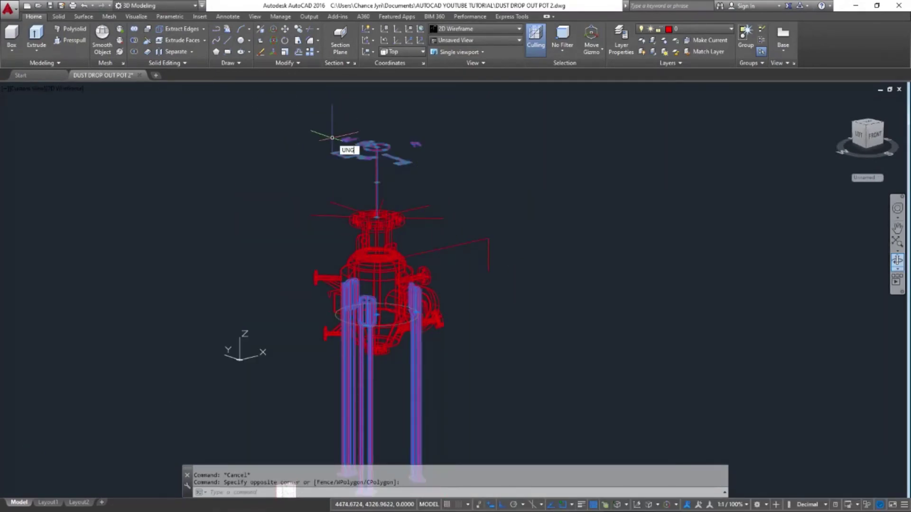
{"action": "type", "text": "ROUP"}
{"action": "key", "text": "Return"}
{"action": "key", "text": "Escape"}
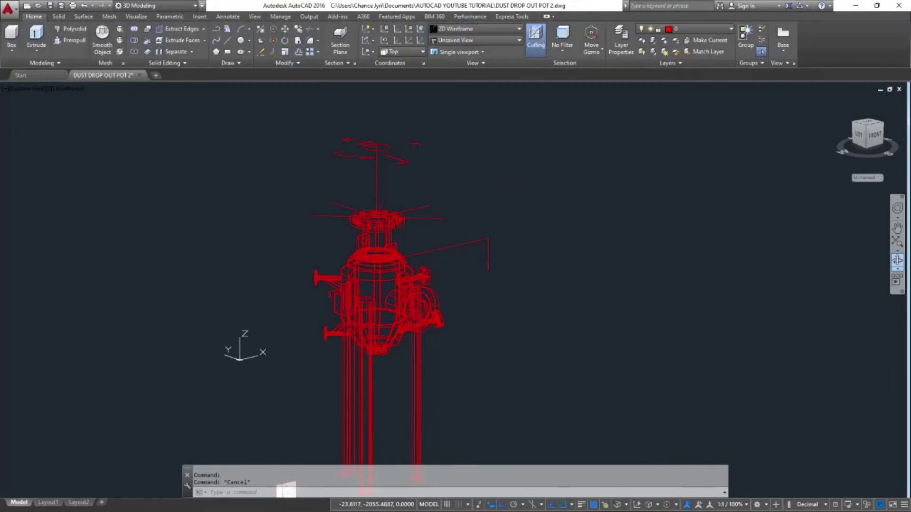
Explode the object joining the legs to the plan outlines, and erase the outlines and vertical line above the vessel
{"action": "left_click", "coordinate": [409, 408]}
{"action": "type", "text": "x"}
{"action": "key", "text": "Return"}
{"action": "left_click", "coordinate": [486, 199]}
{"action": "left_click", "coordinate": [305, 122]}
{"action": "scroll", "coordinate": [318, 185], "scroll_direction": "up", "scroll_amount": 3}
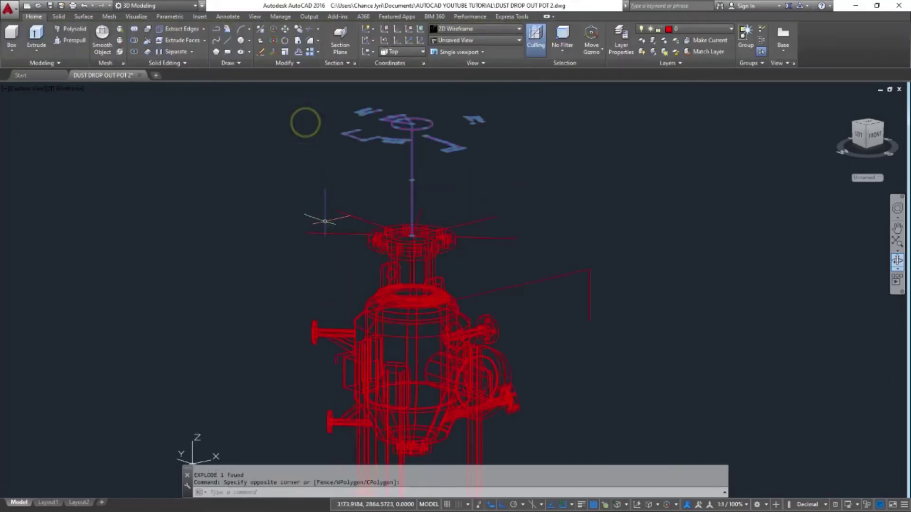
{"action": "key", "text": "Delete"}
Erase the leftover attached raster image near the vessel
{"action": "scroll", "coordinate": [384, 195], "scroll_direction": "down", "scroll_amount": 5}
{"action": "mouse_move", "coordinate": [362, 389]}
{"action": "middle_mouse_down", "text": "shift"}
{"action": "mouse_move", "coordinate": [347, 374]}
{"action": "mouse_move", "coordinate": [361, 390]}
{"action": "mouse_move", "coordinate": [354, 385]}
{"action": "middle_mouse_up", "text": "shift"}
{"action": "left_click", "coordinate": [320, 307]}
{"action": "key", "text": "Delete"}
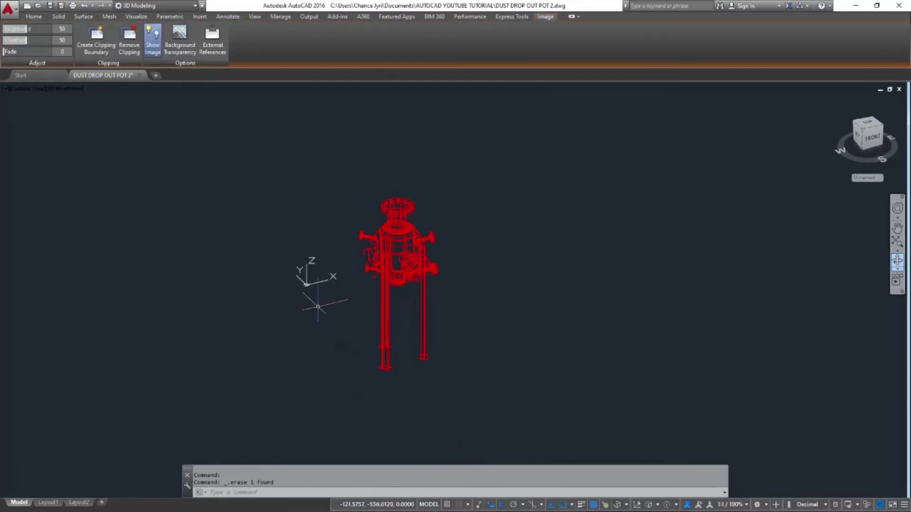
Display the vessel in the Conceptual visual style and examine the whole model
{"action": "scroll", "coordinate": [360, 280], "scroll_direction": "up", "scroll_amount": 7}
{"action": "left_click", "coordinate": [454, 289]}
{"action": "left_click", "coordinate": [423, 242]}
{"action": "type", "text": "vscurrent"}
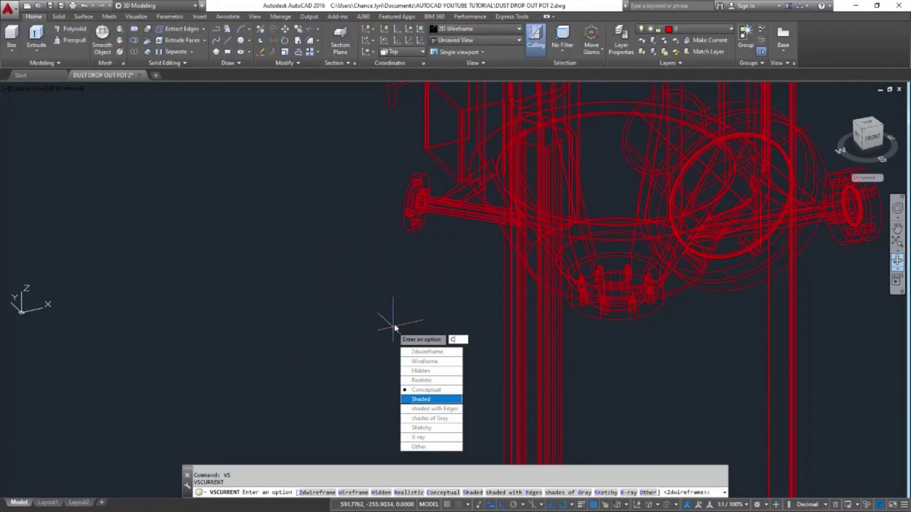
{"action": "key", "text": "Return"}
{"action": "type", "text": "c"}
{"action": "key", "text": "Return"}
{"action": "scroll", "coordinate": [397, 325], "scroll_direction": "down", "scroll_amount": 5}
{"action": "middle_click_drag", "start_coordinate": [448, 266], "coordinate": [441, 278], "text": "shift"}
Return the model to the 2D Wireframe visual style and dismiss the object selection filters
{"action": "key", "text": "Return"}
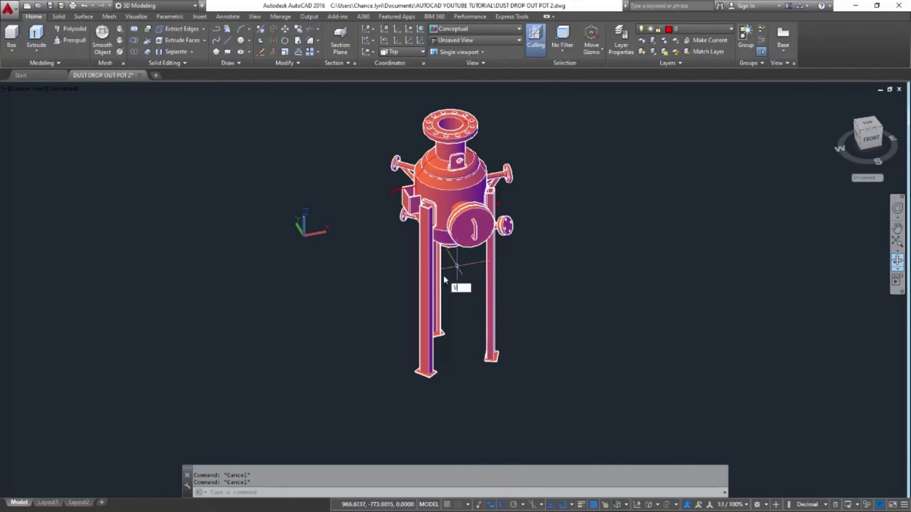
{"action": "type", "text": "2"}
{"action": "key", "text": "Return"}
{"action": "key", "text": "Return"}
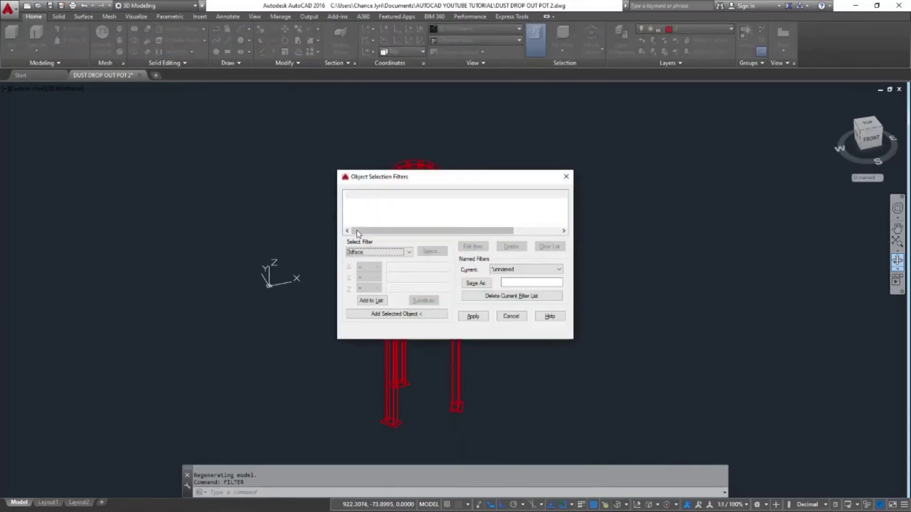
{"action": "left_click", "coordinate": [567, 177]}
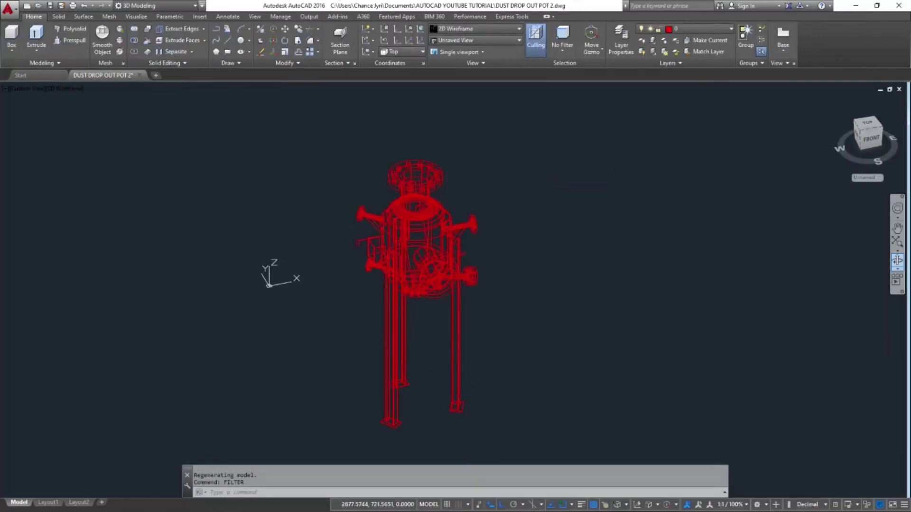
Quick-select all arcs in the entire drawing and erase them
{"action": "key", "text": "Return"}
{"action": "left_click_drag", "start_coordinate": [467, 140], "coordinate": [586, 121]}
{"action": "left_click", "coordinate": [574, 155]}
{"action": "left_click", "coordinate": [565, 177]}
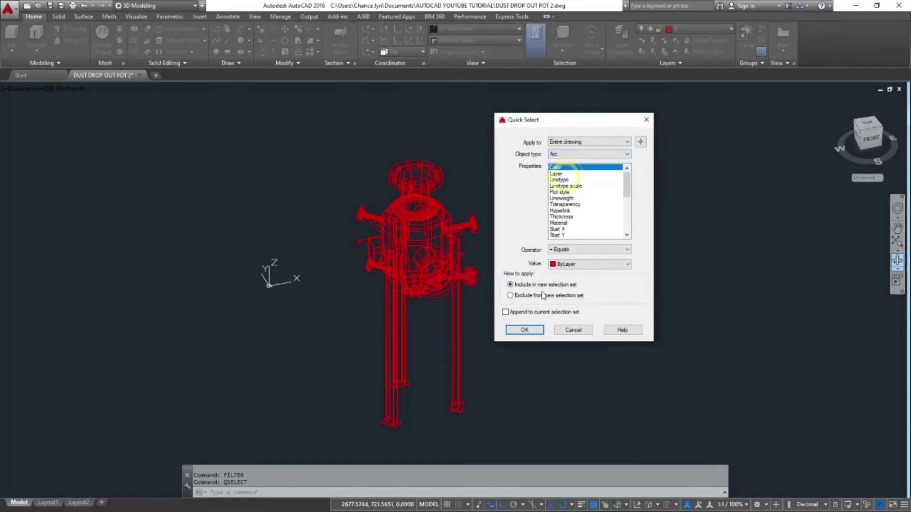
{"action": "left_click", "coordinate": [524, 329]}
{"action": "key", "text": "Escape"}
{"action": "key", "text": "Escape"}
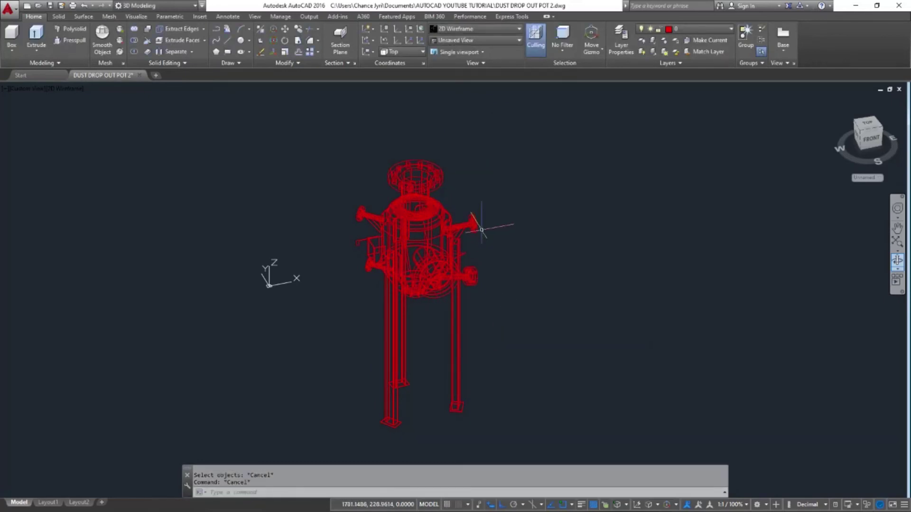
Quick-select all lines in the entire drawing and erase them
{"action": "key", "text": "Return"}
{"action": "left_click", "coordinate": [569, 154]}
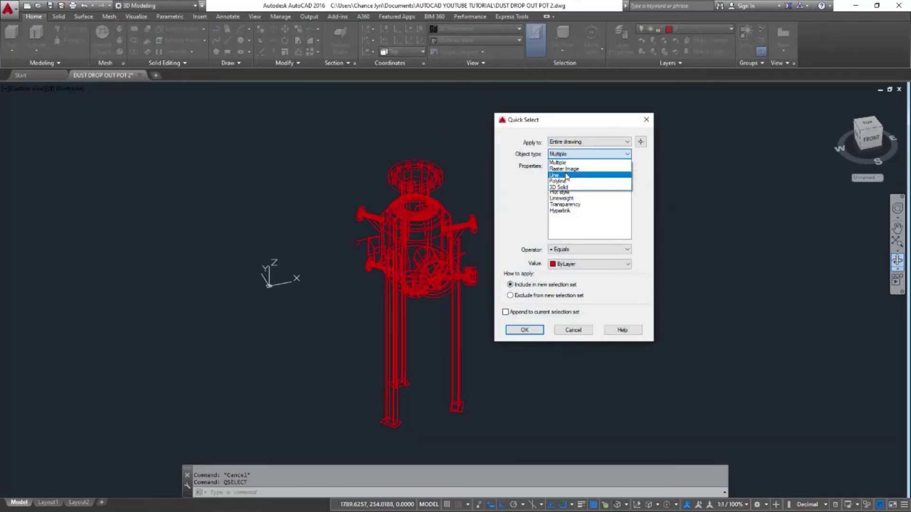
{"action": "left_click", "coordinate": [526, 330]}
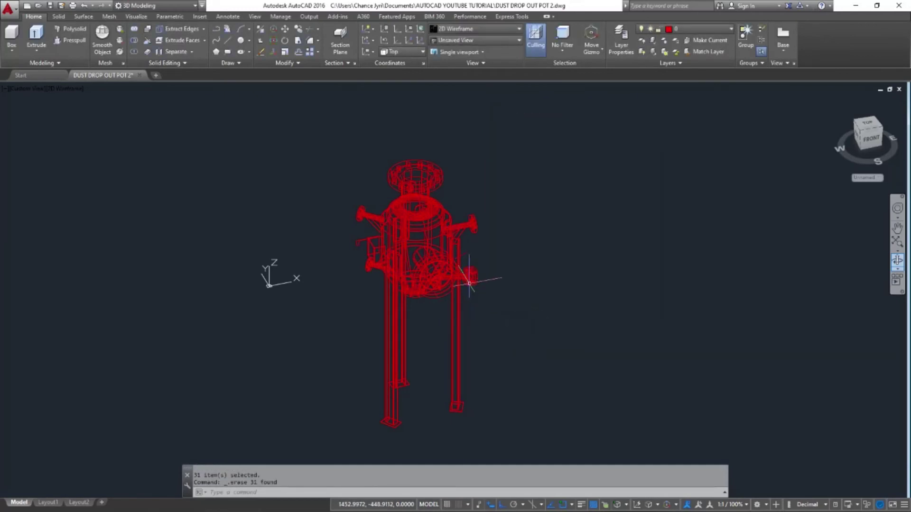
Quick-select all polylines in the entire drawing, erase them, and check the remaining object types
{"action": "key", "text": "Return"}
{"action": "left_click", "coordinate": [569, 153]}
{"action": "left_click", "coordinate": [576, 177]}
{"action": "left_click", "coordinate": [525, 329]}
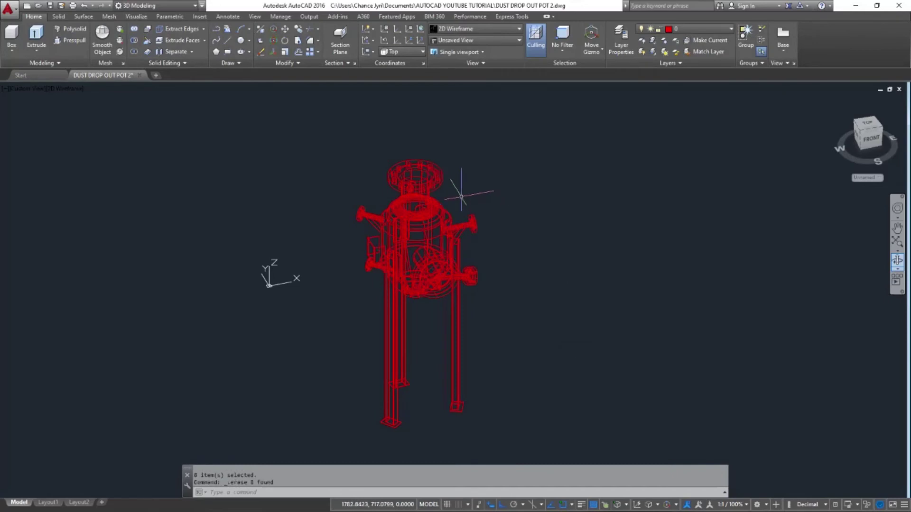
{"action": "key", "text": "Return"}
{"action": "left_click", "coordinate": [589, 154]}
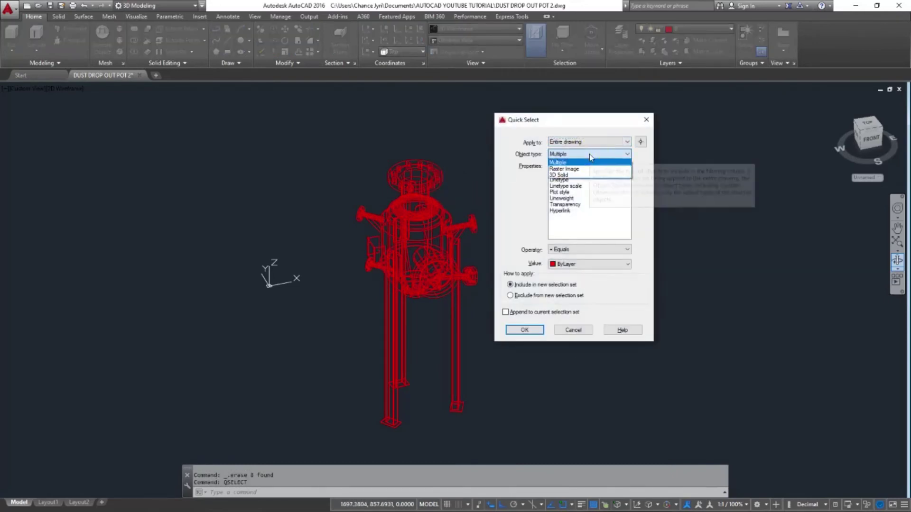
{"action": "left_click", "coordinate": [646, 120]}
Show the cleaned-up vessel in the Conceptual visual style from the front
{"action": "type", "text": "VS"}
{"action": "key", "text": "Return"}
{"action": "type", "text": "C"}
{"action": "key", "text": "Return"}
{"action": "scroll", "coordinate": [388, 233], "scroll_direction": "up", "scroll_amount": 2}
{"action": "middle_click_drag", "start_coordinate": [388, 233], "coordinate": [332, 170], "text": "shift"}
{"action": "middle_click_drag", "start_coordinate": [446, 209], "coordinate": [472, 214], "text": "shift"}
{"action": "scroll", "coordinate": [398, 266], "scroll_direction": "down", "scroll_amount": 4}
{"action": "scroll", "coordinate": [373, 220], "scroll_direction": "up", "scroll_amount": 3}
Switch the view to Perspective projection and orbit slightly around the vessel
{"action": "left_click", "coordinate": [19, 88]}
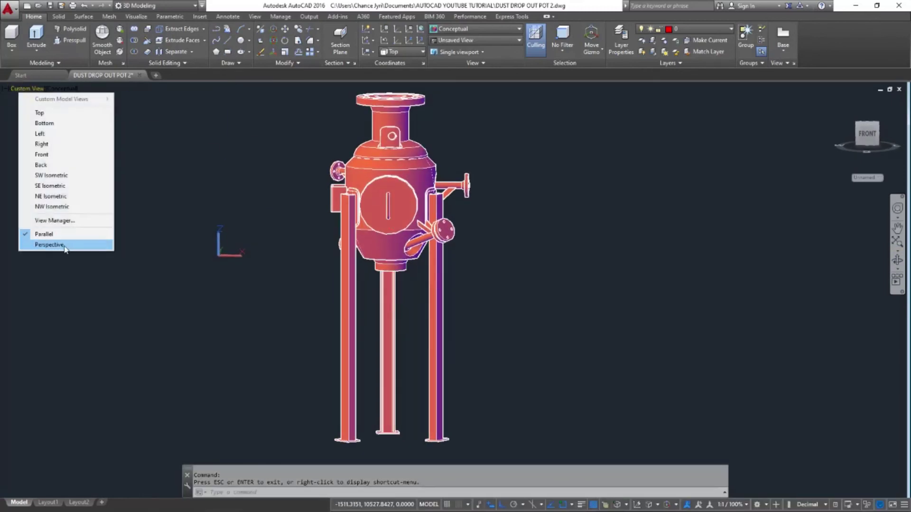
{"action": "left_click", "coordinate": [38, 246]}
{"action": "left_click", "coordinate": [901, 260]}
{"action": "scroll", "coordinate": [430, 280], "scroll_direction": "up", "scroll_amount": 1}
{"action": "left_click_drag", "start_coordinate": [430, 280], "coordinate": [449, 285]}
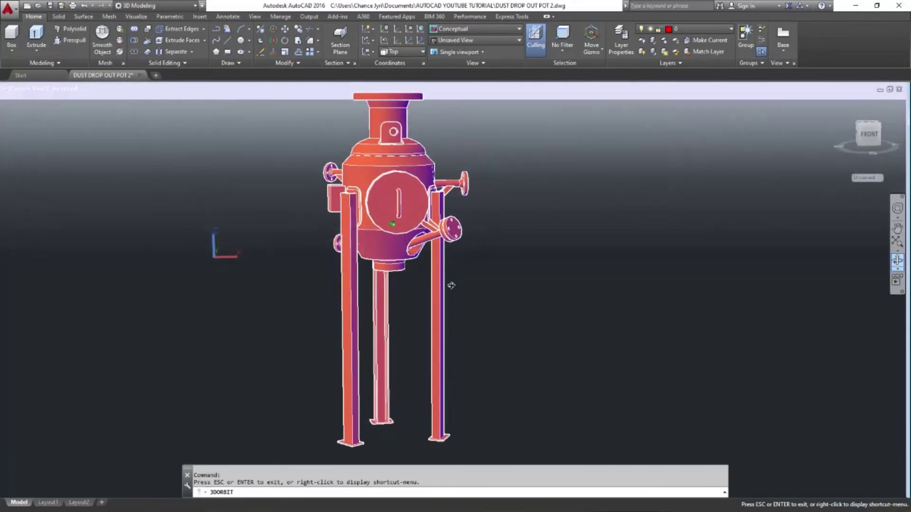
{"action": "key", "text": "Escape"}
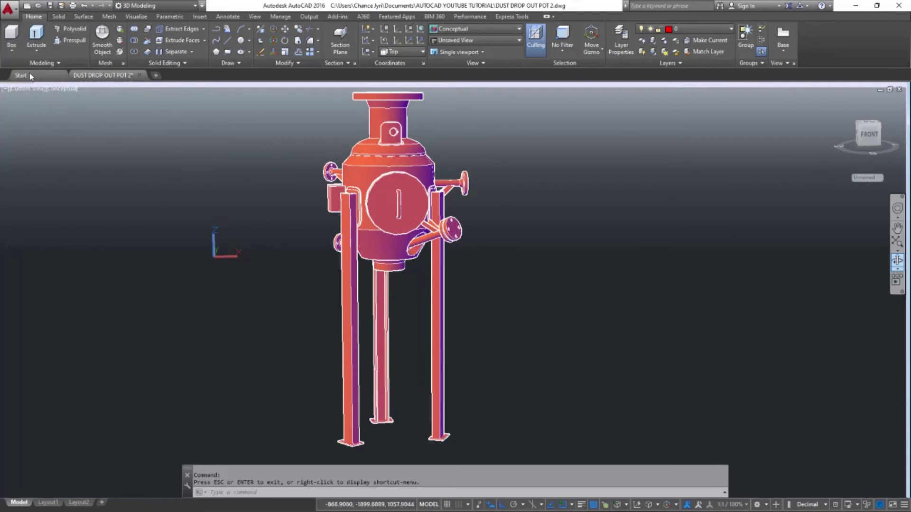
Apply the Shaded visual style and orbit to see the vessel from below
{"action": "left_click", "coordinate": [59, 89]}
{"action": "left_click", "coordinate": [88, 161]}
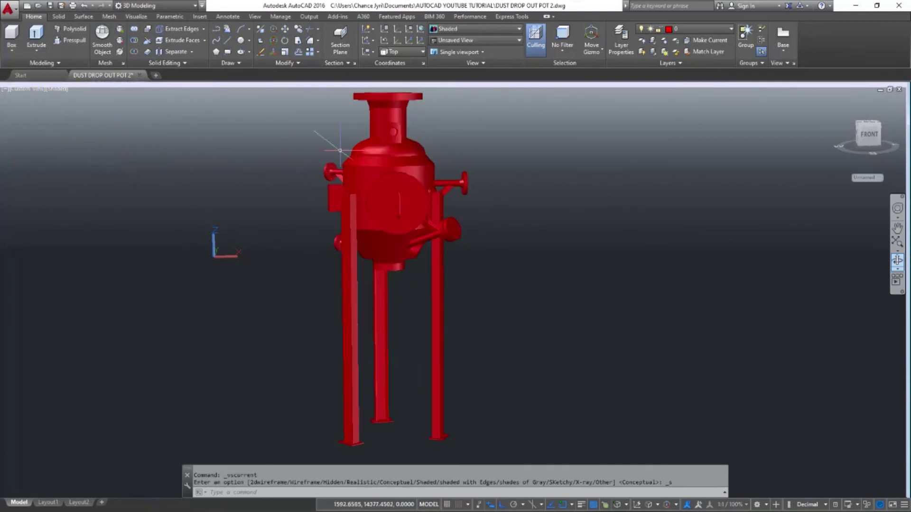
{"action": "left_click", "coordinate": [896, 261]}
{"action": "scroll", "coordinate": [456, 283], "scroll_direction": "up", "scroll_amount": 1}
{"action": "left_click_drag", "start_coordinate": [414, 234], "coordinate": [405, 191]}
{"action": "scroll", "coordinate": [405, 190], "scroll_direction": "down", "scroll_amount": 1}
{"action": "key", "text": "Escape"}
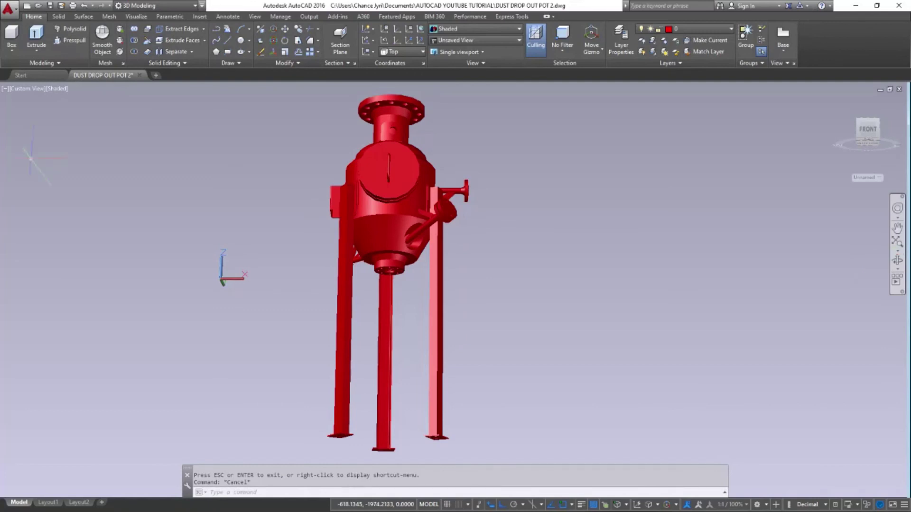
Set the perspective view's field of view to 90 in the view properties while in 3D orbit
{"action": "type", "text": "PR"}
{"action": "key", "text": "Return"}
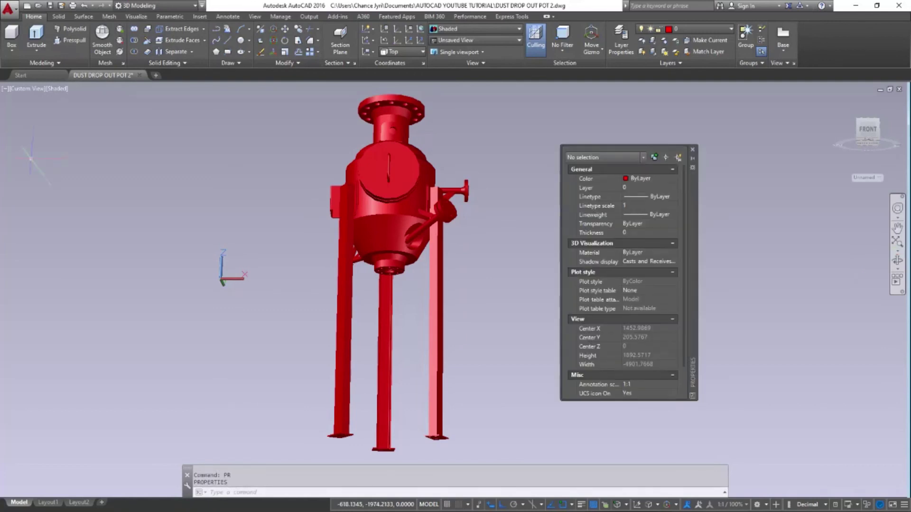
{"action": "type", "text": "3DR"}
{"action": "key", "text": "BackSpace"}
{"action": "type", "text": "O"}
{"action": "key", "text": "Return"}
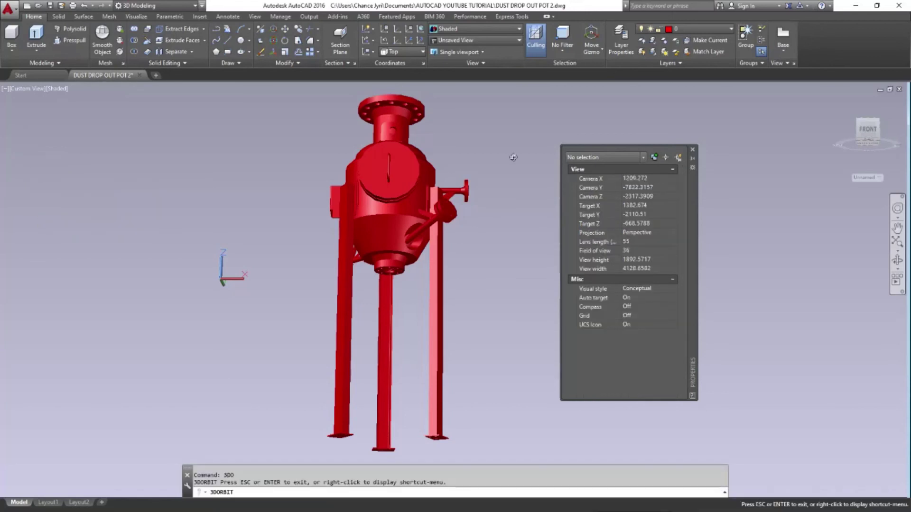
{"action": "type", "text": "90"}
{"action": "key", "text": "Tab"}
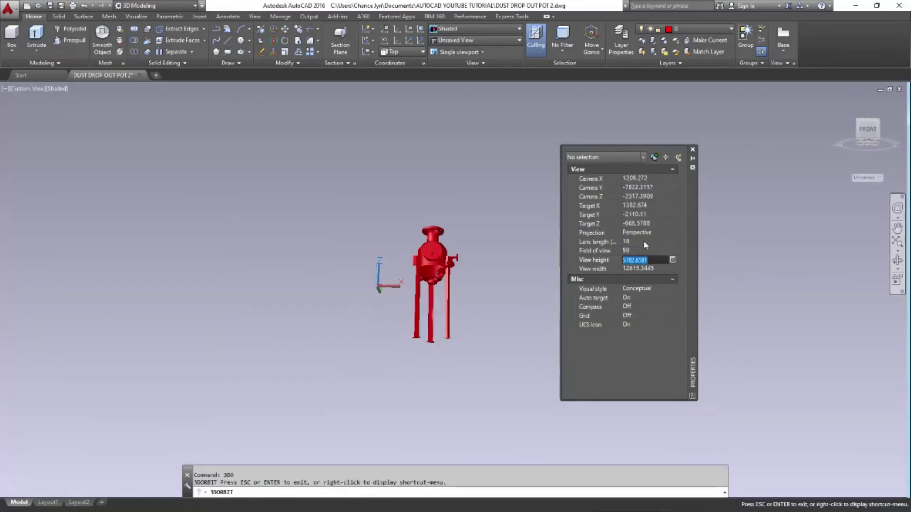
{"action": "left_click", "coordinate": [693, 150]}
Turn the vessel to its side and set it spinning with Continuous Orbit
{"action": "scroll", "coordinate": [437, 287], "scroll_direction": "up", "scroll_amount": 4}
{"action": "left_click_drag", "start_coordinate": [438, 287], "coordinate": [490, 287]}
{"action": "right_click", "coordinate": [510, 251]}
{"action": "mouse_move", "coordinate": [548, 284]}
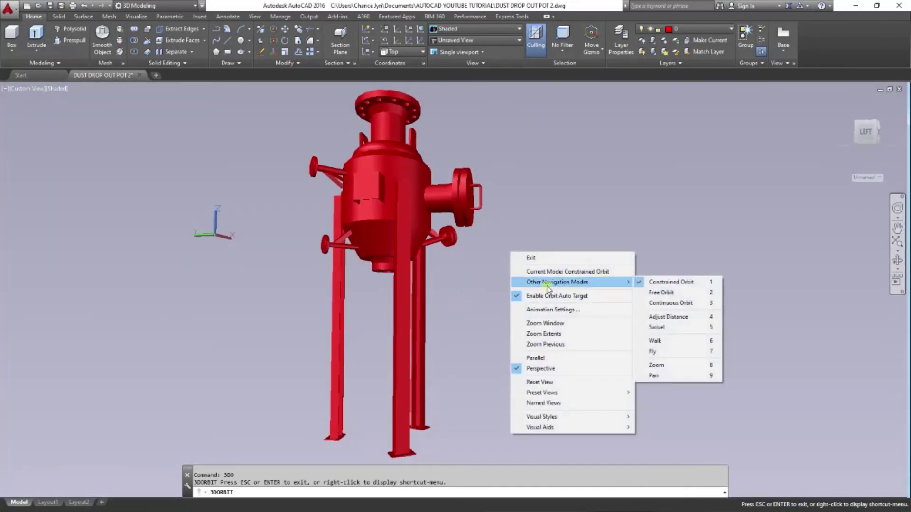
{"action": "left_click", "coordinate": [660, 301]}
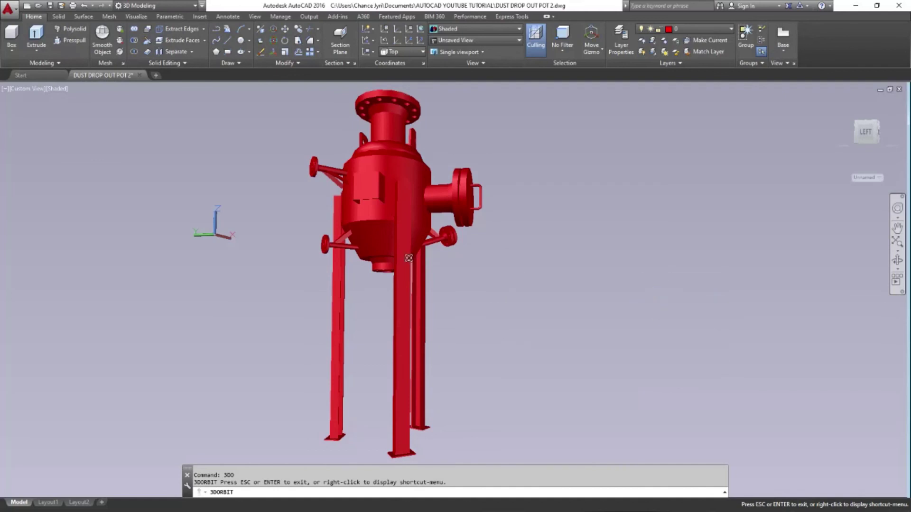
{"action": "left_click_drag", "start_coordinate": [412, 258], "coordinate": [508, 243]}
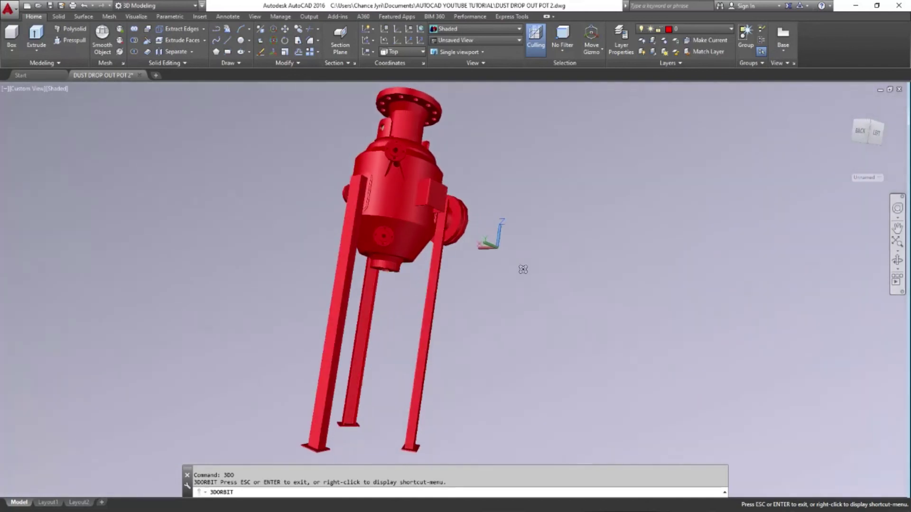